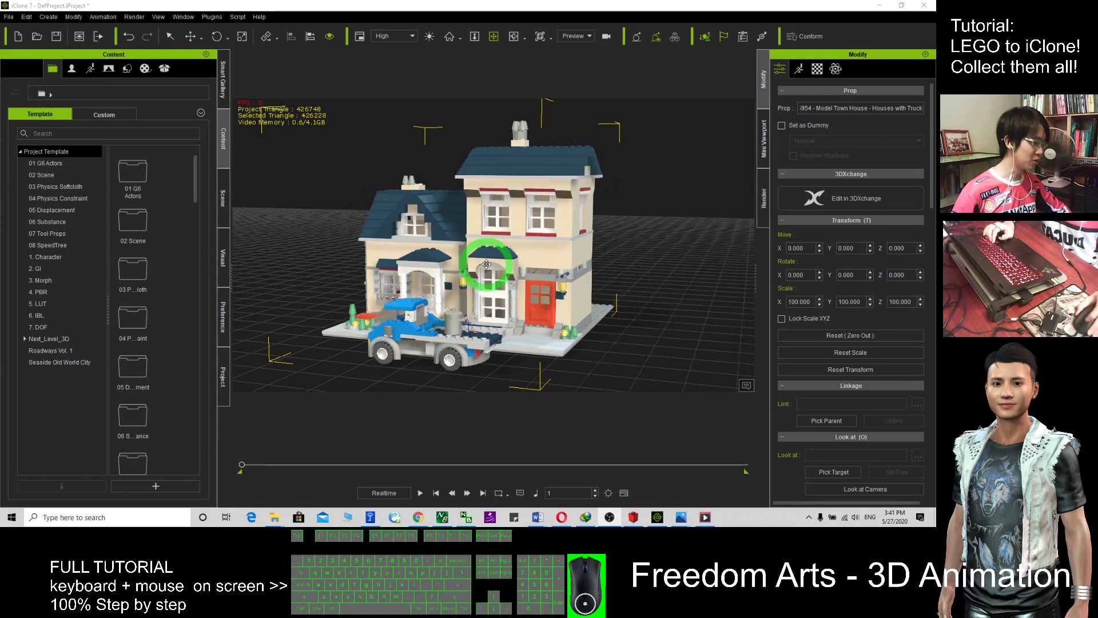
Orbit and pan around the LEGO town house, then minimize iClone to reveal LeoCAD
{"action": "right_click_drag", "start_coordinate": [490, 266], "coordinate": [532, 262]}
{"action": "left_click_drag", "start_coordinate": [530, 269], "coordinate": [434, 162]}
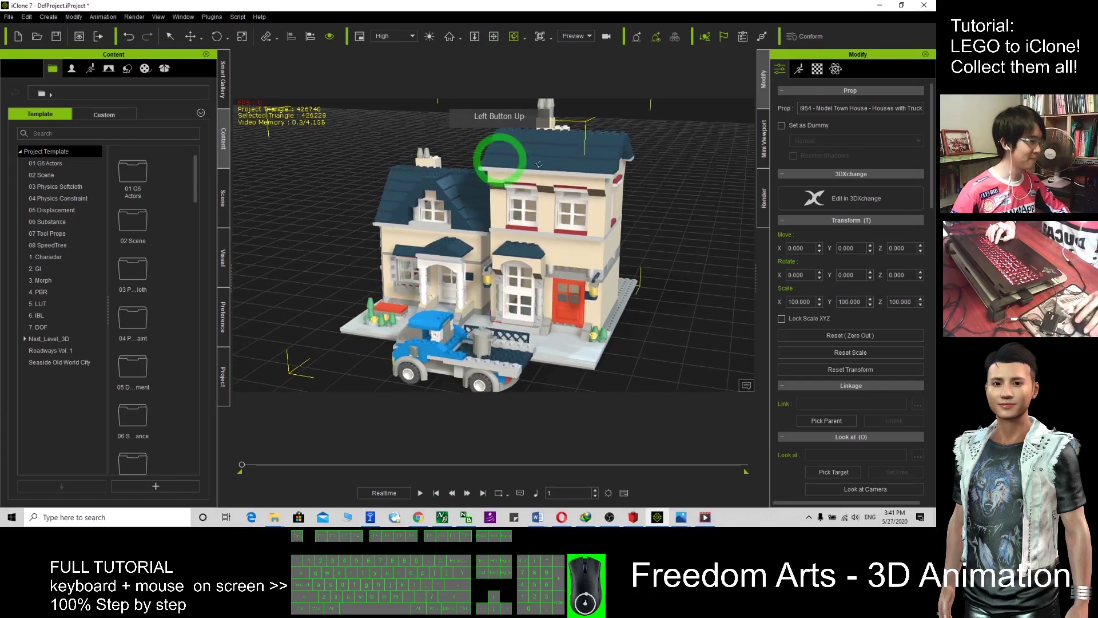
{"action": "key", "text": "x"}
{"action": "left_click_drag", "start_coordinate": [584, 265], "coordinate": [510, 246]}
{"action": "key", "text": "c"}
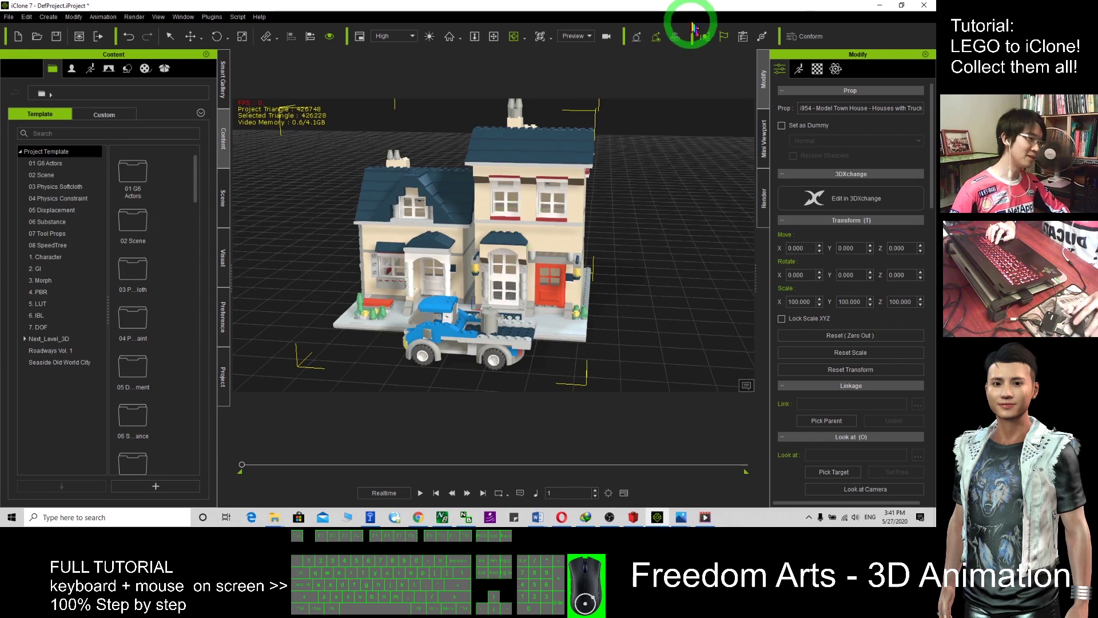
{"action": "left_click", "coordinate": [877, 6]}
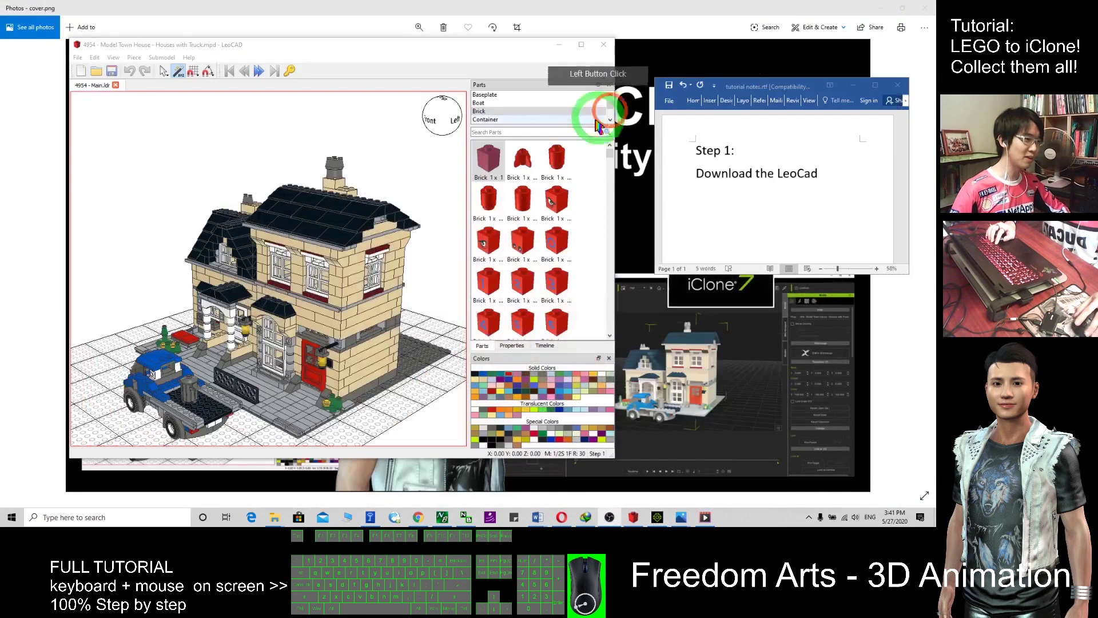
Maximize the LeoCAD window and close the other open window from the taskbar
{"action": "left_click_drag", "start_coordinate": [262, 52], "coordinate": [216, 10]}
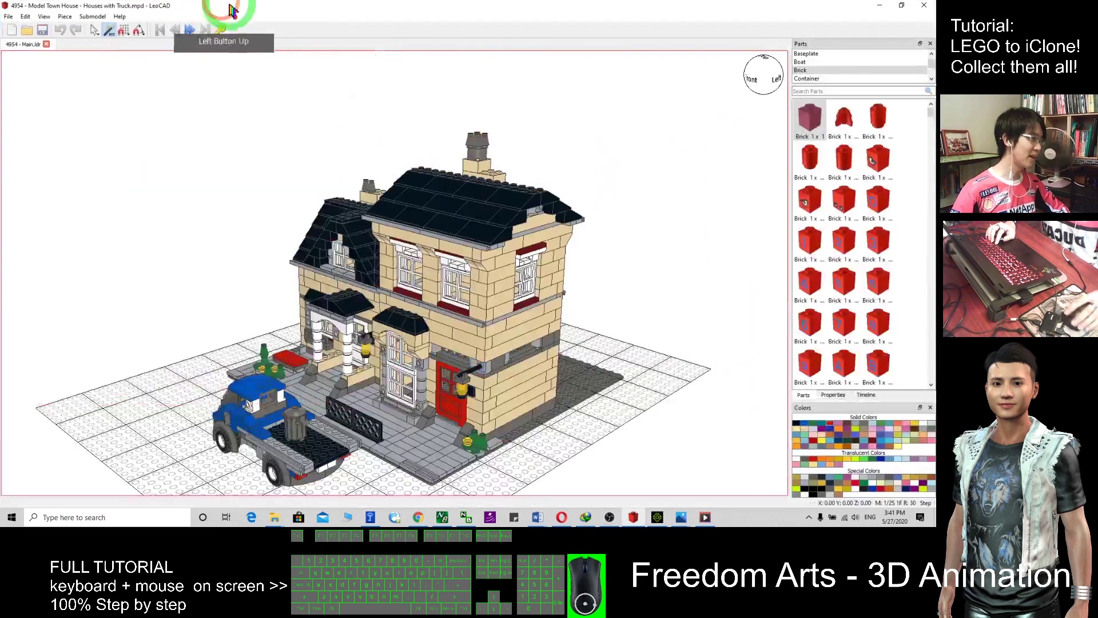
{"action": "right_click", "coordinate": [707, 520]}
{"action": "left_click", "coordinate": [657, 510]}
{"action": "left_click", "coordinate": [105, 232]}
{"action": "left_click", "coordinate": [149, 298]}
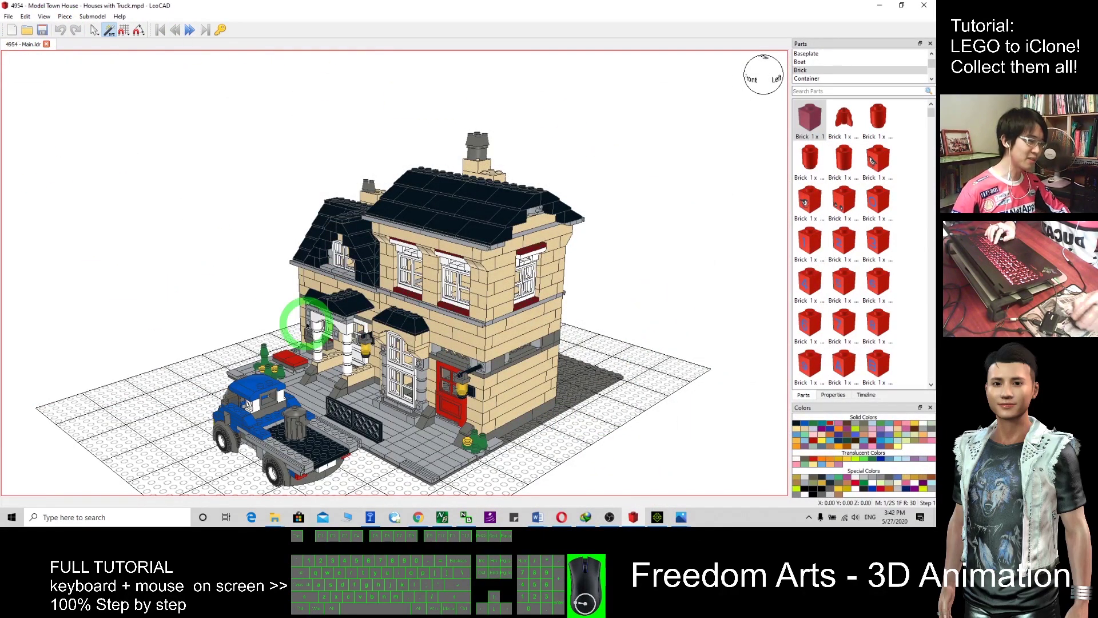
Browse the Boat, Baseplate and Container categories in the LeoCAD parts list
{"action": "left_click", "coordinate": [835, 63]}
{"action": "mouse_move", "coordinate": [931, 128]}
{"action": "left_mouse_down"}
{"action": "mouse_move", "coordinate": [931, 303]}
{"action": "mouse_move", "coordinate": [932, 120]}
{"action": "left_mouse_up"}
{"action": "left_click", "coordinate": [813, 56]}
{"action": "left_click", "coordinate": [821, 80]}
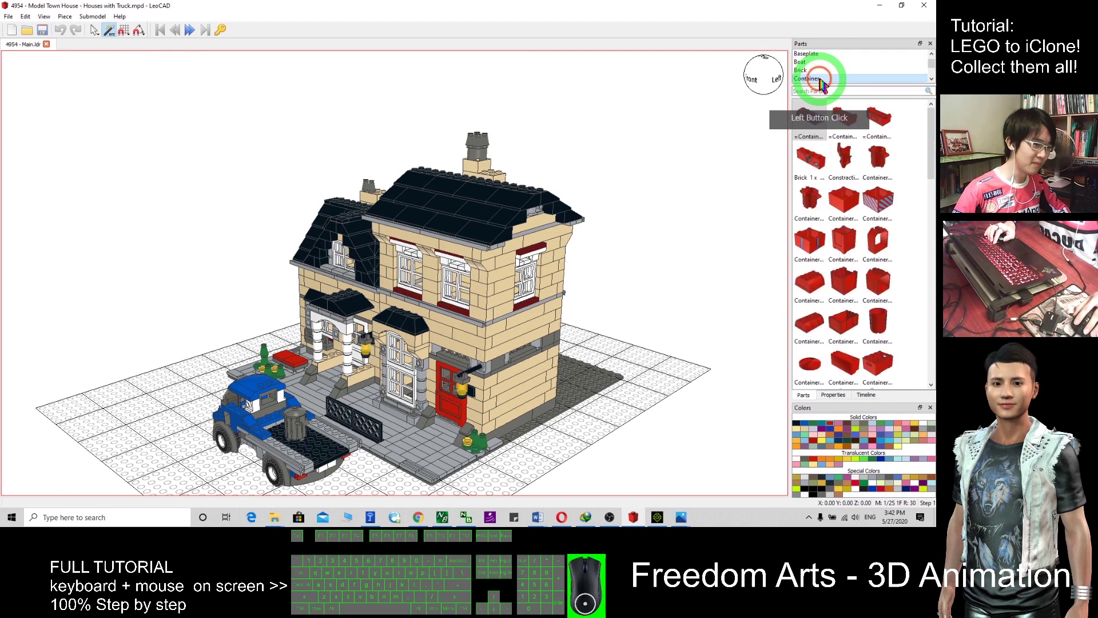
{"action": "left_click", "coordinate": [910, 71]}
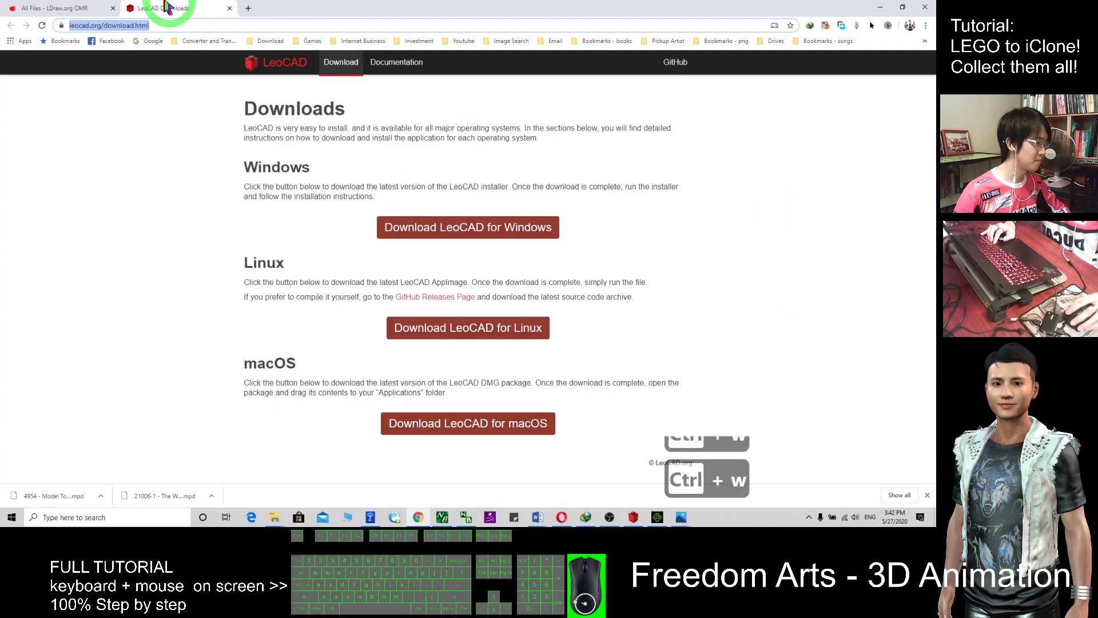
Close the empty Chrome tab and view the leocad.org/download.html address
{"action": "key", "text": "ctrl+w"}
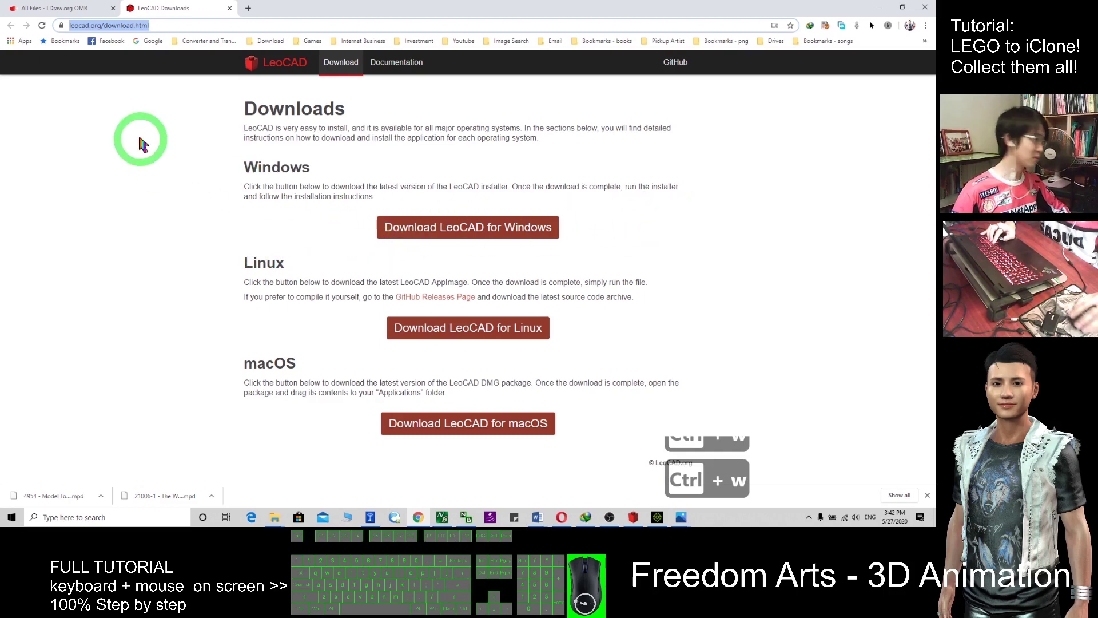
{"action": "left_click", "coordinate": [125, 25]}
{"action": "left_click", "coordinate": [201, 25]}
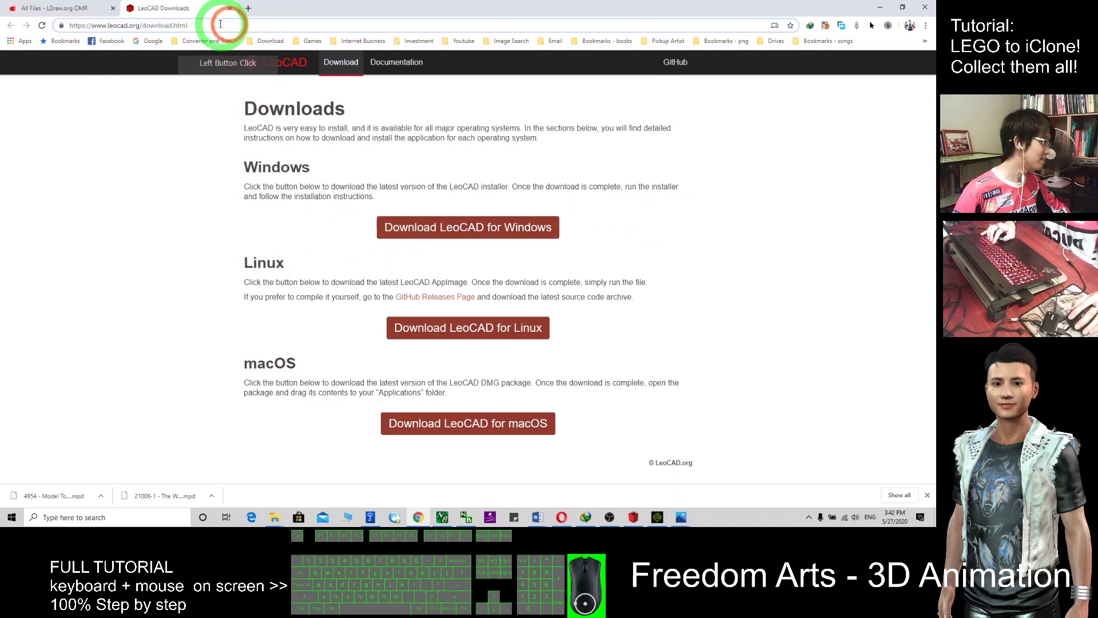
{"action": "left_click_drag", "start_coordinate": [208, 24], "coordinate": [64, 20]}
{"action": "left_click", "coordinate": [116, 26]}
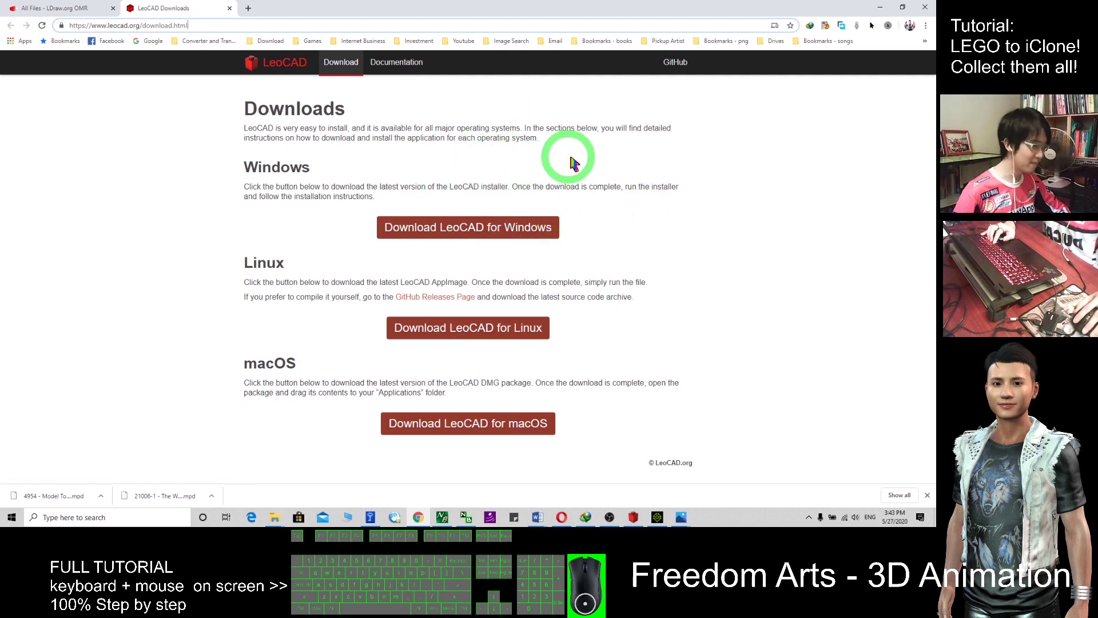
Bring the LeoCAD window back in front of the browser
{"action": "left_click", "coordinate": [642, 520]}
{"action": "left_click", "coordinate": [641, 523]}
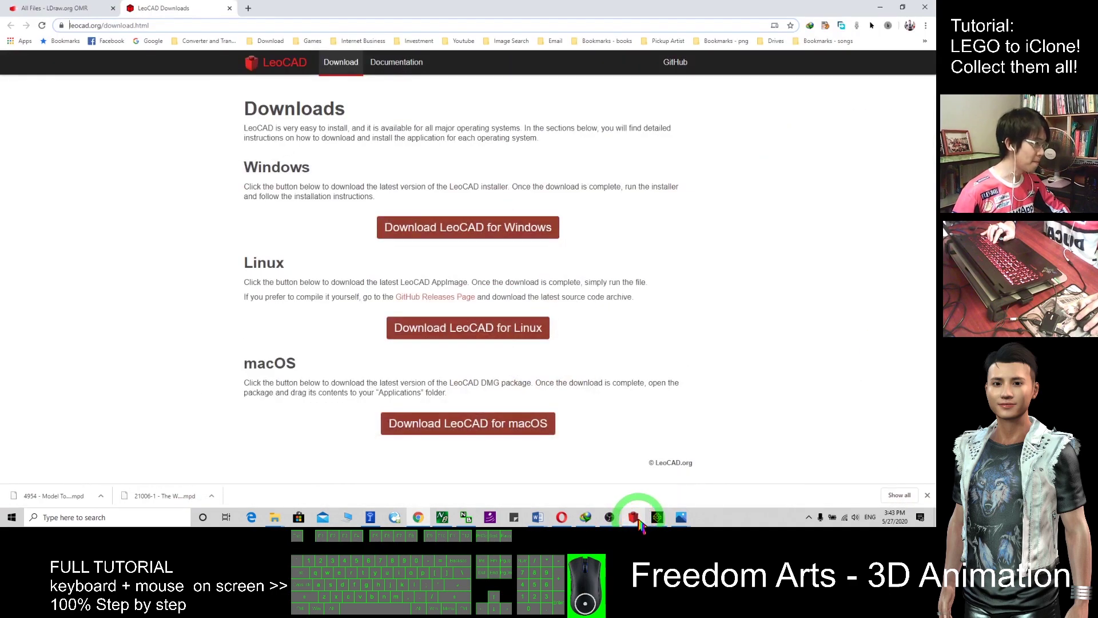
{"action": "left_click", "coordinate": [636, 519]}
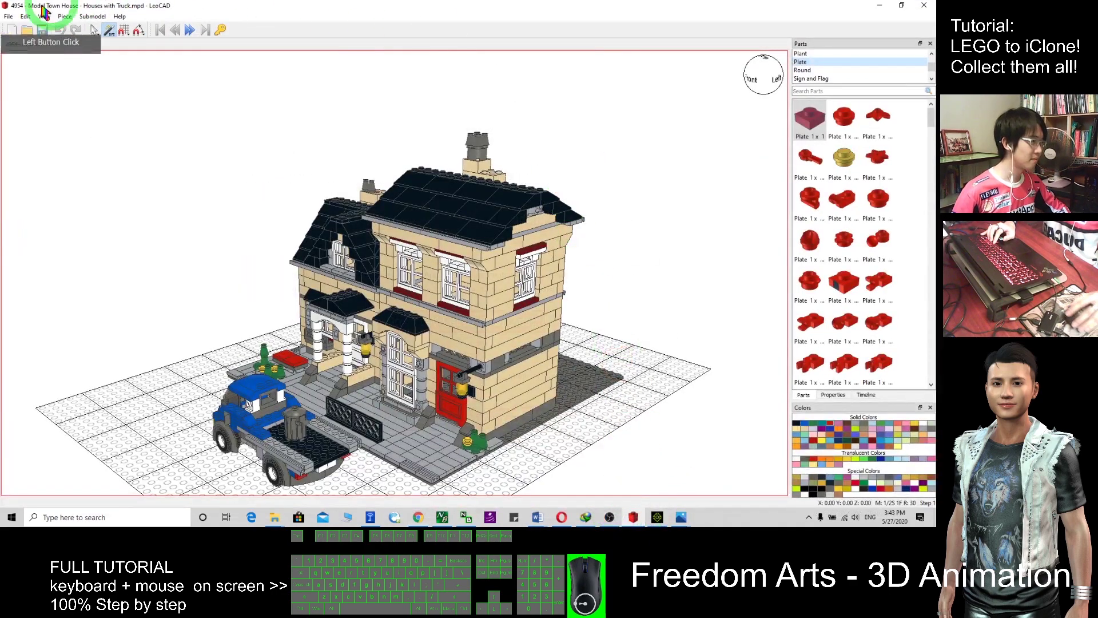
Start a new LeoCAD model and place a red star plate on the baseplate
{"action": "left_click", "coordinate": [10, 17]}
{"action": "left_click", "coordinate": [21, 29]}
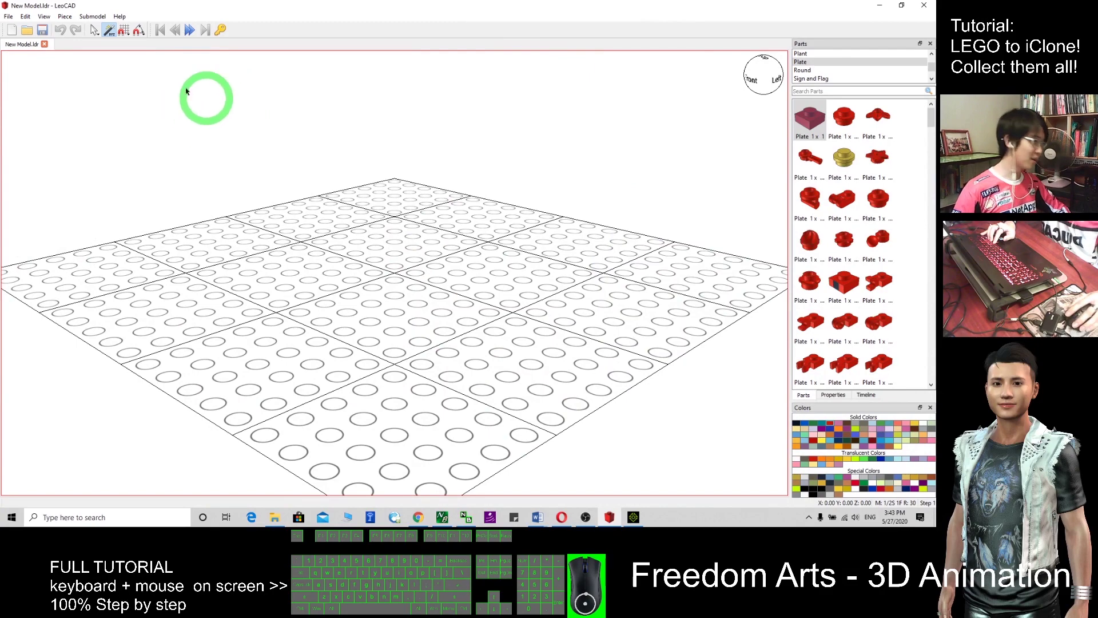
{"action": "left_click_drag", "start_coordinate": [878, 163], "coordinate": [377, 274]}
{"action": "scroll", "coordinate": [441, 289], "scroll_direction": "up", "scroll_amount": 5}
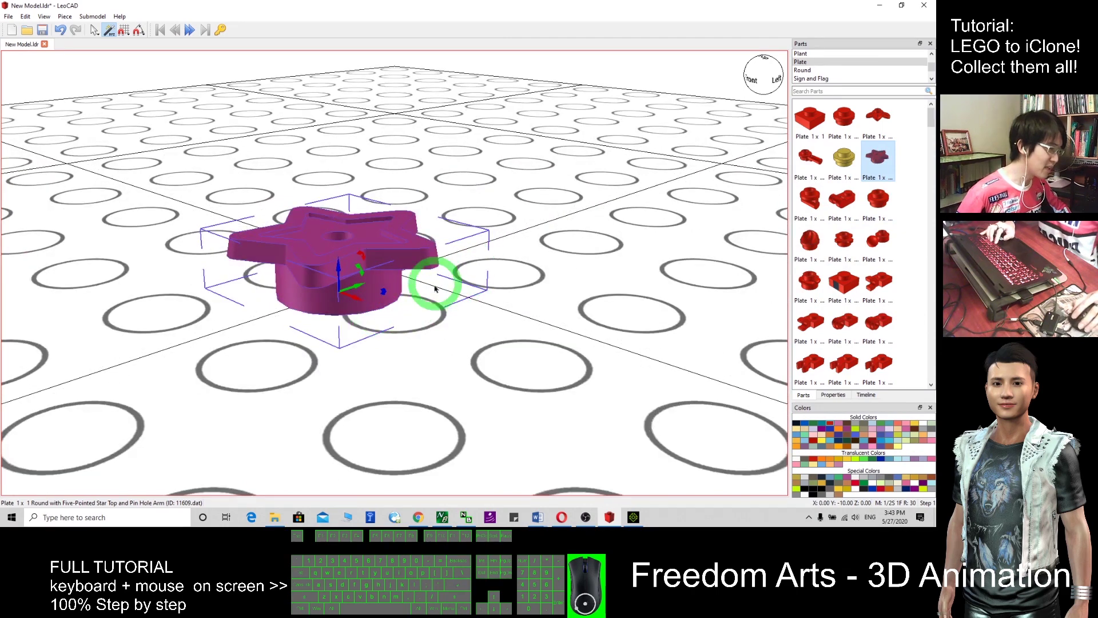
{"action": "left_click", "coordinate": [294, 386]}
{"action": "right_click_drag", "start_coordinate": [183, 360], "coordinate": [520, 235]}
{"action": "scroll", "coordinate": [471, 262], "scroll_direction": "down", "scroll_amount": 5}
Restore the LeoCAD window and delete the two old 4954 files from the desktop
{"action": "left_click_drag", "start_coordinate": [538, 5], "coordinate": [601, 42]}
{"action": "left_click_drag", "start_coordinate": [100, 266], "coordinate": [7, 393]}
{"action": "key", "text": "Delete"}
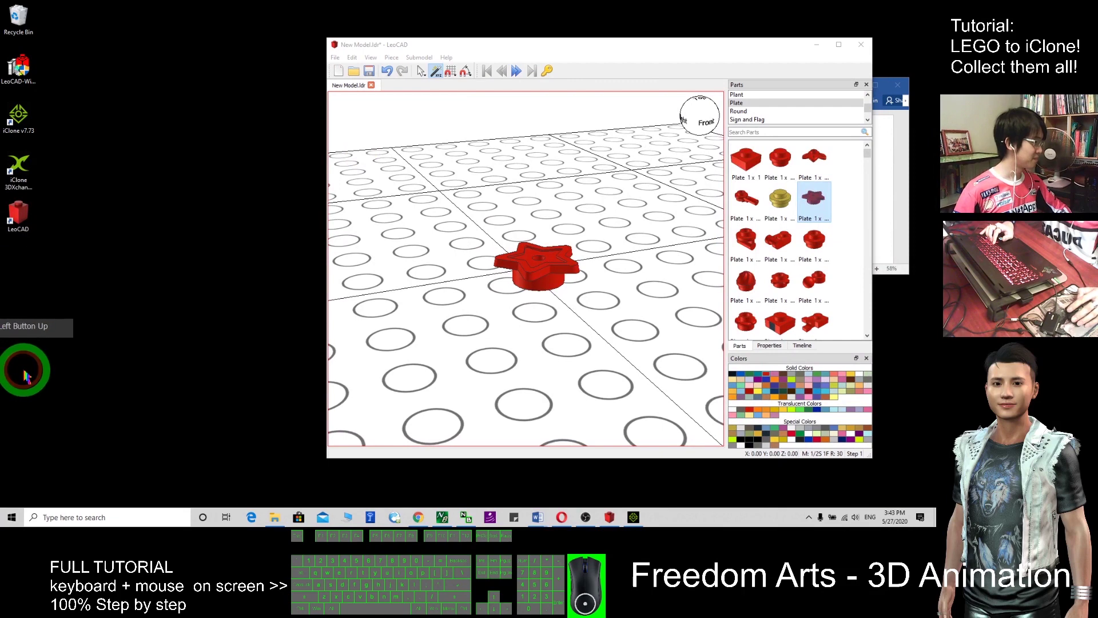
{"action": "right_click_drag", "start_coordinate": [462, 259], "coordinate": [344, 86]}
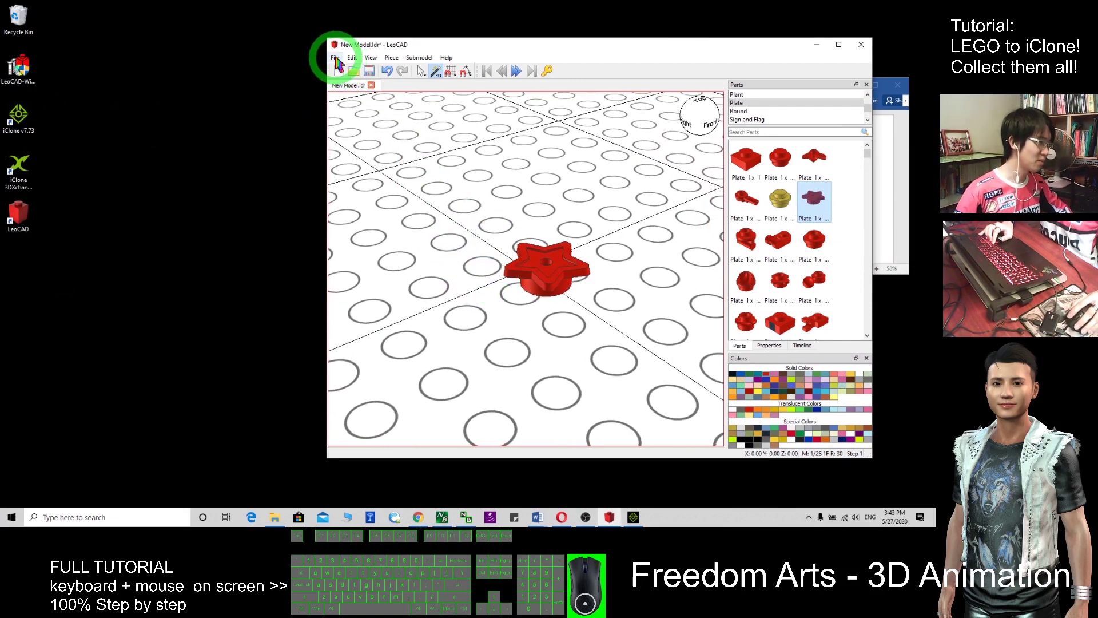
Export the star model as Wavefront OBJ named 'red star' to the Desktop
{"action": "left_click", "coordinate": [336, 58]}
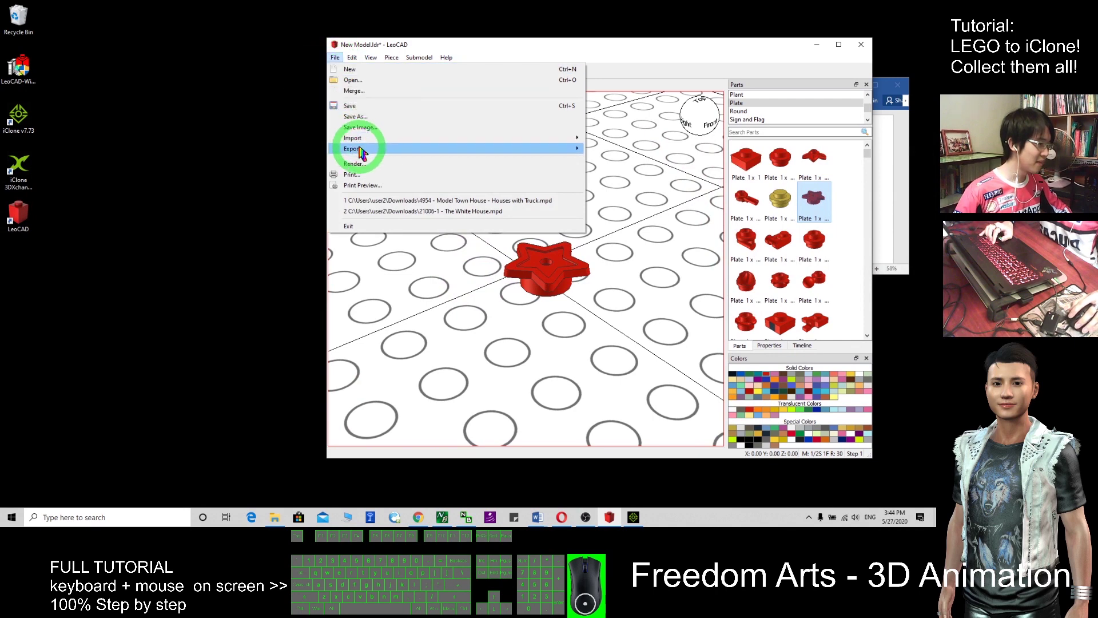
{"action": "mouse_move", "coordinate": [361, 150]}
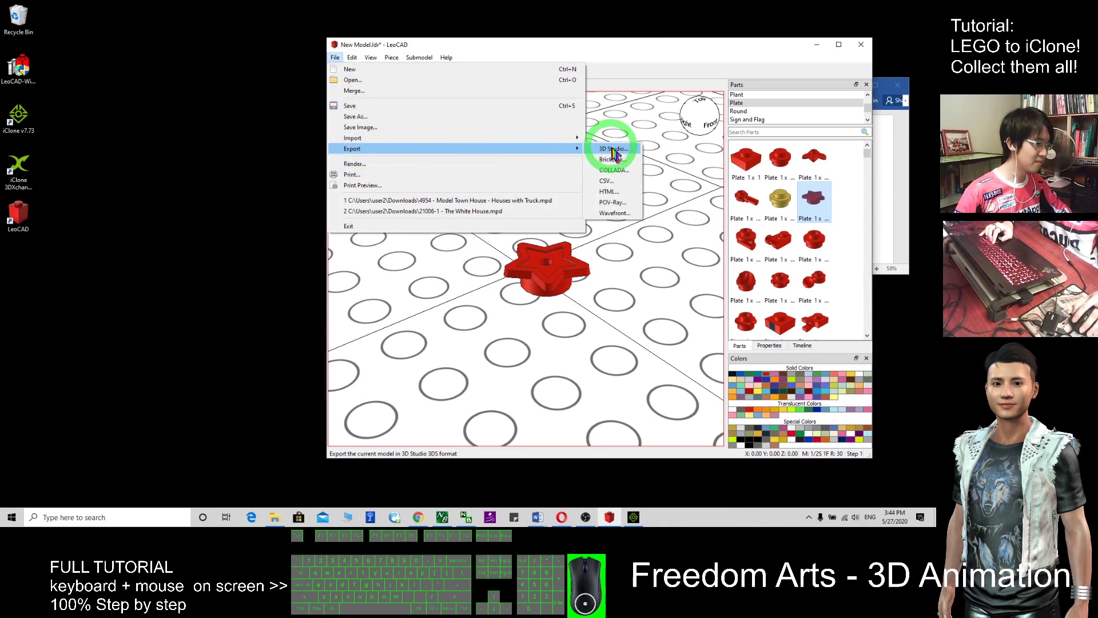
{"action": "left_click", "coordinate": [621, 214]}
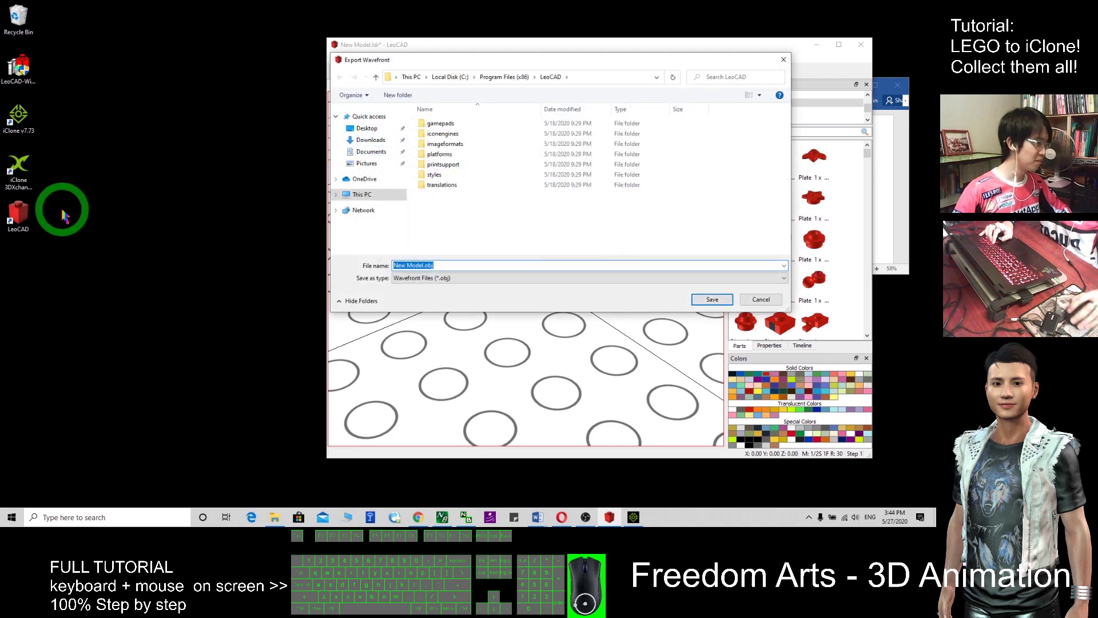
{"action": "left_click", "coordinate": [367, 130]}
{"action": "left_click", "coordinate": [450, 266]}
{"action": "left_click", "coordinate": [443, 264]}
{"action": "left_click_drag", "start_coordinate": [504, 65], "coordinate": [443, 103]}
{"action": "type", "text": "red star"}
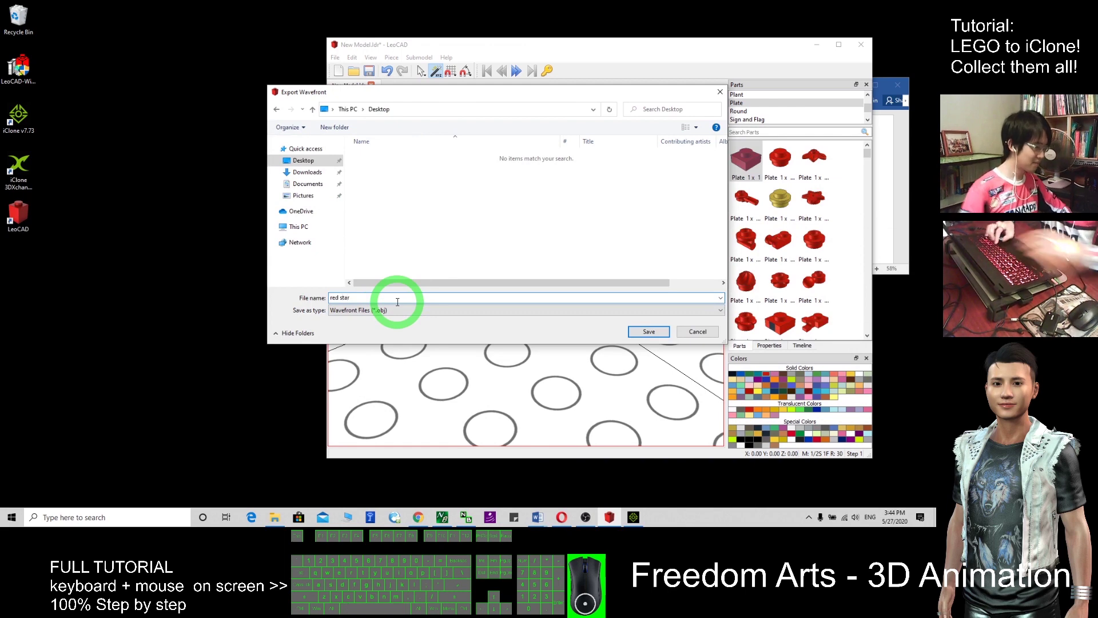
{"action": "left_click", "coordinate": [644, 331]}
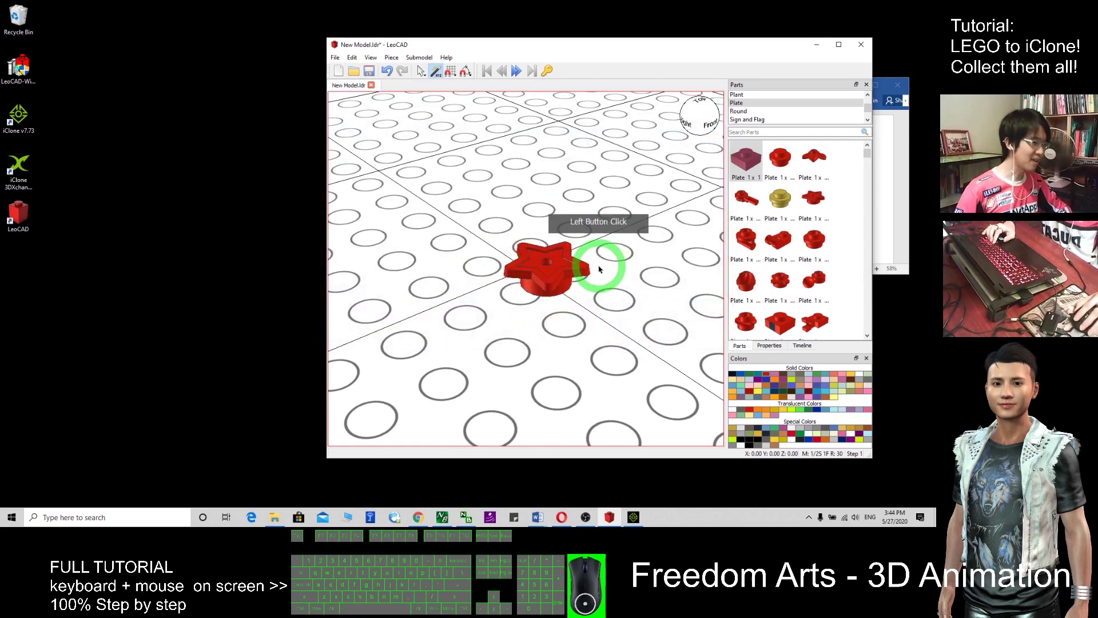
{"action": "left_click", "coordinate": [21, 264]}
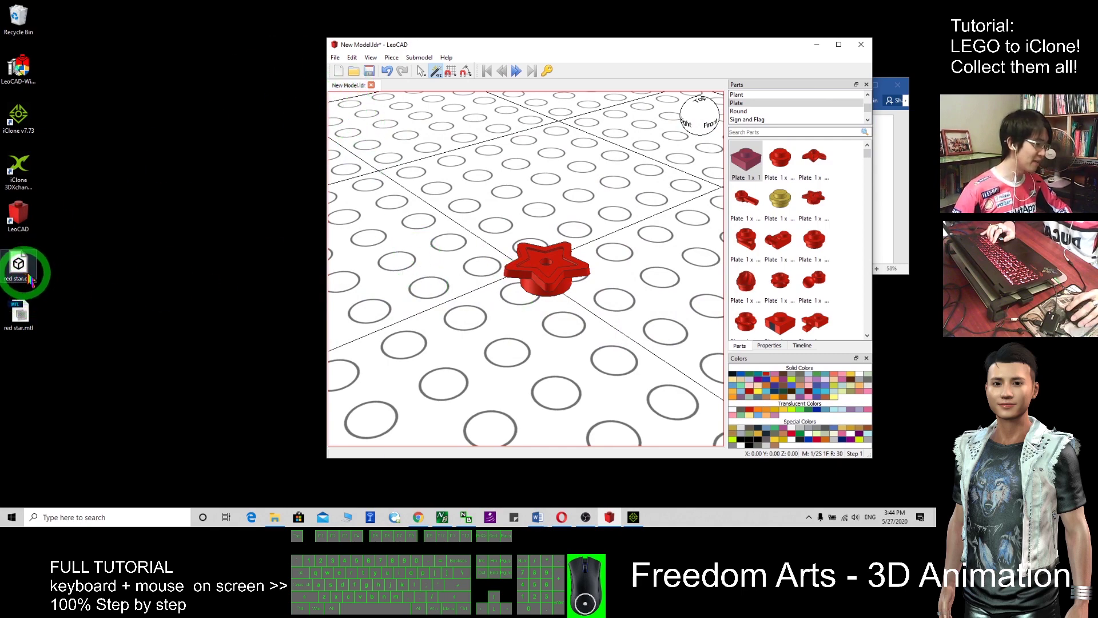
{"action": "left_click", "coordinate": [633, 517]}
Start a new iClone project, discarding the unsaved house scene, and maximize the window
{"action": "double_click", "coordinate": [452, 7]}
{"action": "left_click", "coordinate": [239, 58]}
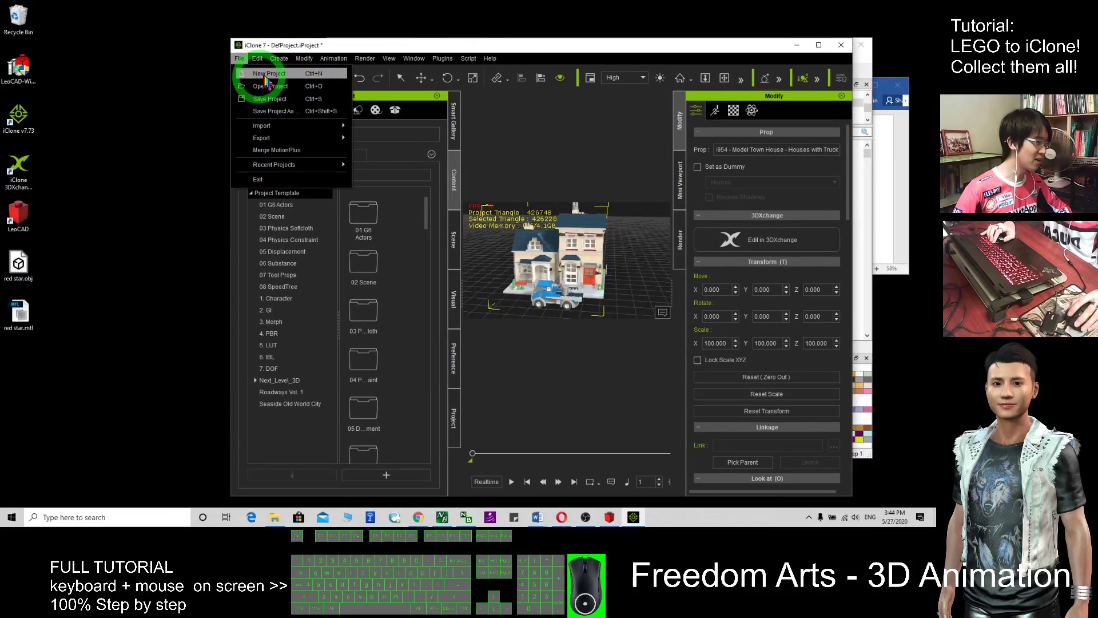
{"action": "left_click", "coordinate": [262, 74]}
{"action": "left_click", "coordinate": [551, 300]}
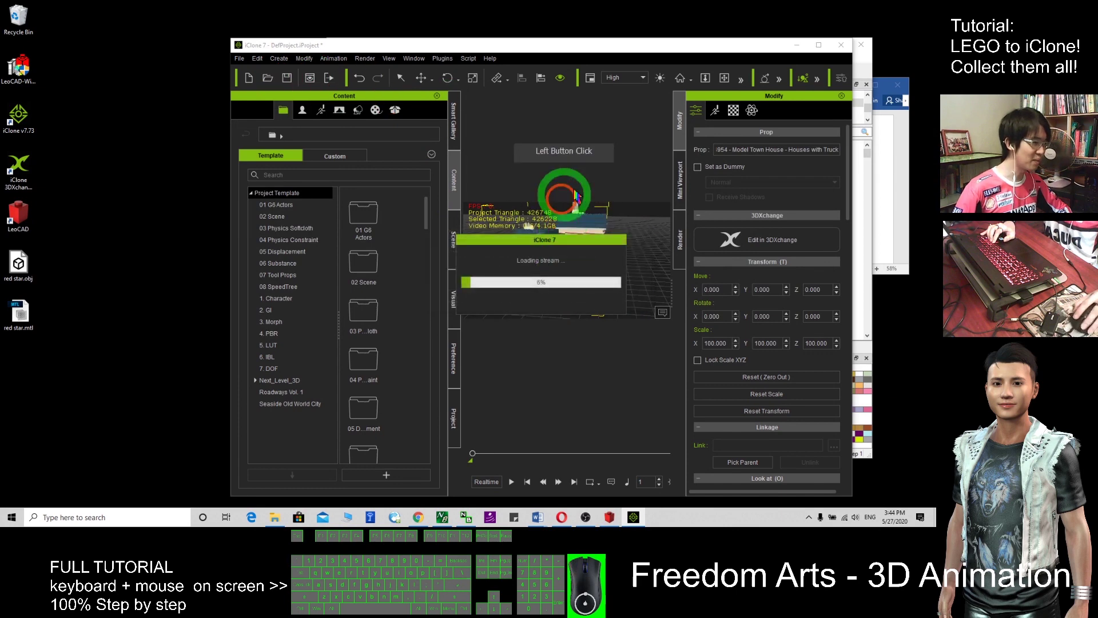
{"action": "left_click", "coordinate": [818, 44]}
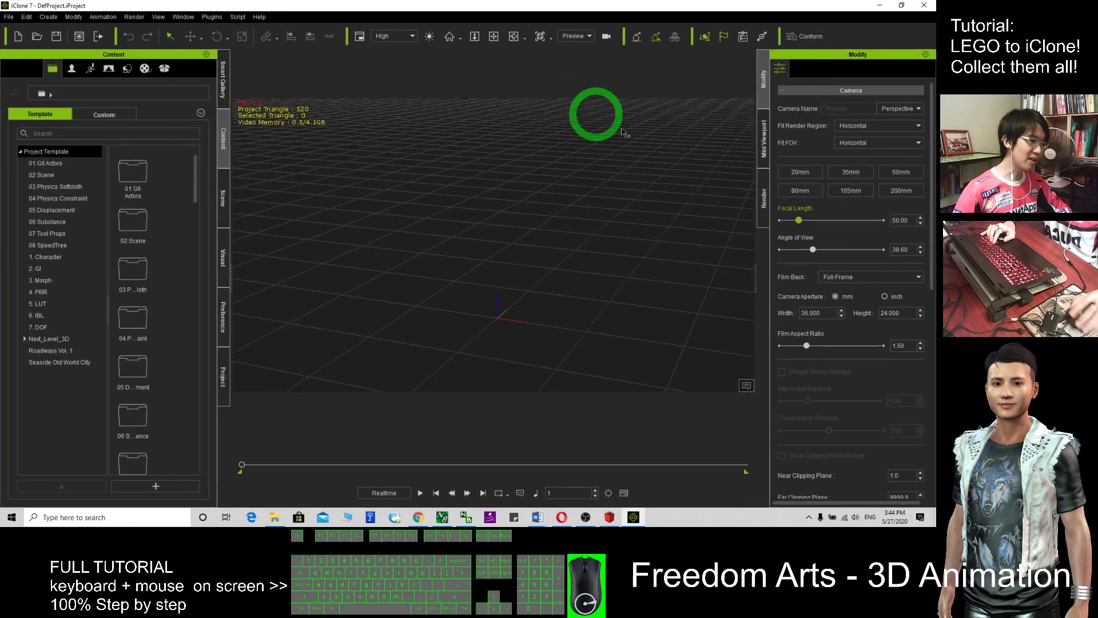
Drag red star.obj from the desktop into iClone to import it as a prop
{"action": "left_click_drag", "start_coordinate": [492, 5], "coordinate": [481, 25]}
{"action": "left_click", "coordinate": [34, 237]}
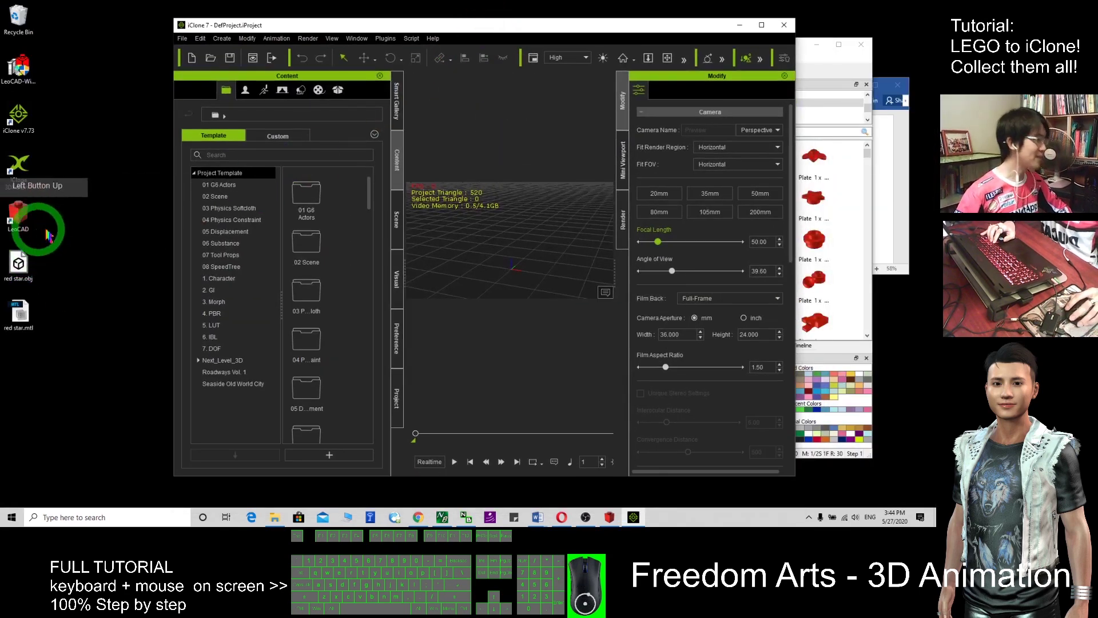
{"action": "left_click_drag", "start_coordinate": [19, 263], "coordinate": [511, 273]}
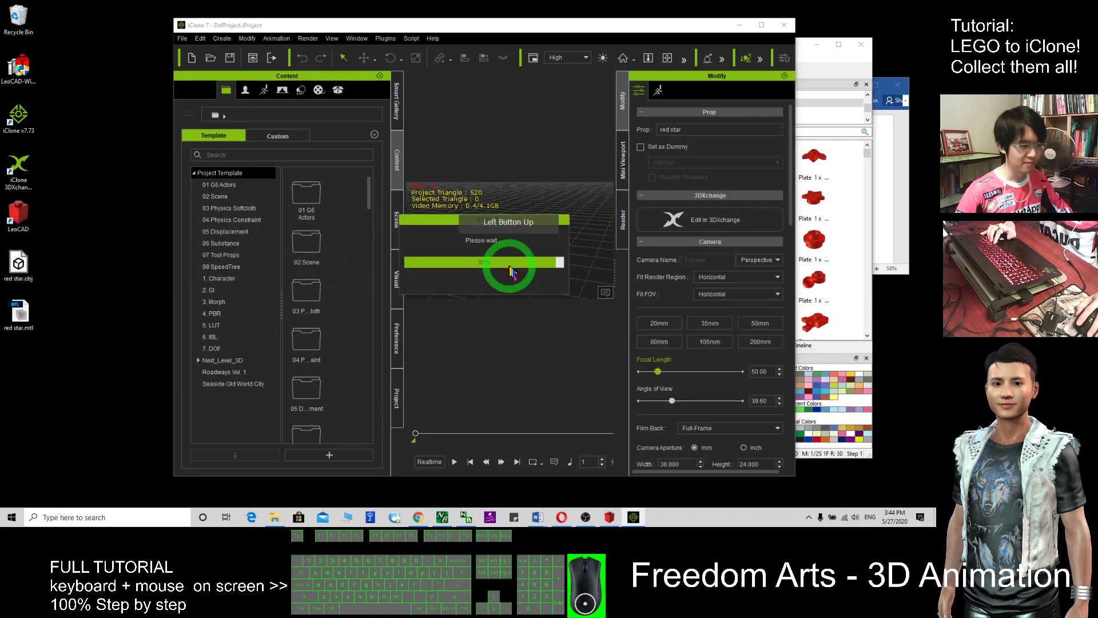
{"action": "left_click", "coordinate": [762, 25]}
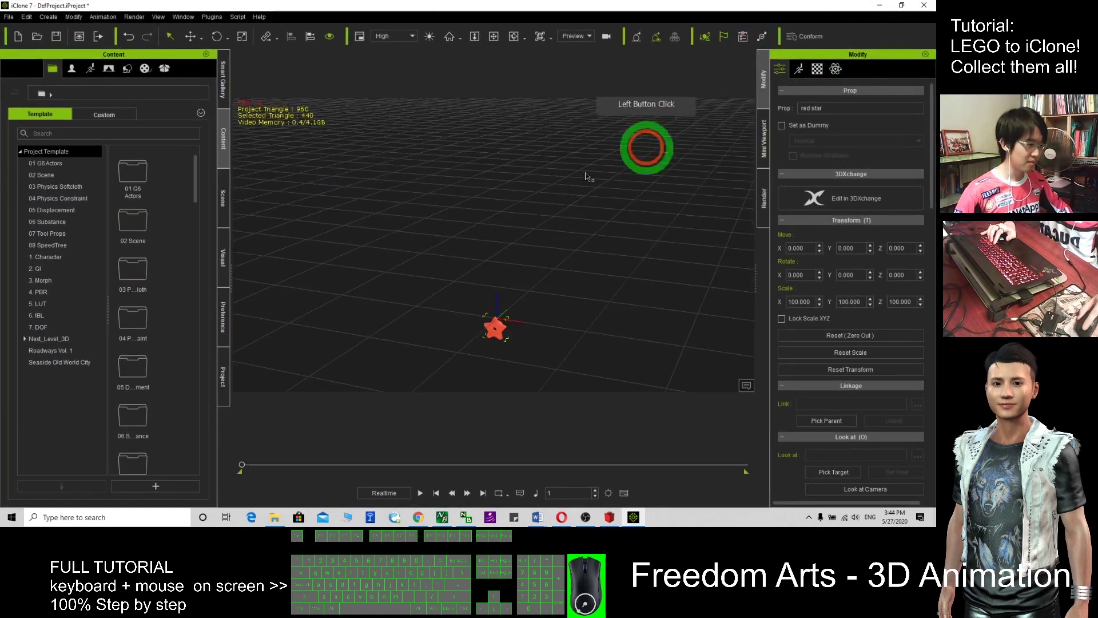
Set the red star's X rotation to 270 in the Transform panel, showing -90
{"action": "key", "text": "x"}
{"action": "left_click_drag", "start_coordinate": [552, 322], "coordinate": [686, 269]}
{"action": "key", "text": "c"}
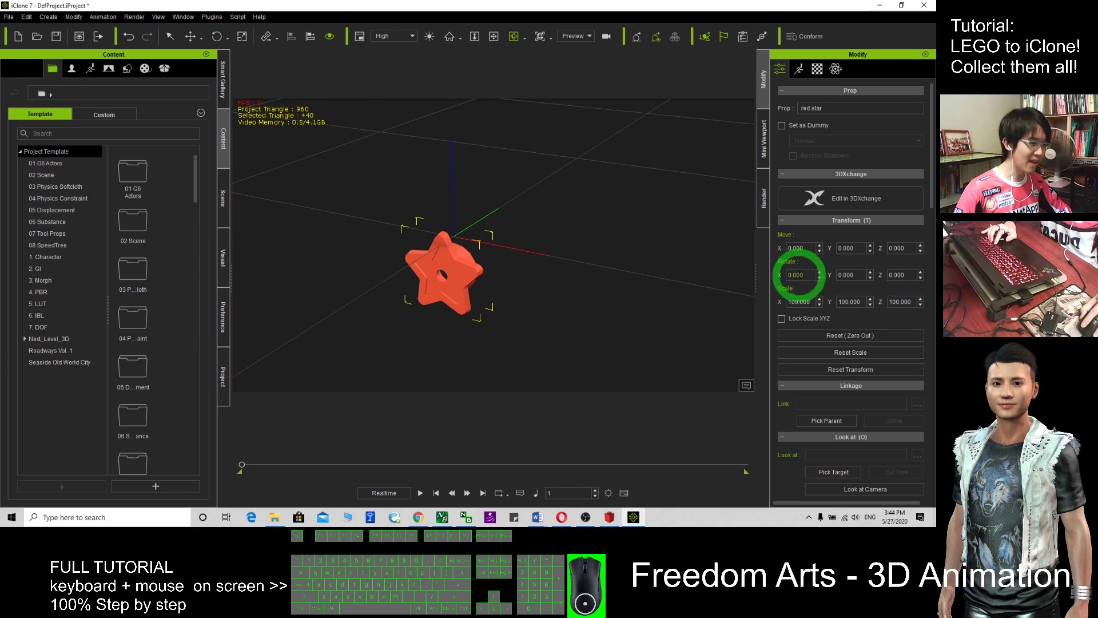
{"action": "double_click", "coordinate": [801, 275]}
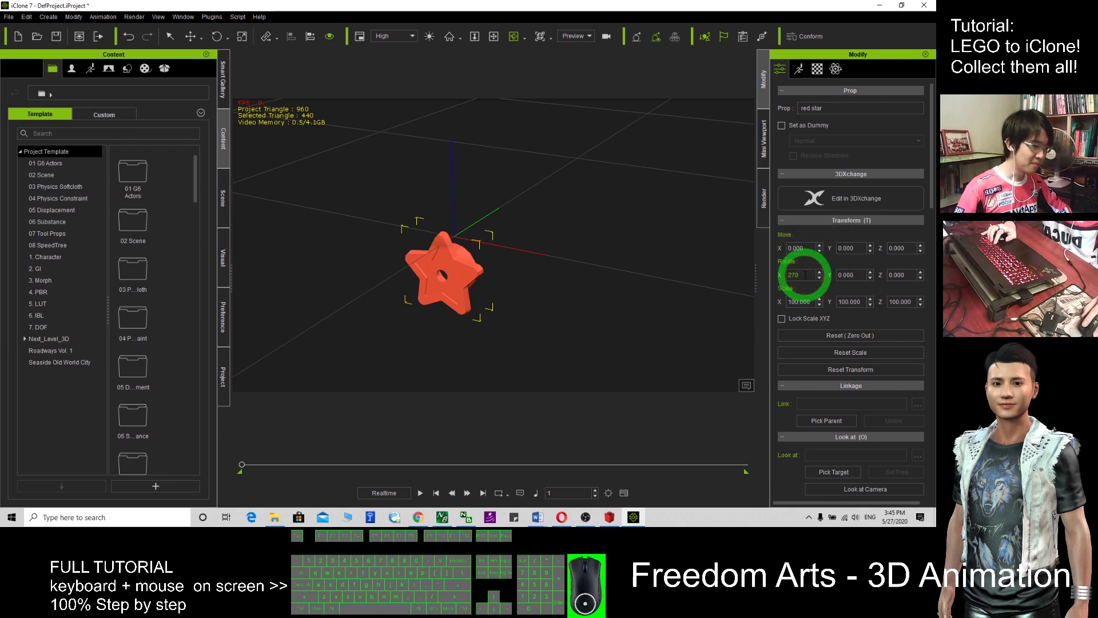
{"action": "type", "text": "270"}
{"action": "key", "text": "Return"}
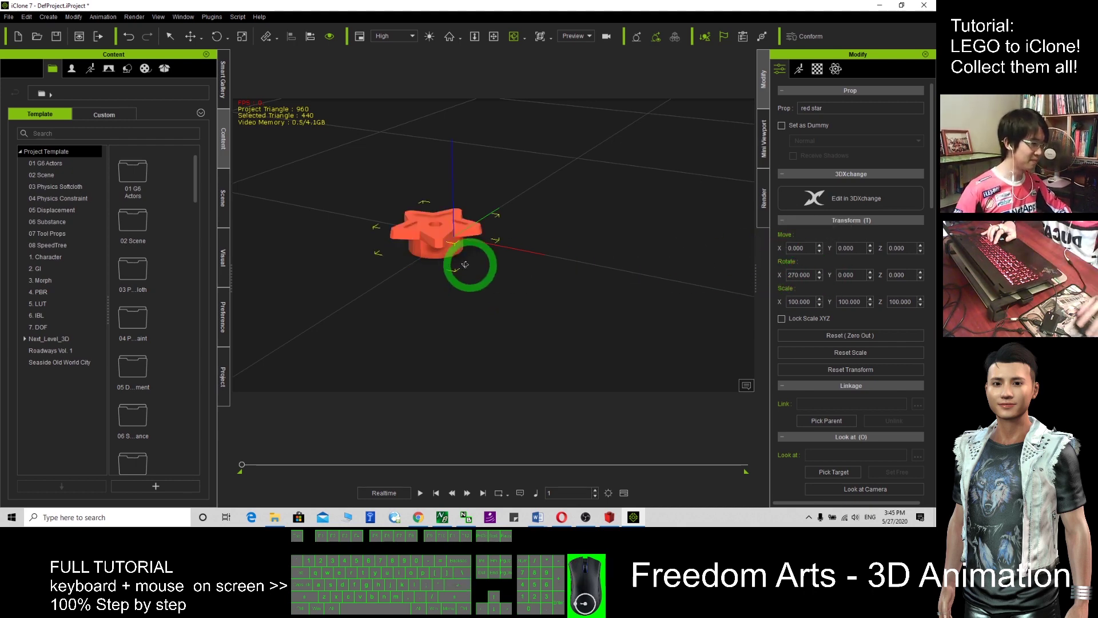
{"action": "left_click_drag", "start_coordinate": [936, 133], "coordinate": [936, 383]}
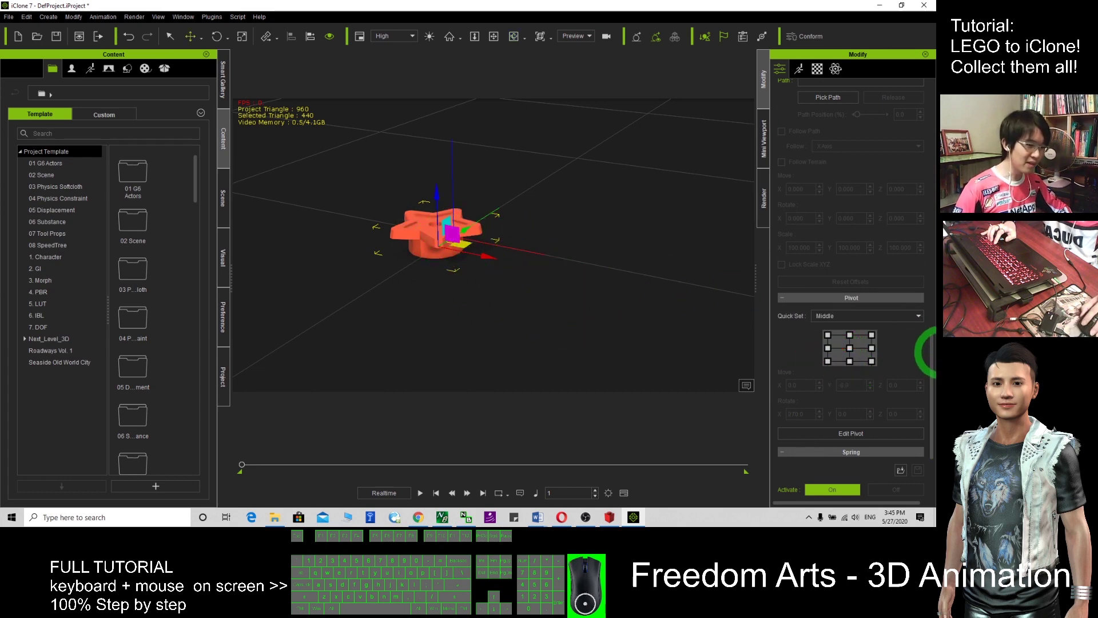
{"action": "left_click_drag", "start_coordinate": [933, 355], "coordinate": [933, 121]}
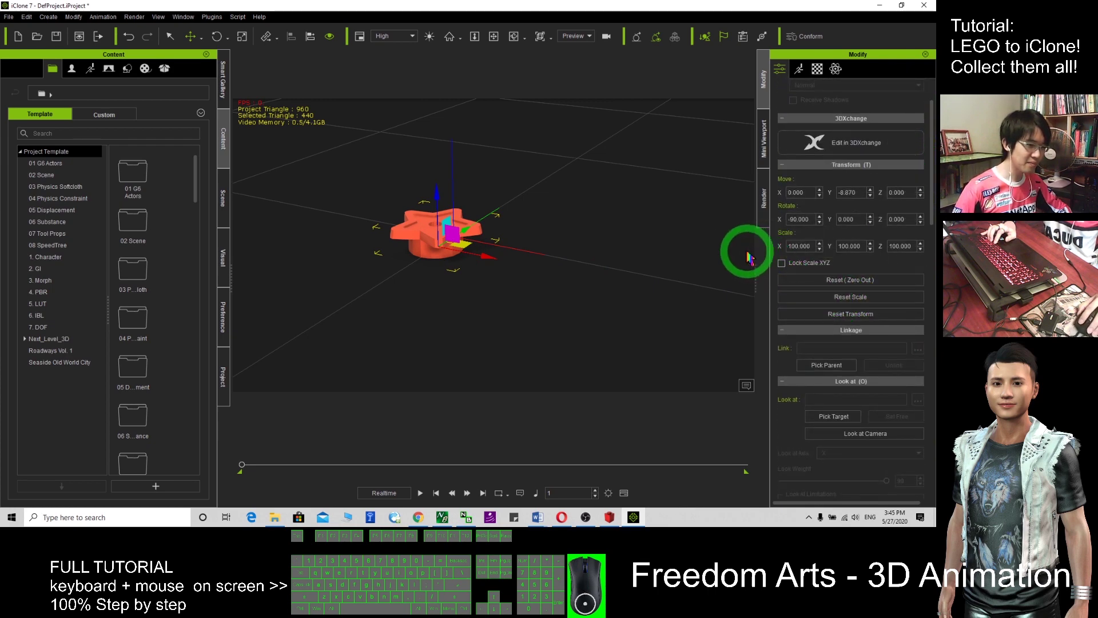
Zero the red star's move and rotate values with Reset Transform and Reset
{"action": "left_click", "coordinate": [849, 315]}
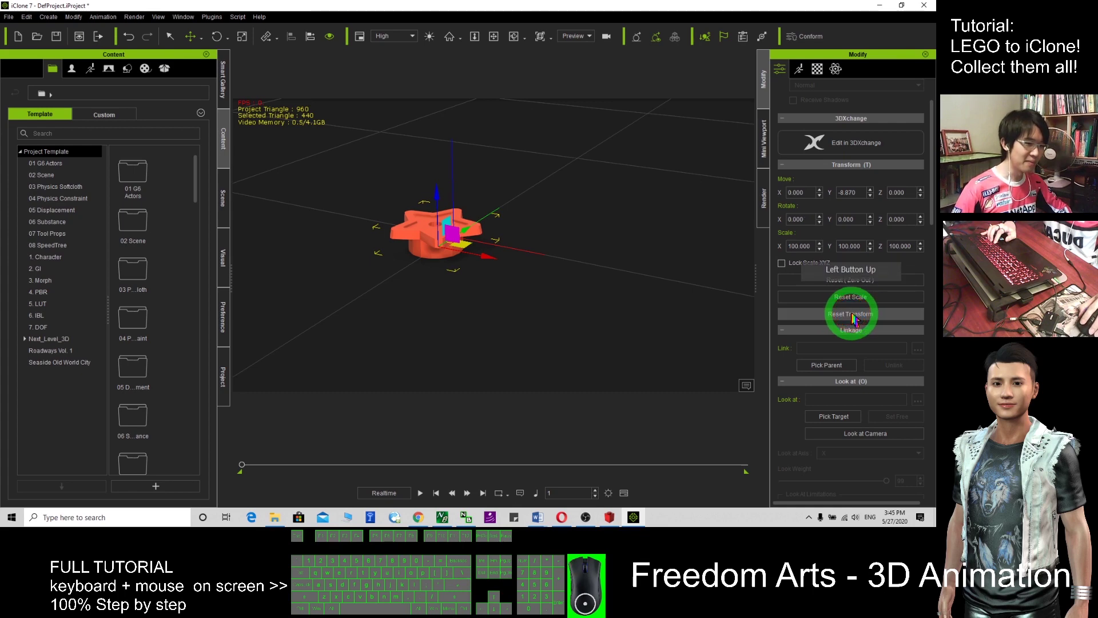
{"action": "left_click", "coordinate": [864, 314]}
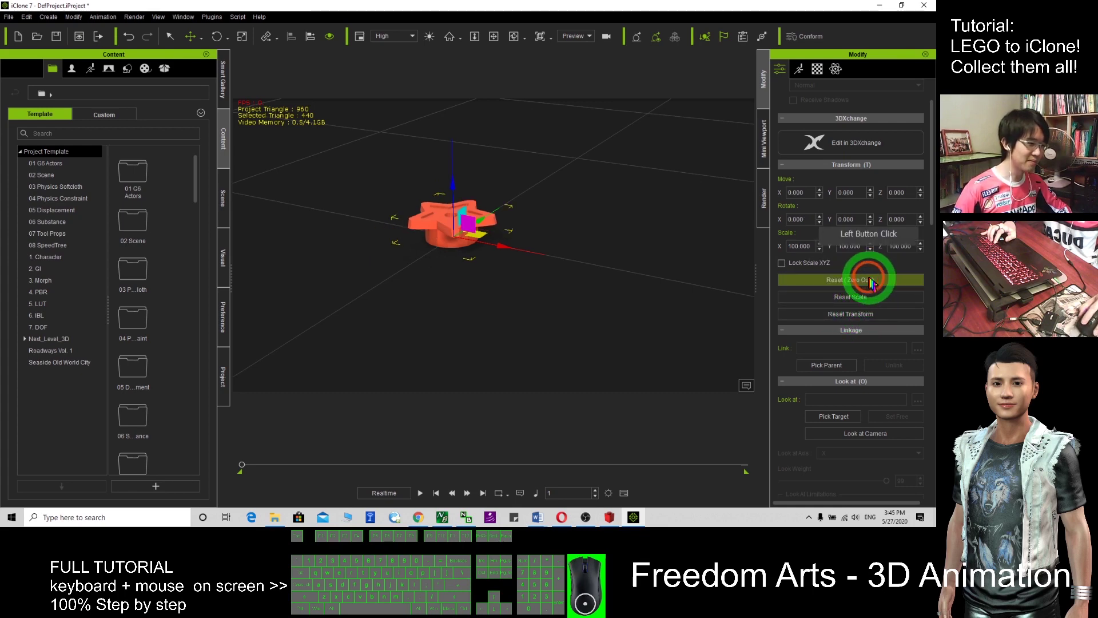
{"action": "scroll", "coordinate": [582, 225], "scroll_direction": "up", "scroll_amount": 4}
{"action": "scroll", "coordinate": [613, 206], "scroll_direction": "down", "scroll_amount": 3}
{"action": "left_click_drag", "start_coordinate": [624, 204], "coordinate": [530, 215]}
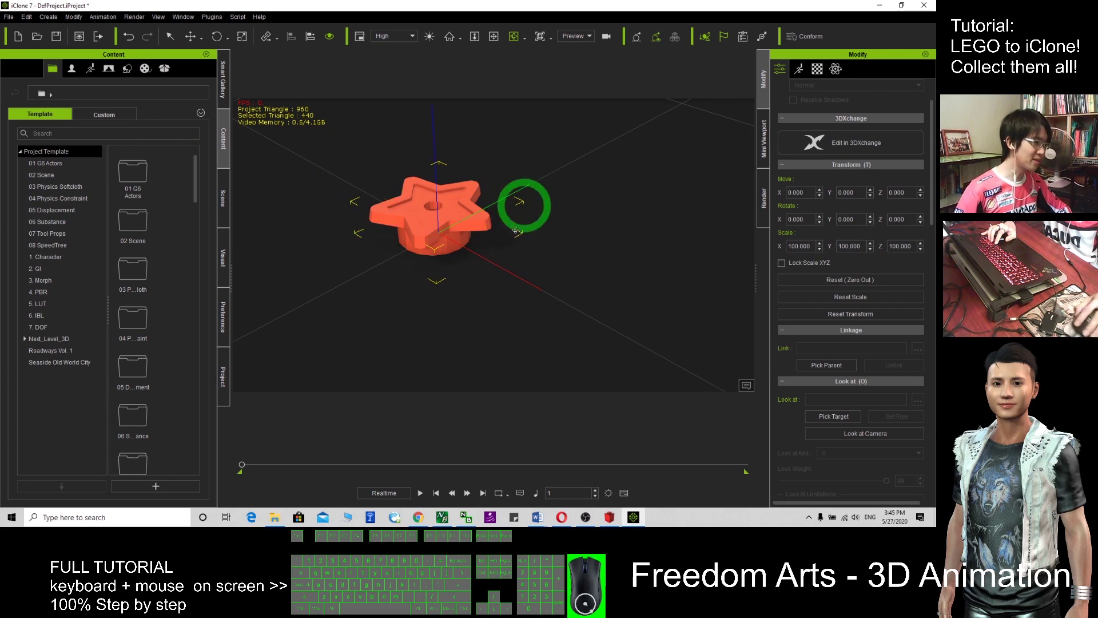
{"action": "scroll", "coordinate": [444, 239], "scroll_direction": "up", "scroll_amount": 4}
{"action": "left_click_drag", "start_coordinate": [422, 243], "coordinate": [401, 258]}
{"action": "left_click", "coordinate": [131, 69]}
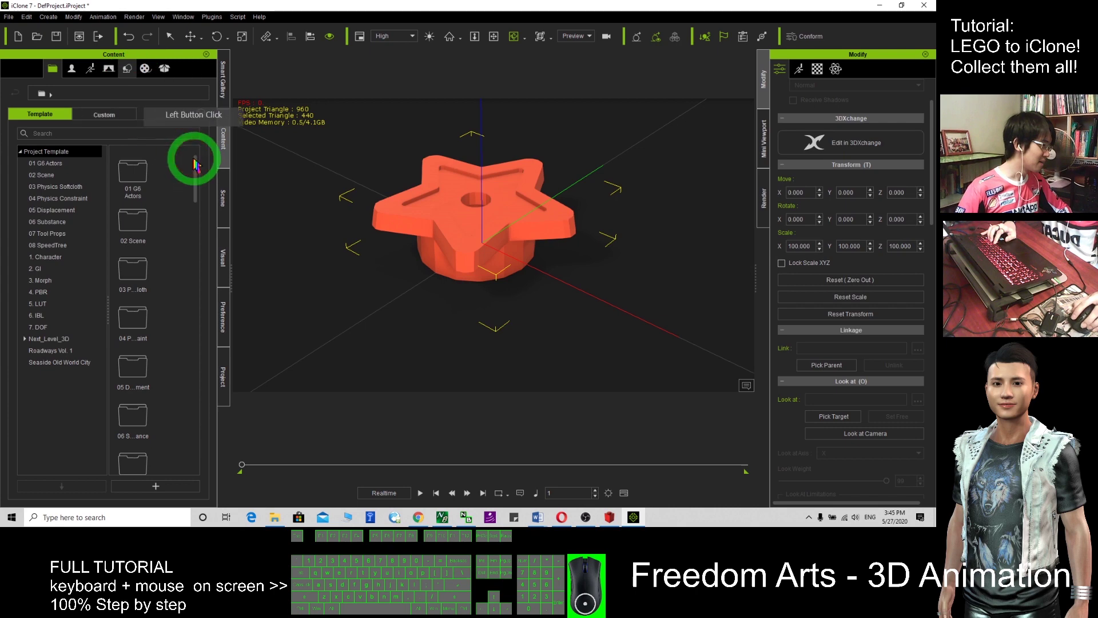
Add the red star to the Custom Prop library, creating the Prop2 item
{"action": "left_click", "coordinate": [108, 118]}
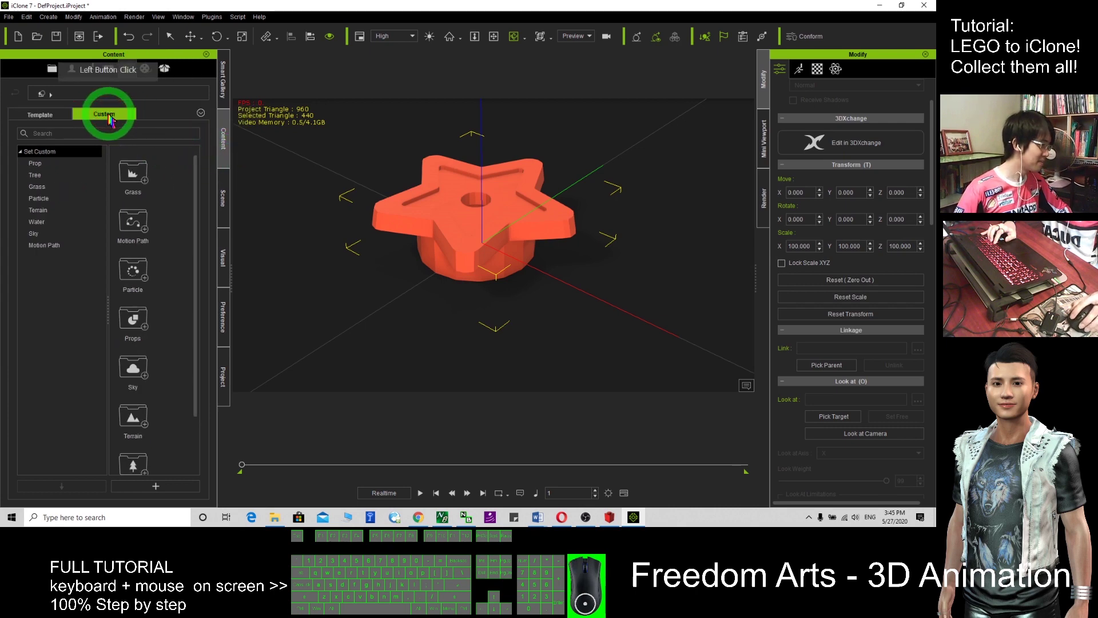
{"action": "left_click", "coordinate": [37, 166]}
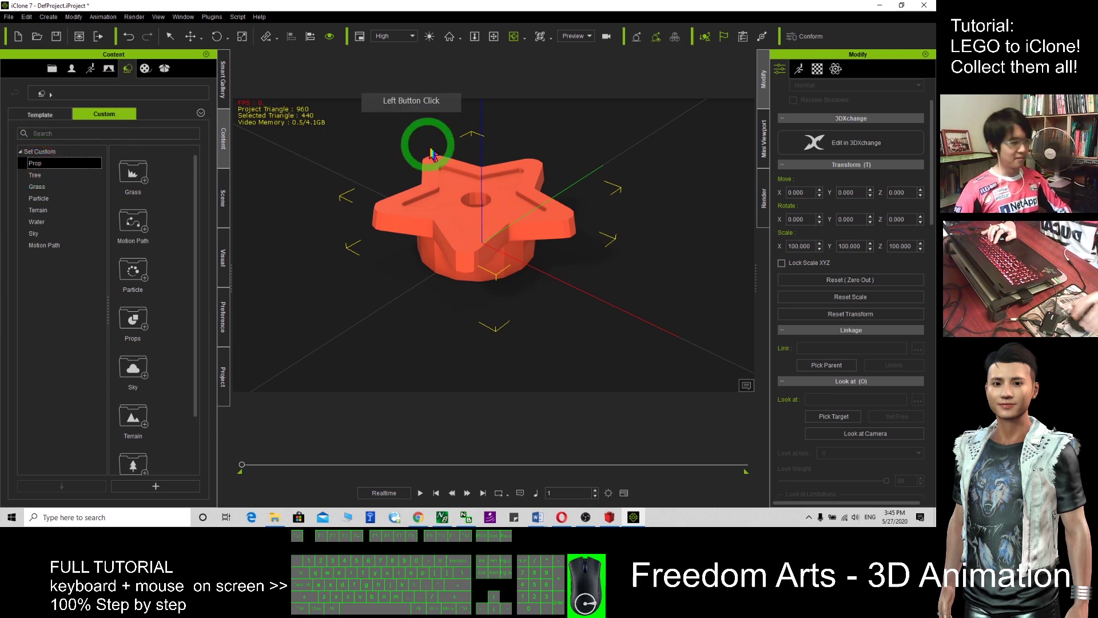
{"action": "left_click_drag", "start_coordinate": [197, 207], "coordinate": [155, 489]}
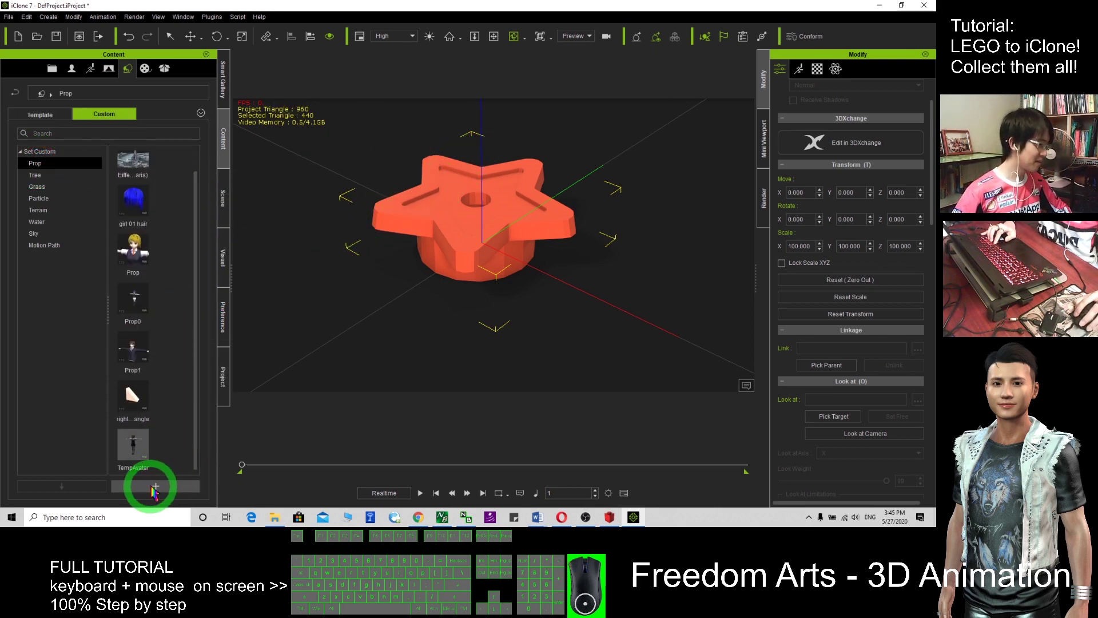
{"action": "left_click", "coordinate": [157, 487]}
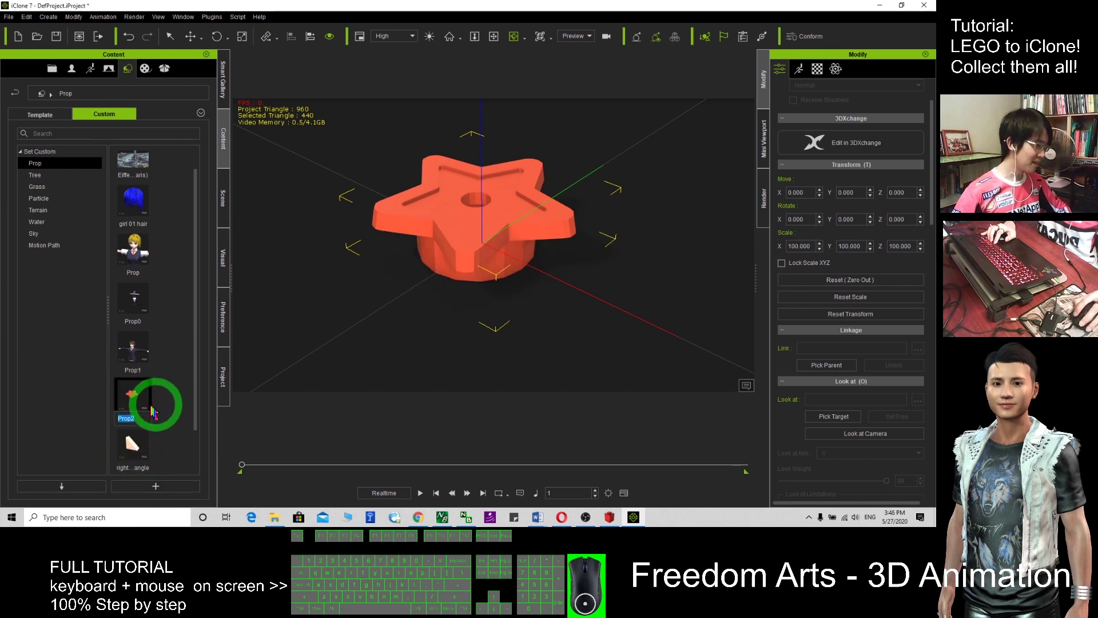
{"action": "left_click", "coordinate": [165, 389]}
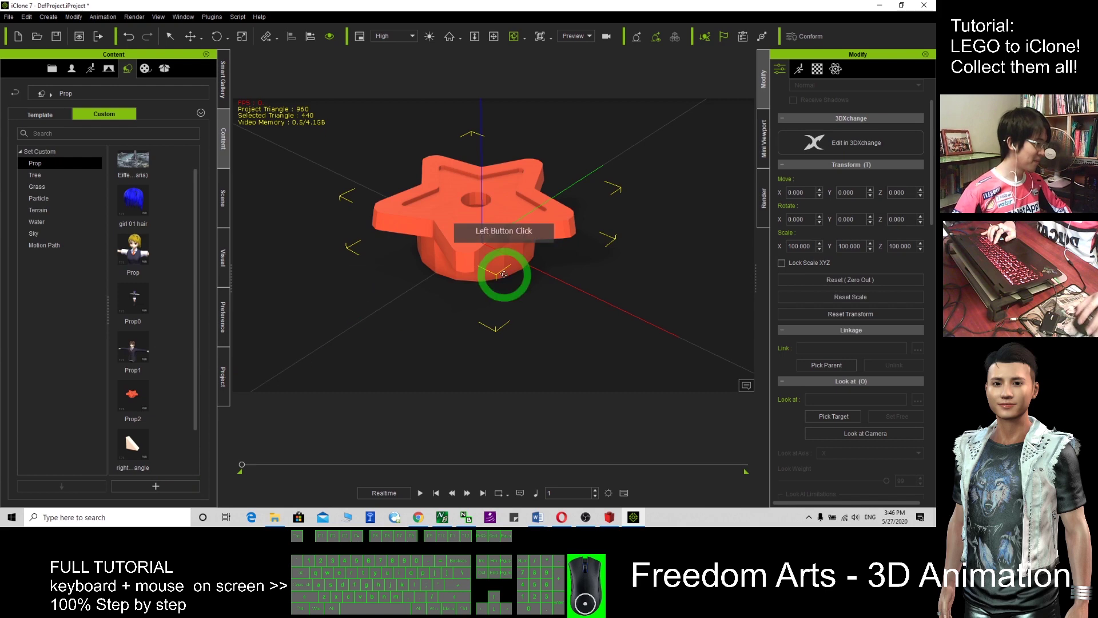
Use Find File on Prop2 to open its Props folder in File Explorer
{"action": "right_click", "coordinate": [134, 396]}
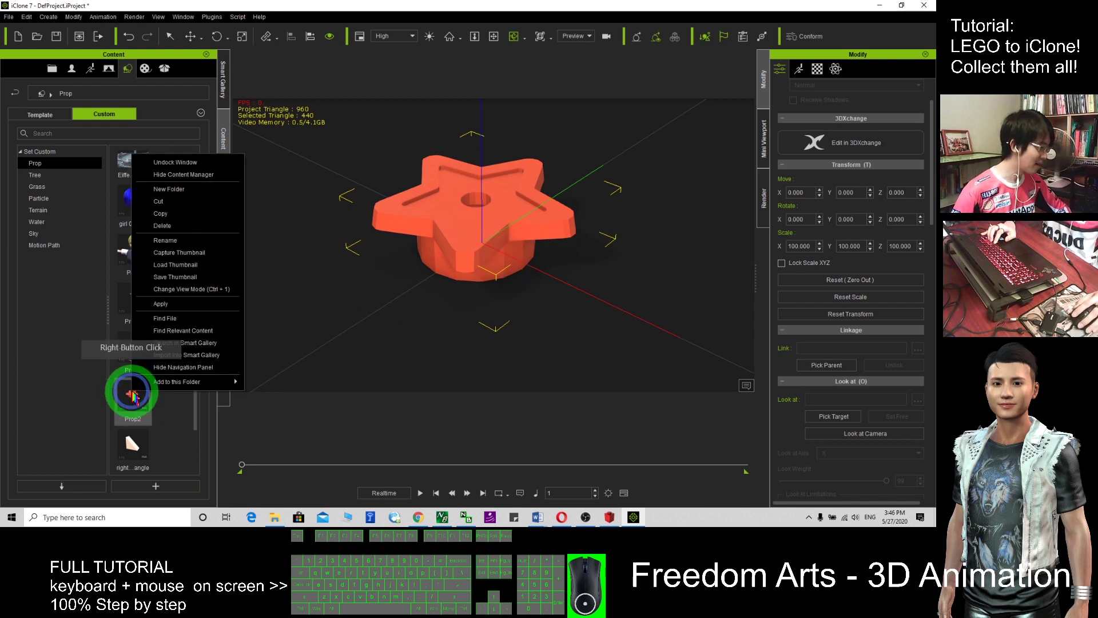
{"action": "left_click", "coordinate": [177, 322]}
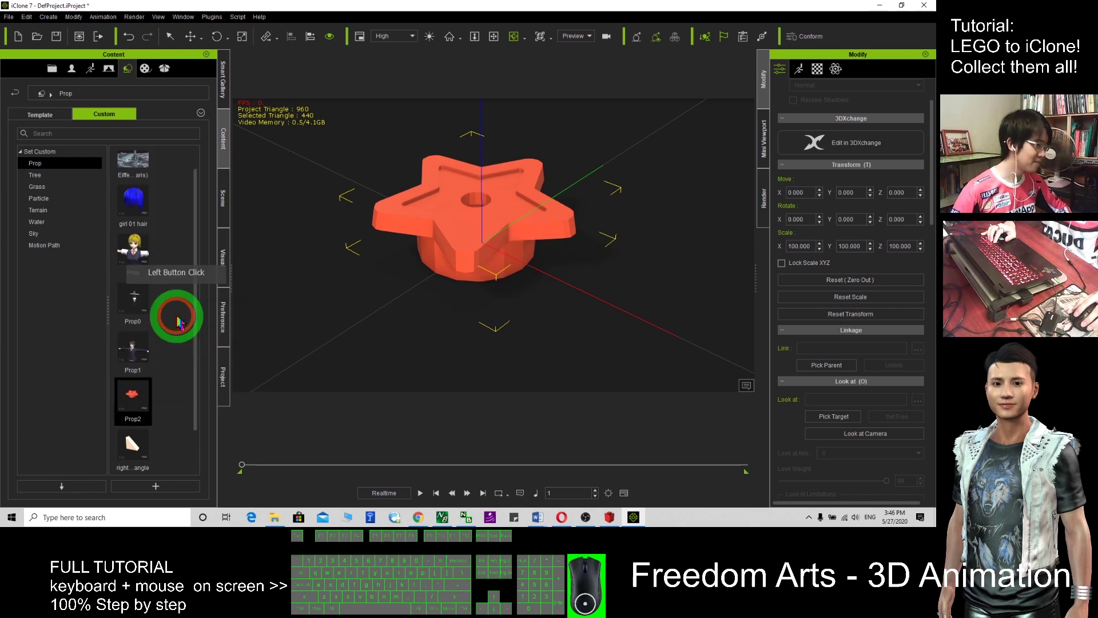
{"action": "left_click_drag", "start_coordinate": [497, 157], "coordinate": [421, 76]}
Switch the Props folder view to extra large icons
{"action": "right_click", "coordinate": [431, 255]}
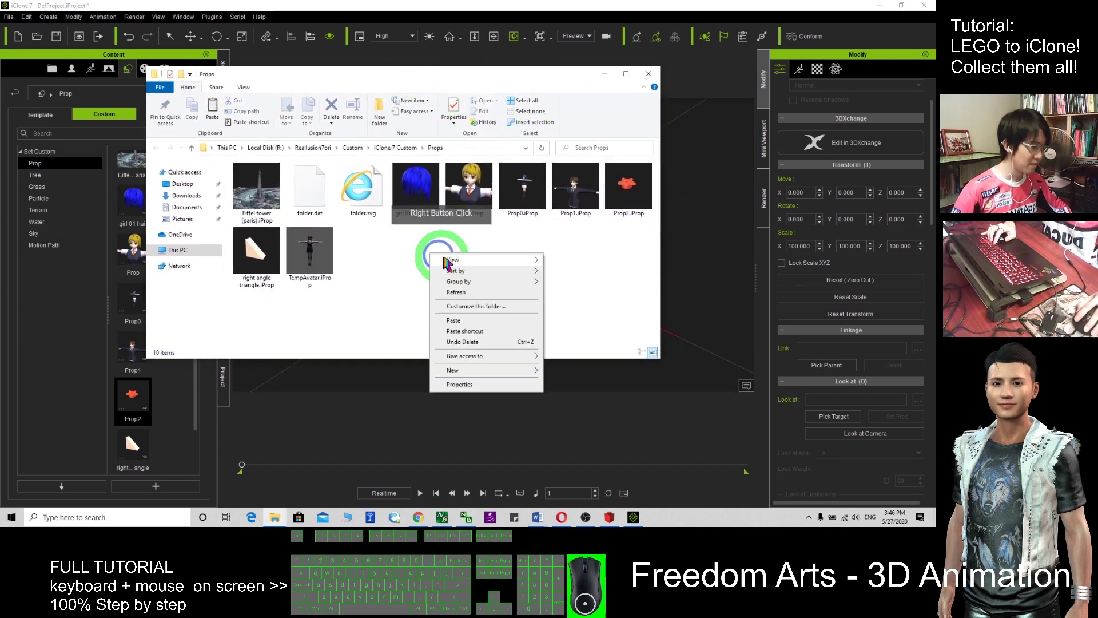
{"action": "mouse_move", "coordinate": [458, 260]}
{"action": "left_click", "coordinate": [578, 260]}
Select Prop2.iProp, the red star prop file, and reposition the folder window
{"action": "scroll", "coordinate": [484, 255], "scroll_direction": "down", "scroll_amount": 5}
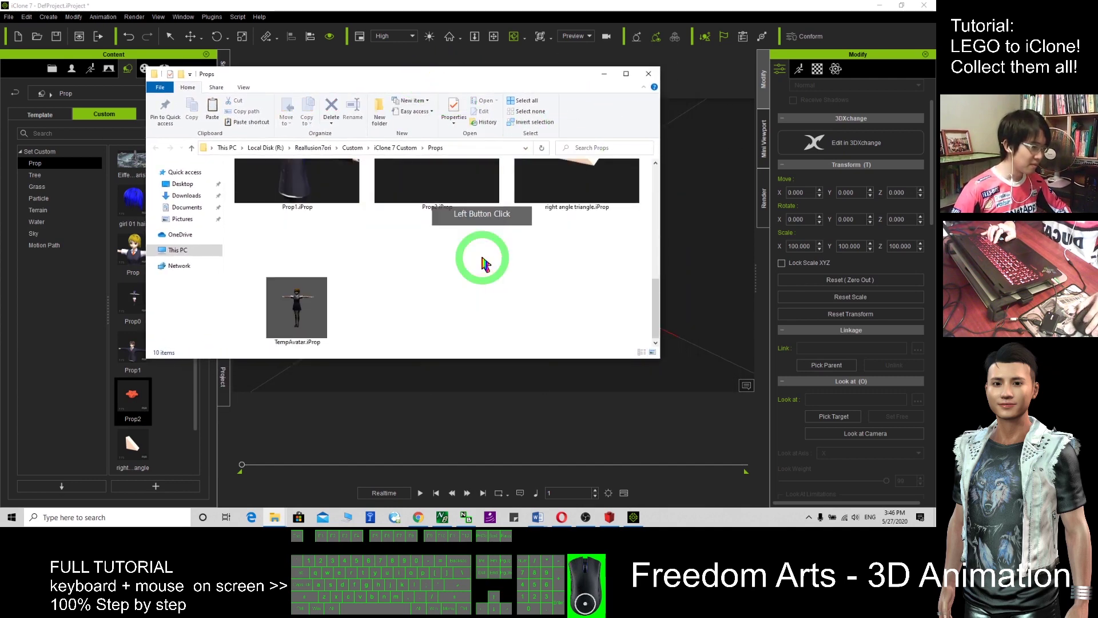
{"action": "scroll", "coordinate": [572, 286], "scroll_direction": "up", "scroll_amount": 3}
{"action": "left_click", "coordinate": [449, 233]}
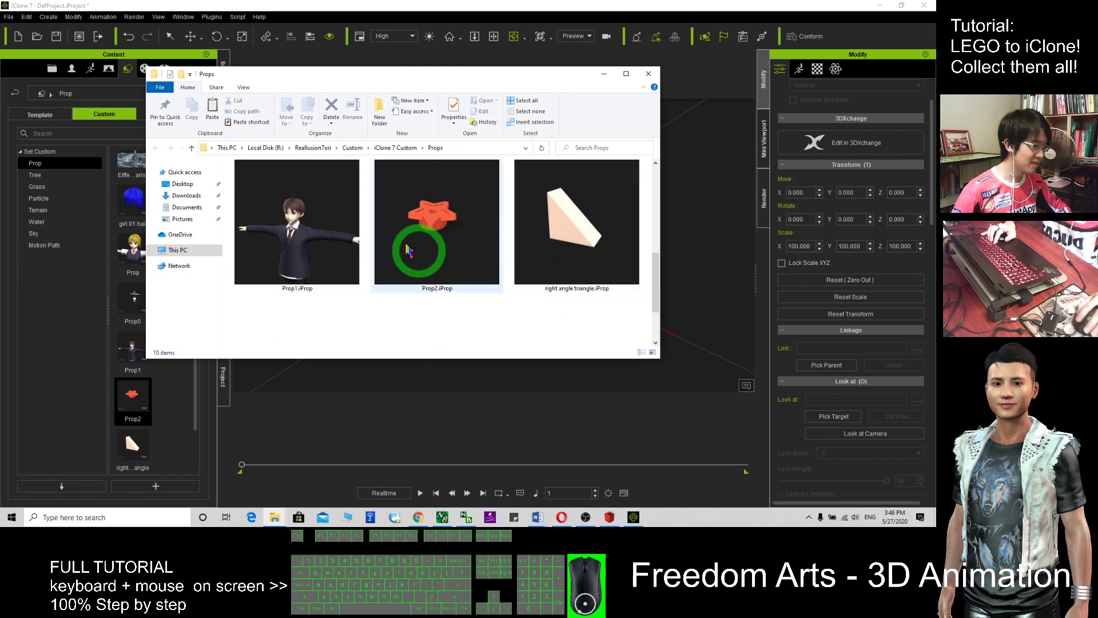
{"action": "left_click", "coordinate": [440, 246]}
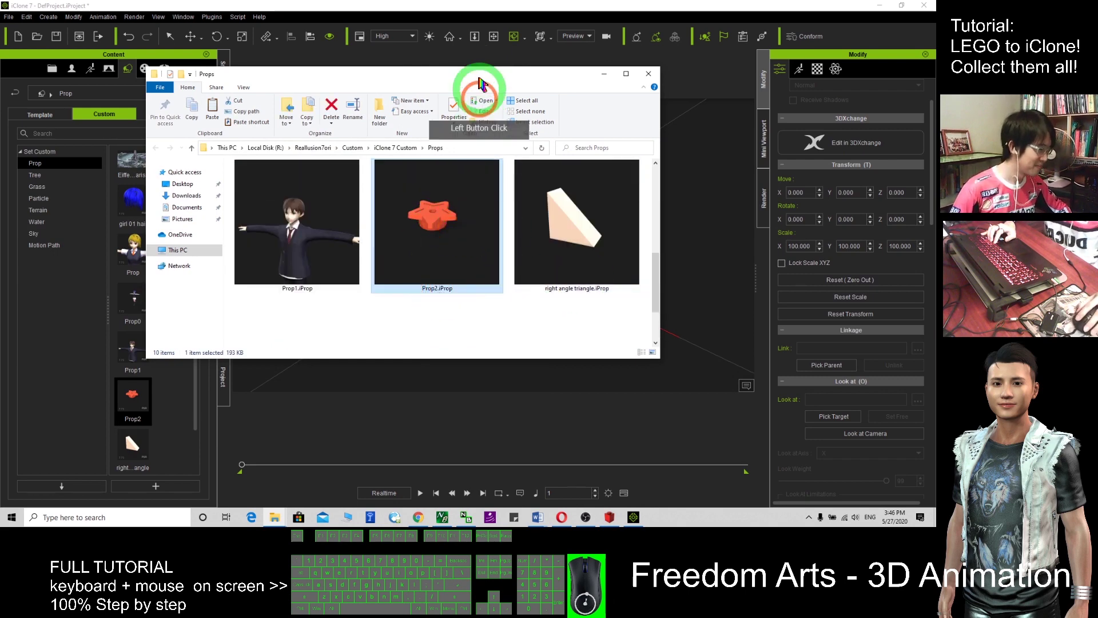
{"action": "left_click_drag", "start_coordinate": [483, 74], "coordinate": [513, 93]}
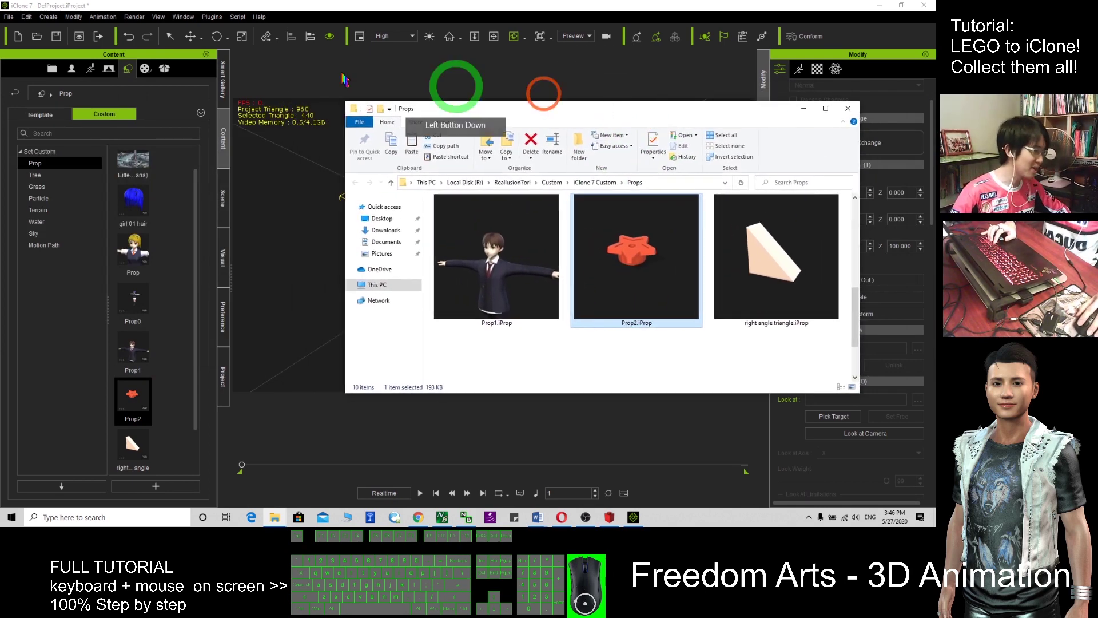
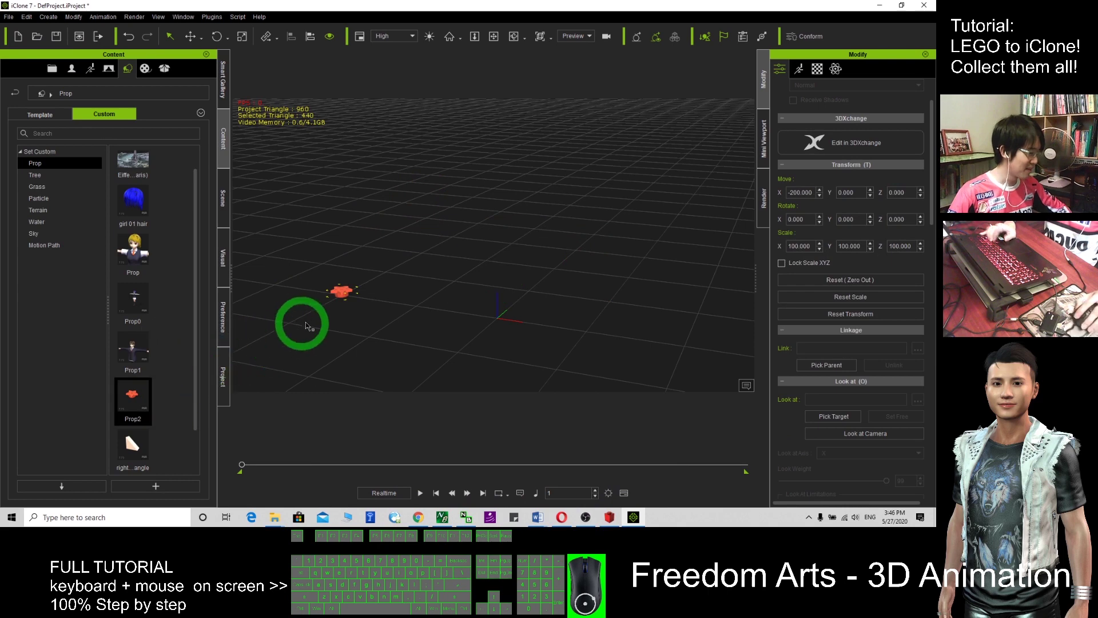
Enlarge the red star prop to about 328 scale and move it to X -75.295
{"action": "key", "text": "r"}
{"action": "left_click_drag", "start_coordinate": [348, 314], "coordinate": [383, 309]}
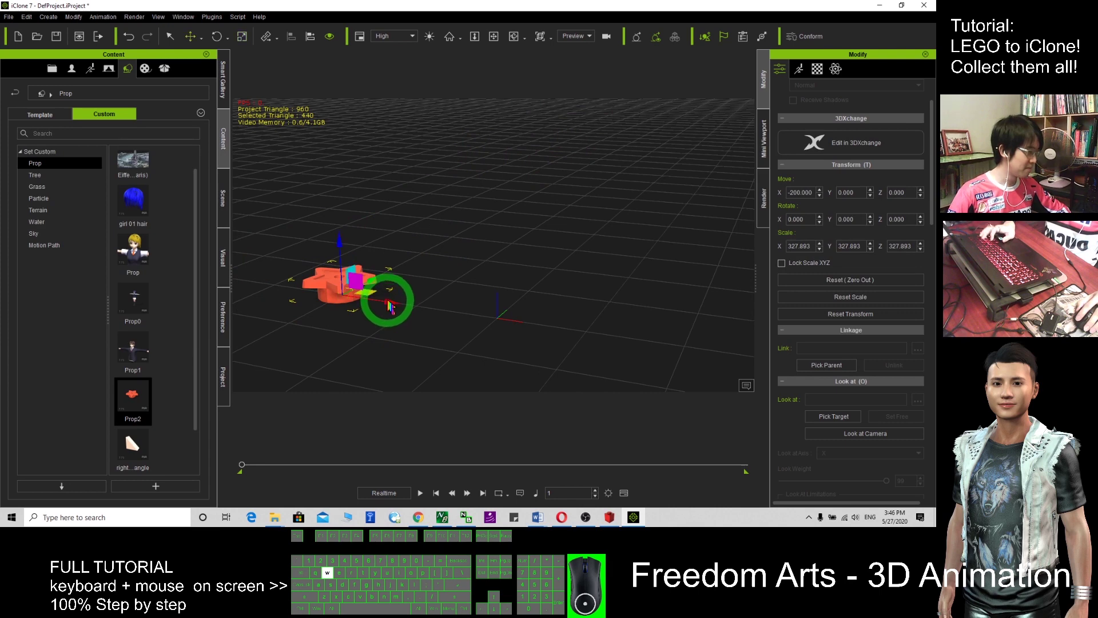
{"action": "left_click_drag", "start_coordinate": [391, 302], "coordinate": [498, 295]}
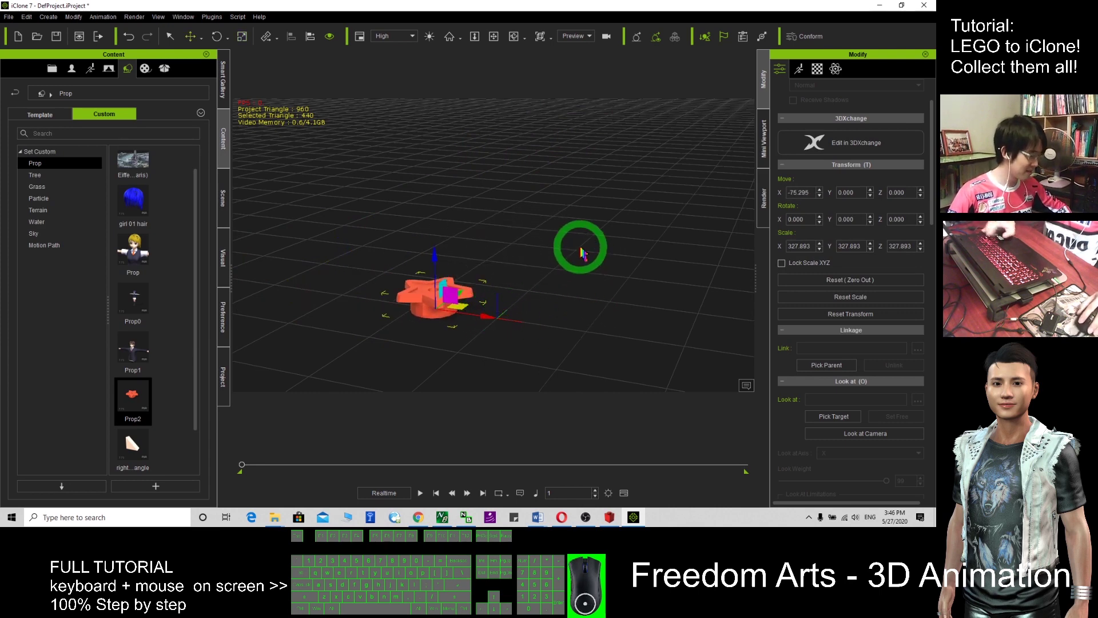
Stretch the star's X scale to 421.655, then switch over to LeoCAD
{"action": "left_click_drag", "start_coordinate": [566, 231], "coordinate": [593, 302]}
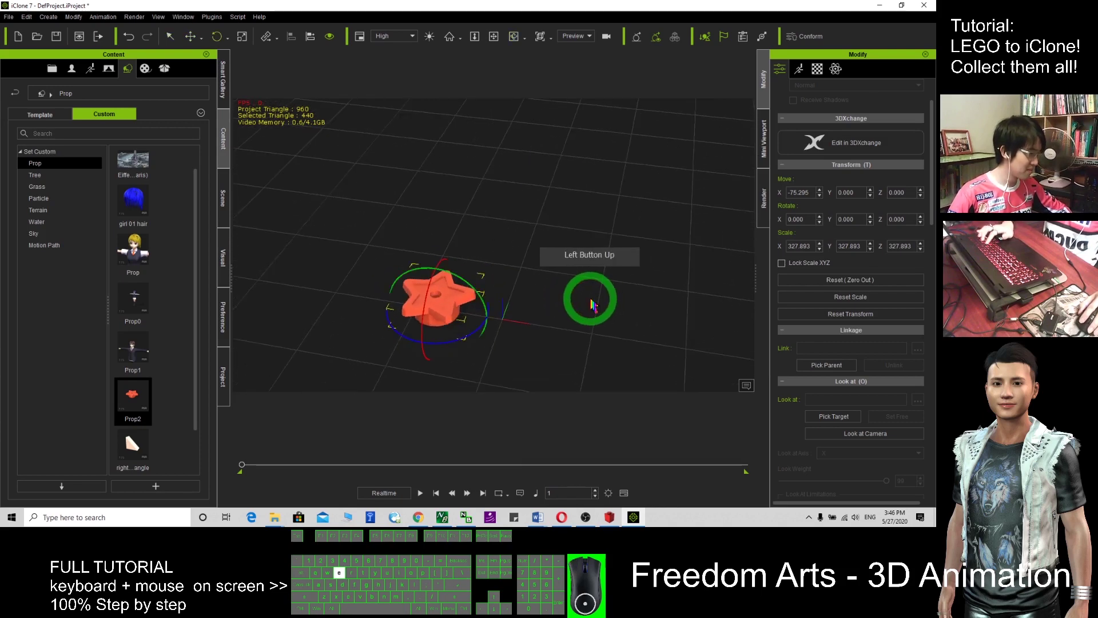
{"action": "key", "text": "w"}
{"action": "left_click_drag", "start_coordinate": [492, 318], "coordinate": [566, 200]}
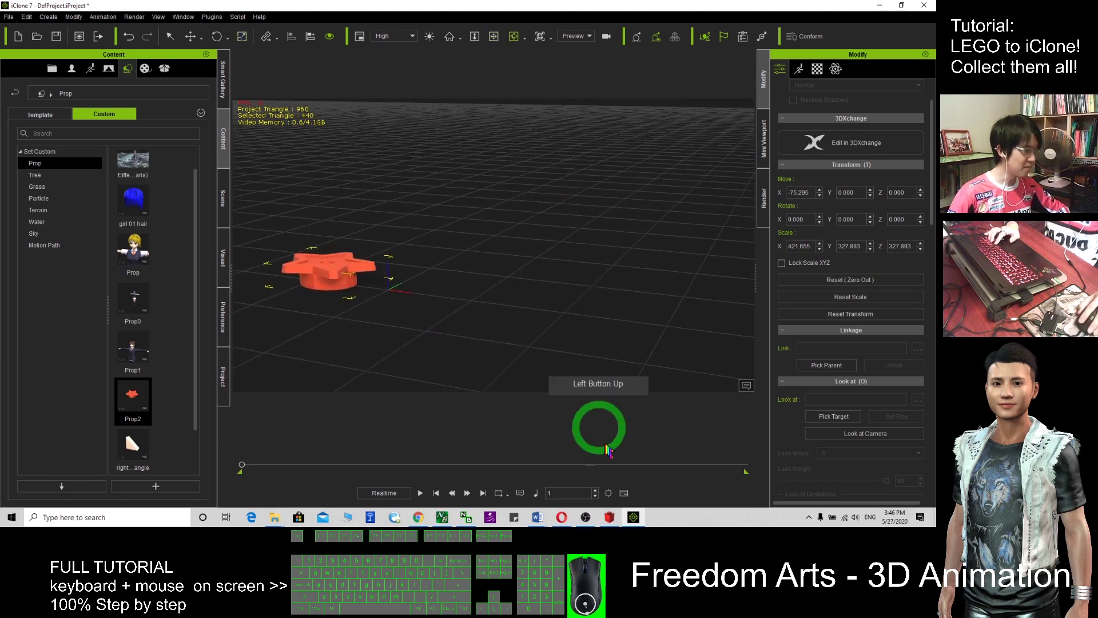
{"action": "left_click", "coordinate": [609, 516]}
Maximize LeoCAD and place a 2x2 Container crate part onto the grid
{"action": "left_click", "coordinate": [839, 45]}
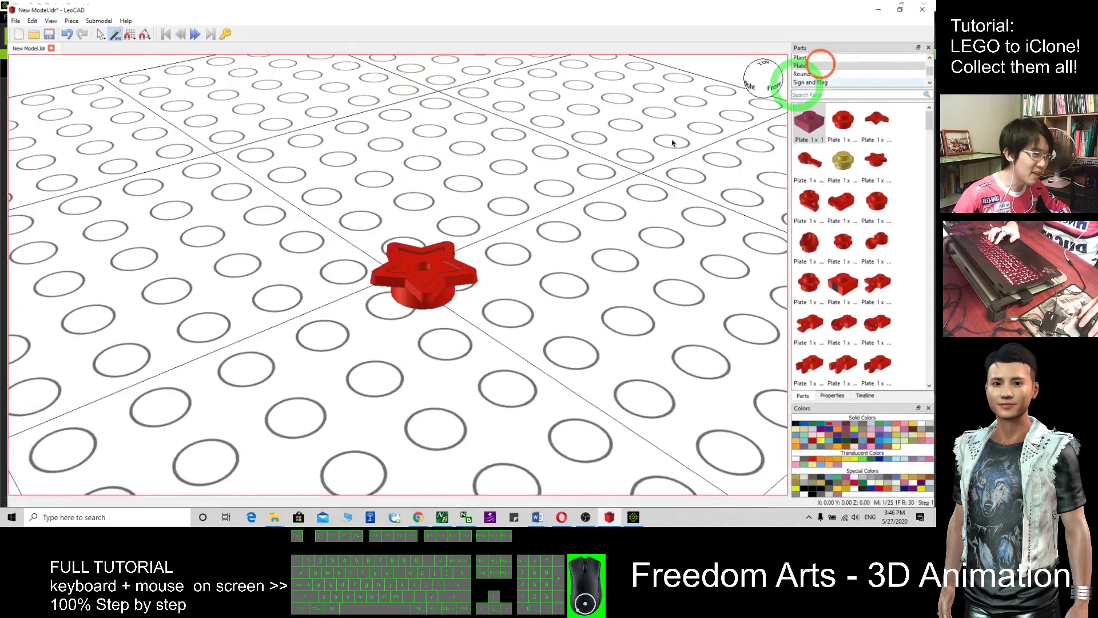
{"action": "left_click", "coordinate": [820, 267]}
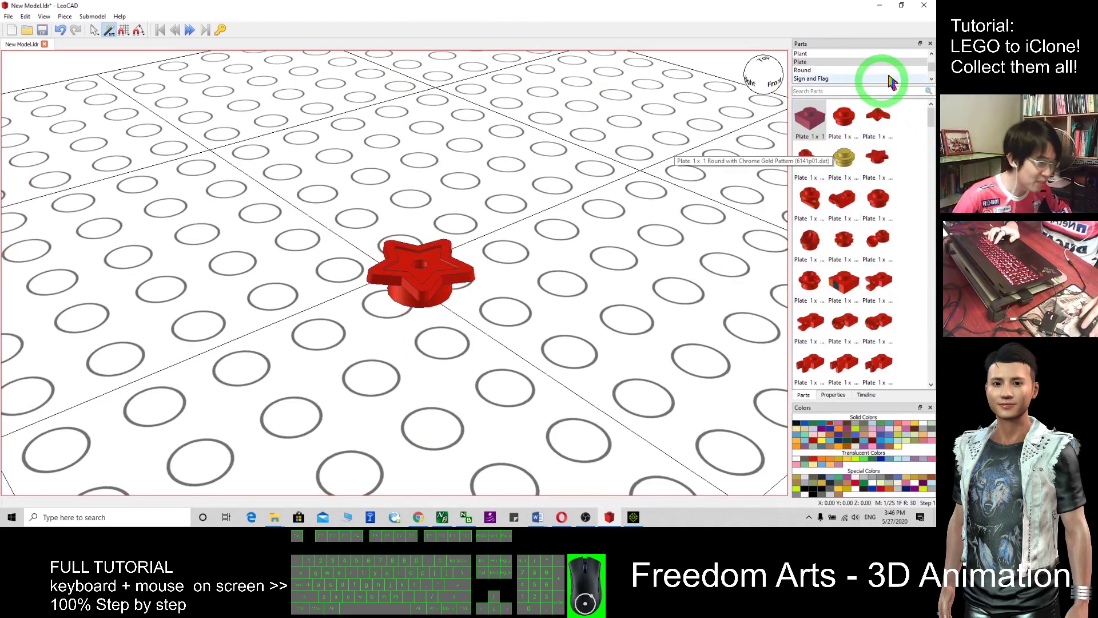
{"action": "left_click", "coordinate": [852, 69]}
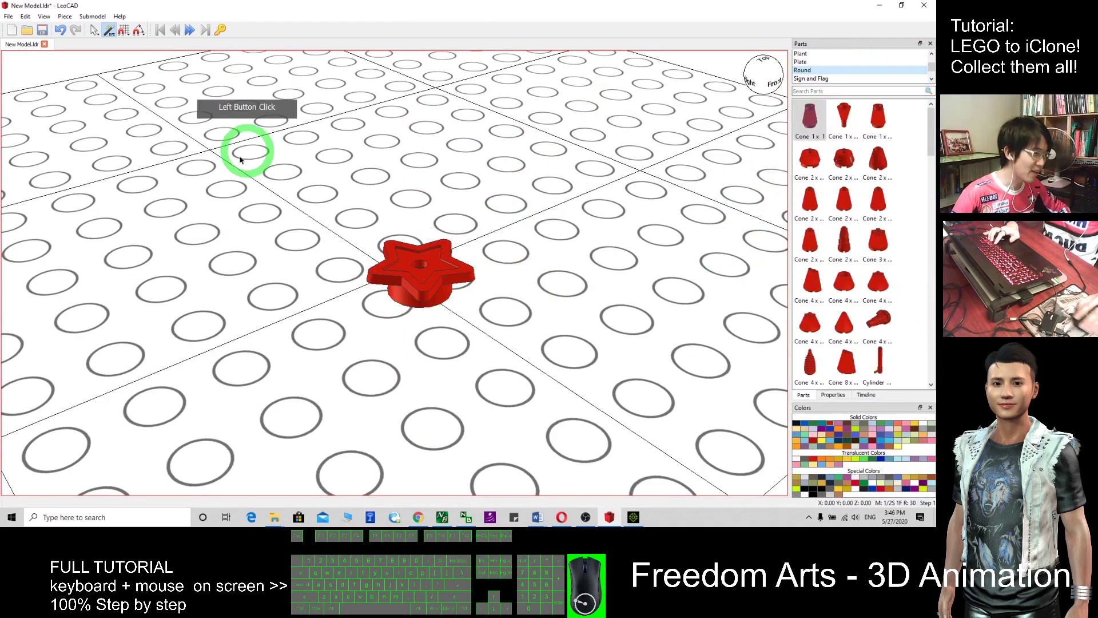
{"action": "scroll", "coordinate": [504, 279], "scroll_direction": "down", "scroll_amount": 5}
{"action": "left_click", "coordinate": [334, 358]}
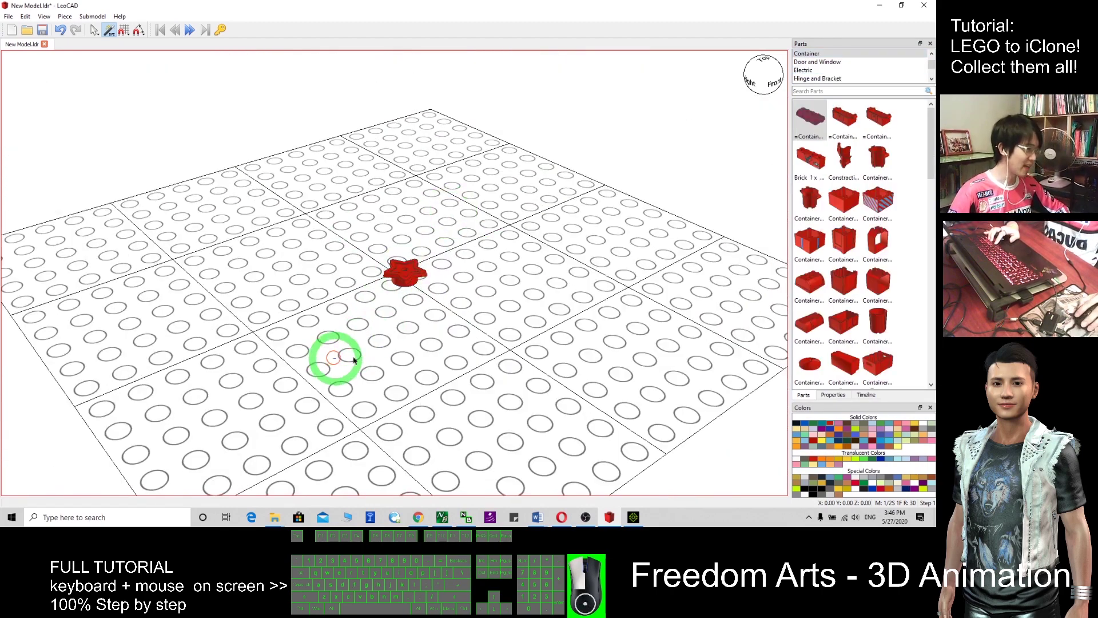
{"action": "right_click_drag", "start_coordinate": [290, 336], "coordinate": [372, 304]}
{"action": "left_click_drag", "start_coordinate": [845, 201], "coordinate": [471, 277]}
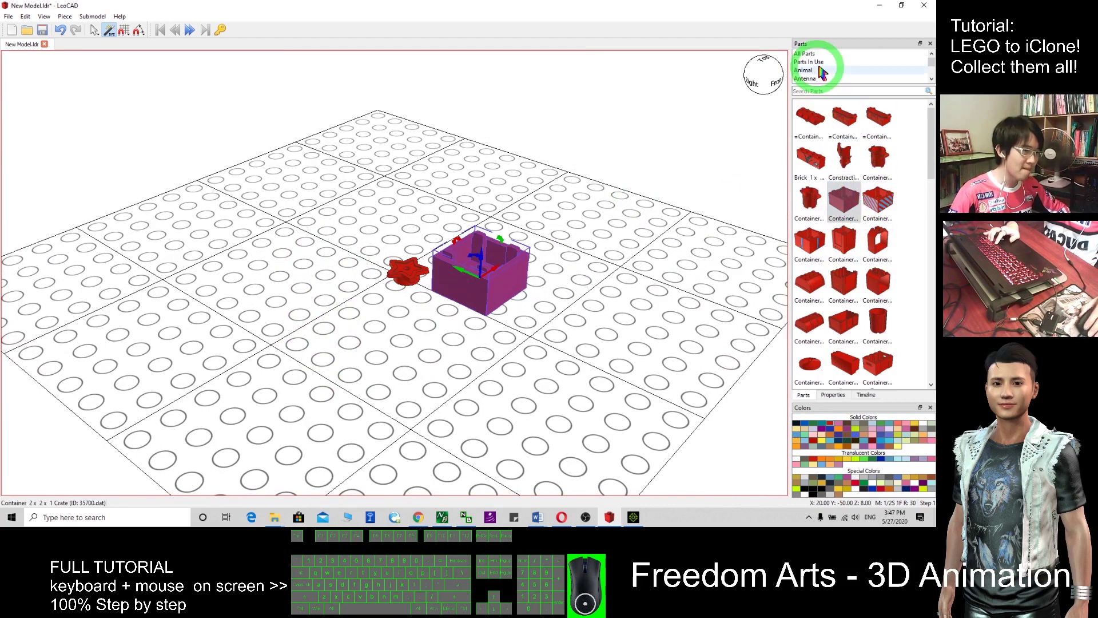
Add an 8x16 baseplate to the grid and enlarge the parts category list
{"action": "left_click", "coordinate": [818, 61]}
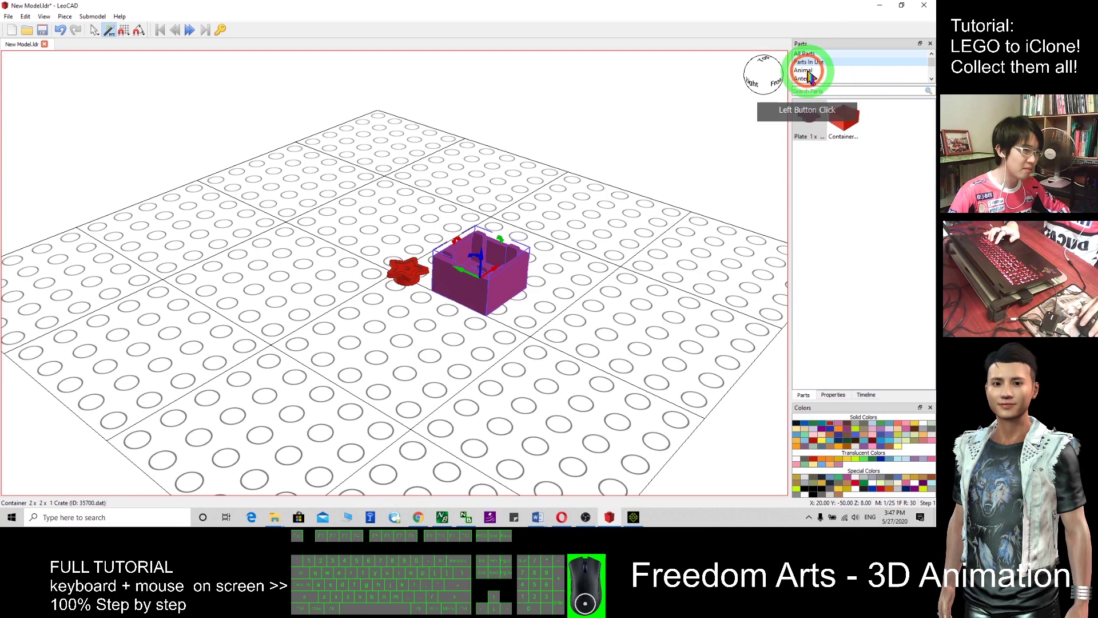
{"action": "scroll", "coordinate": [808, 71], "scroll_direction": "down", "scroll_amount": 1}
{"action": "left_click", "coordinate": [807, 72]}
{"action": "left_click_drag", "start_coordinate": [845, 118], "coordinate": [347, 175]}
{"action": "mouse_move", "coordinate": [929, 118]}
{"action": "left_mouse_down"}
{"action": "mouse_move", "coordinate": [928, 172]}
{"action": "mouse_move", "coordinate": [925, 118]}
{"action": "left_mouse_up"}
{"action": "left_click_drag", "start_coordinate": [931, 65], "coordinate": [931, 58]}
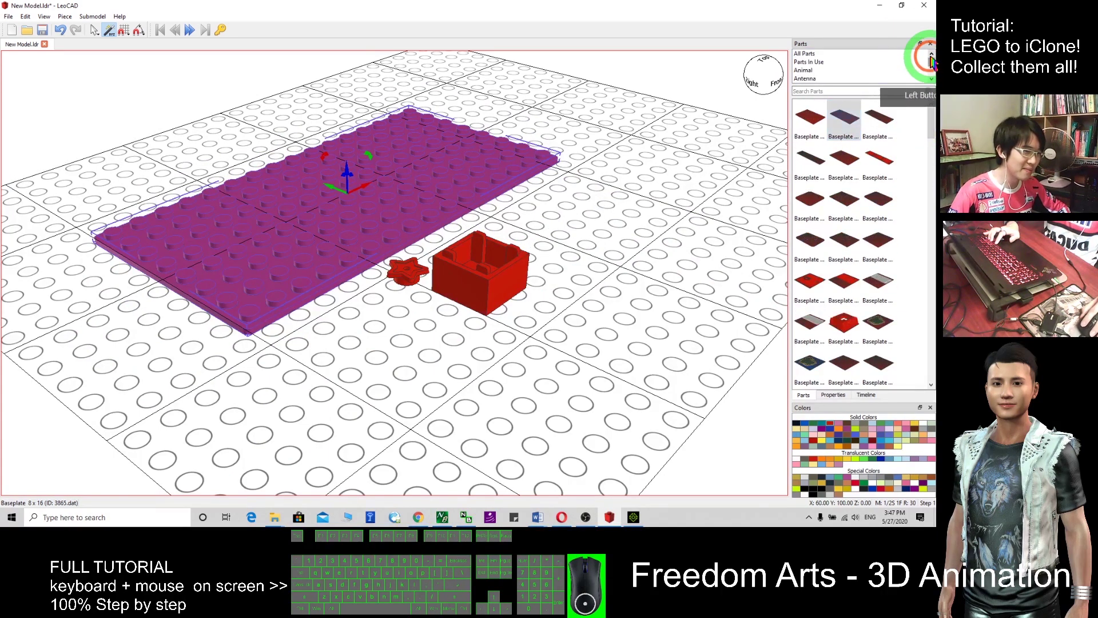
{"action": "left_click", "coordinate": [810, 71]}
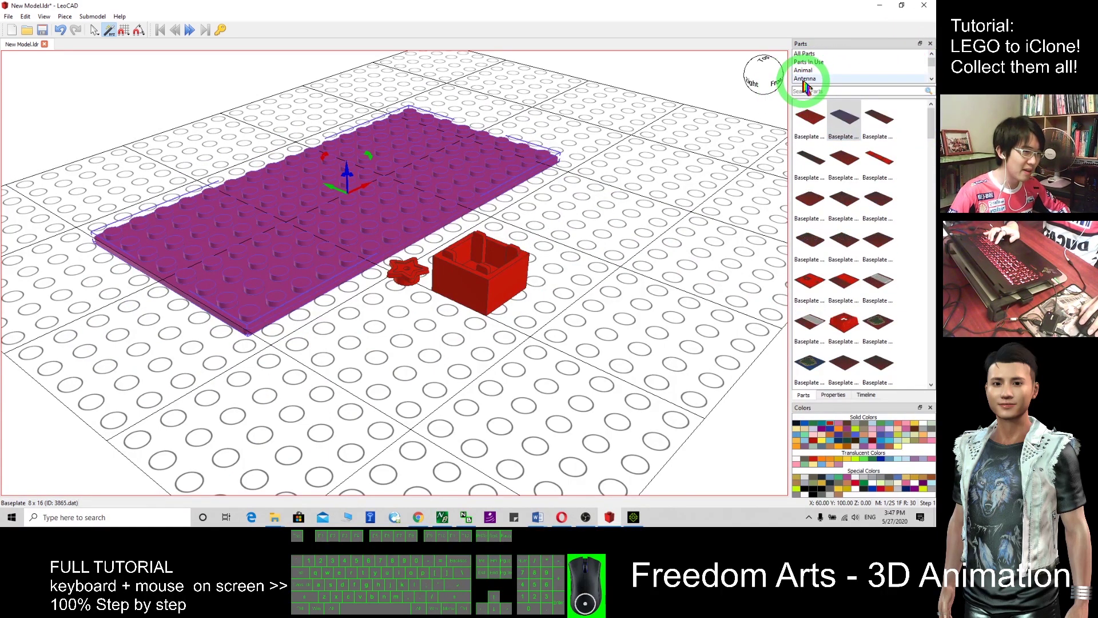
{"action": "left_click_drag", "start_coordinate": [802, 86], "coordinate": [283, 246]}
Add a 1x1 brick and a purple 1x3 brick onto the red baseplate
{"action": "left_click", "coordinate": [804, 95]}
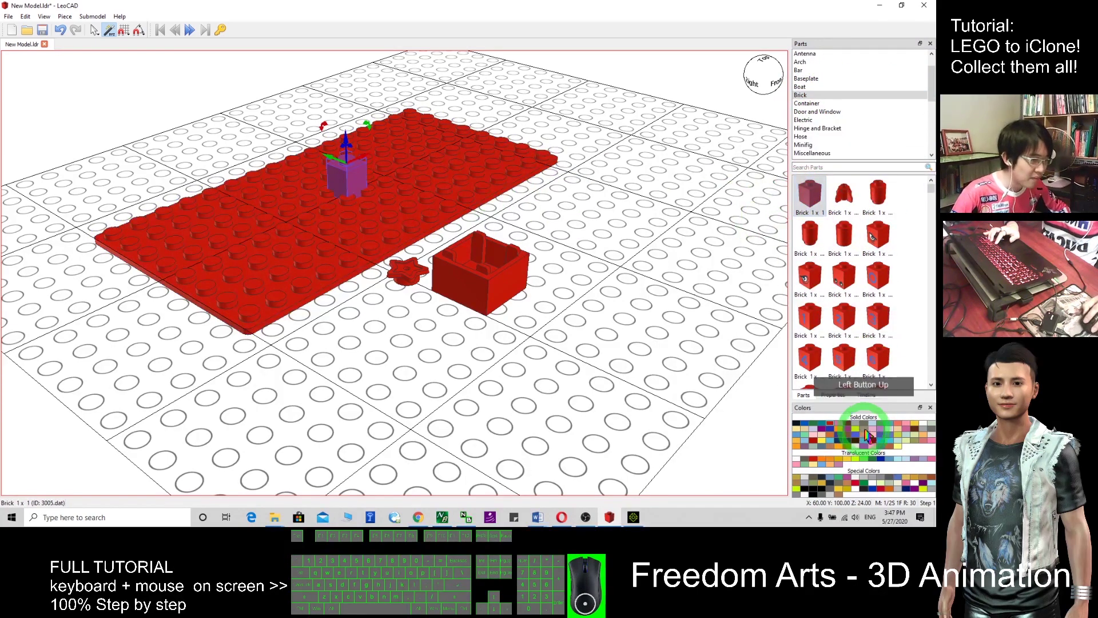
{"action": "left_click", "coordinate": [882, 422]}
{"action": "left_click", "coordinate": [847, 440]}
{"action": "left_click", "coordinate": [822, 429]}
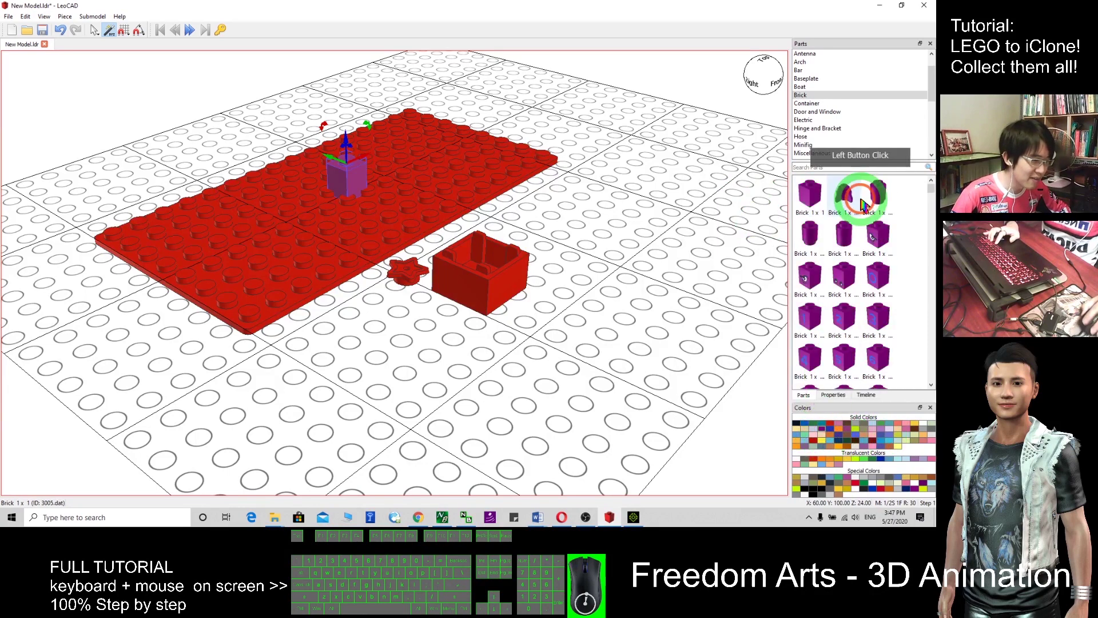
{"action": "scroll", "coordinate": [890, 240], "scroll_direction": "down", "scroll_amount": 3}
{"action": "scroll", "coordinate": [858, 201], "scroll_direction": "down", "scroll_amount": 2}
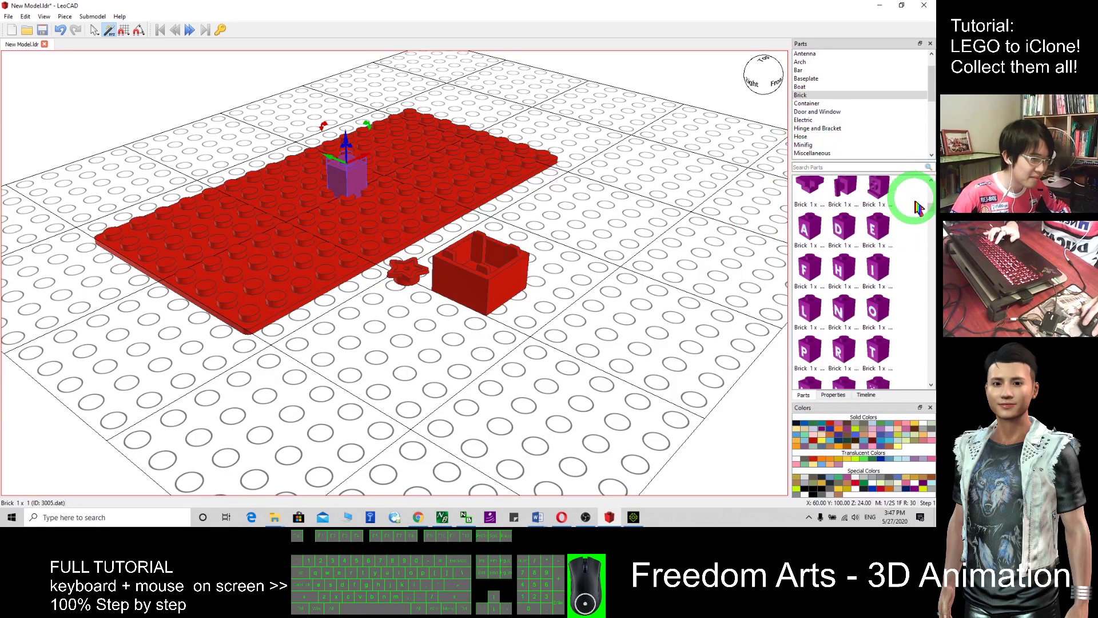
{"action": "left_click_drag", "start_coordinate": [930, 211], "coordinate": [934, 249]}
{"action": "left_click_drag", "start_coordinate": [884, 277], "coordinate": [389, 171]}
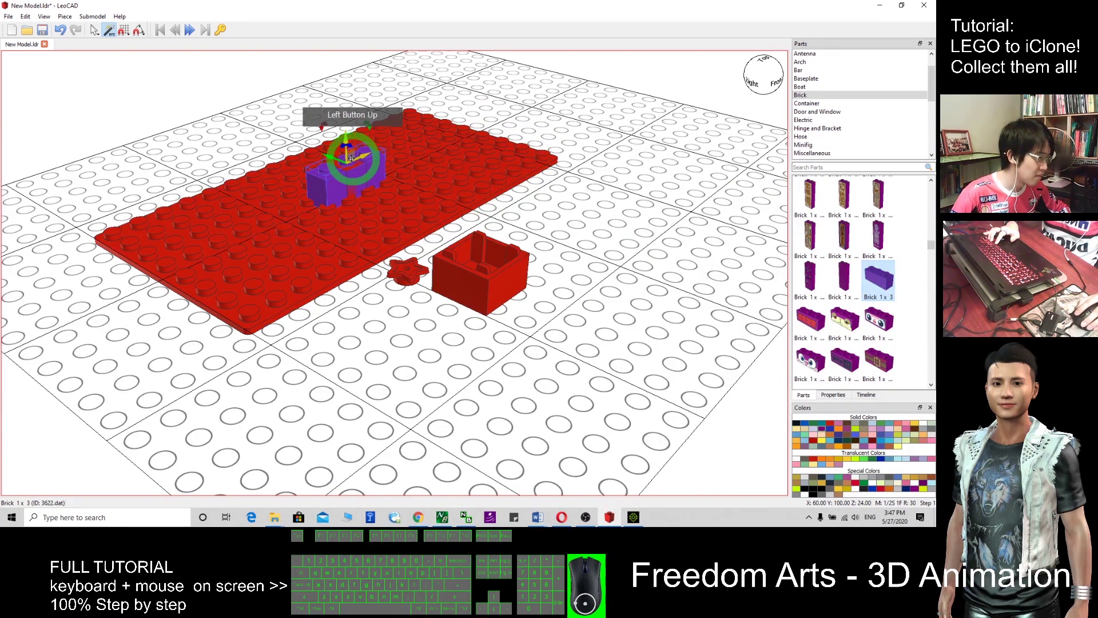
{"action": "left_click_drag", "start_coordinate": [327, 155], "coordinate": [307, 203]}
Place a blue Hose part beside the crate and restore LeoCAD to a smaller window
{"action": "left_click", "coordinate": [297, 199]}
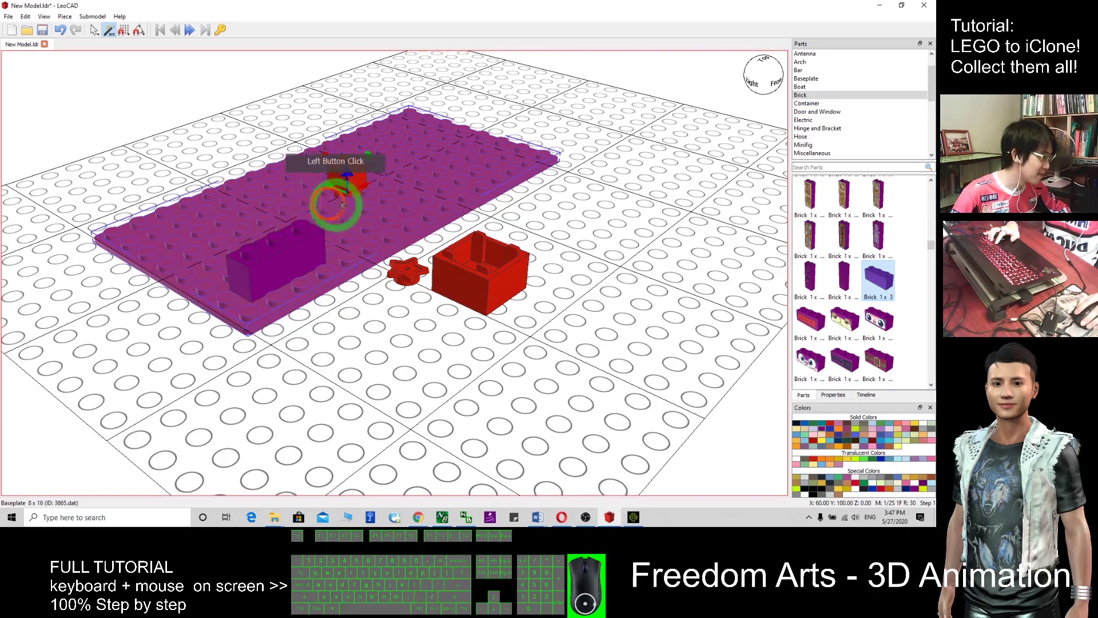
{"action": "left_click", "coordinate": [290, 247]}
{"action": "left_click", "coordinate": [460, 275]}
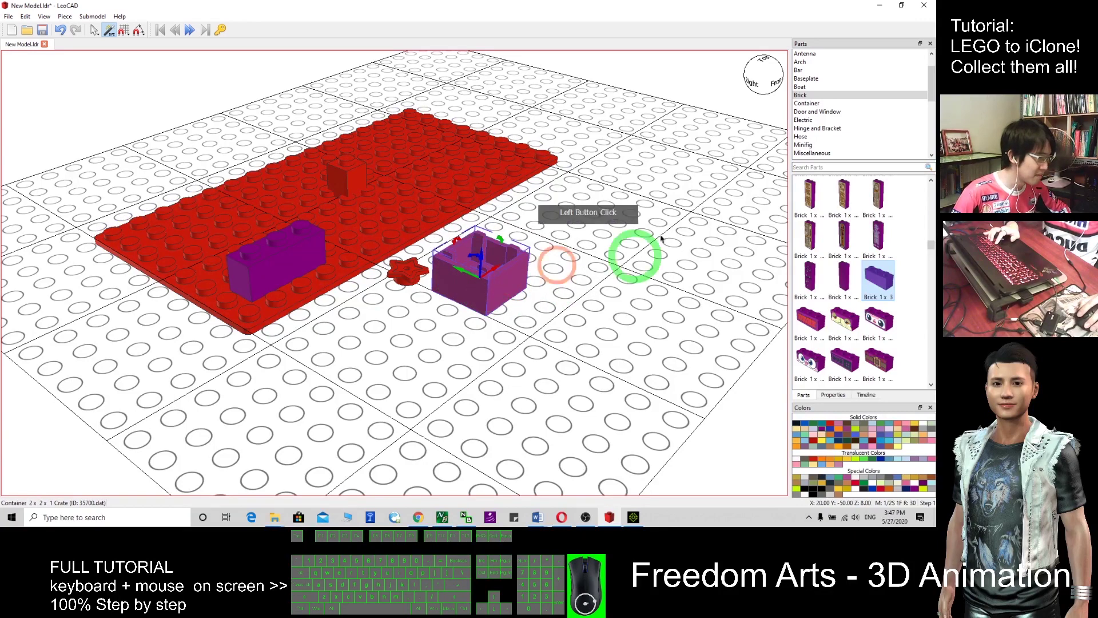
{"action": "scroll", "coordinate": [878, 275], "scroll_direction": "down", "scroll_amount": 3}
{"action": "left_click", "coordinate": [801, 136]}
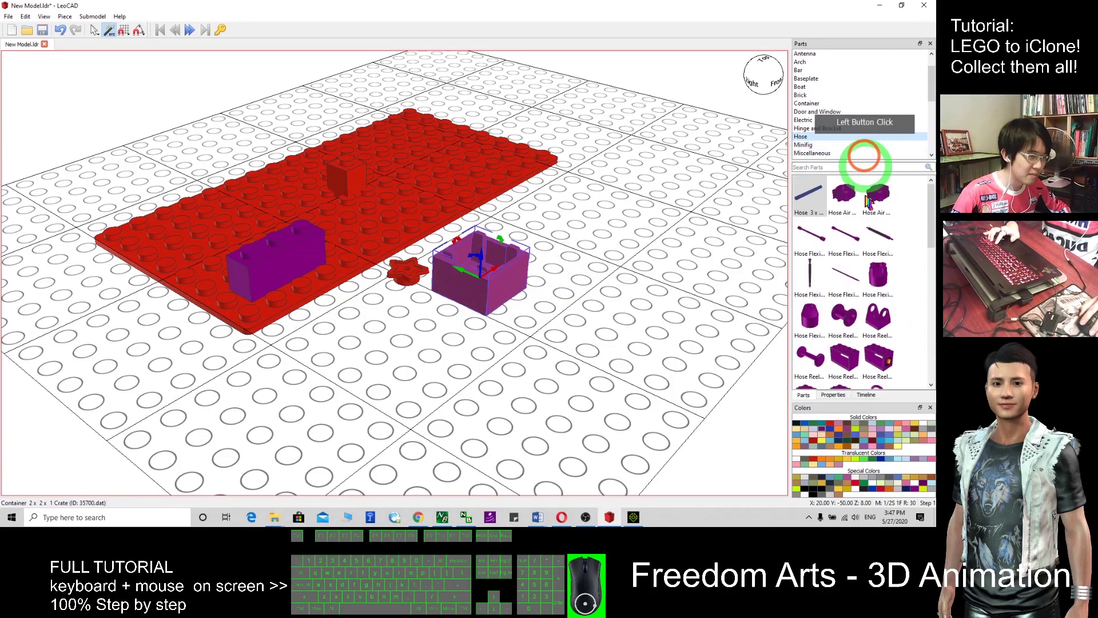
{"action": "left_click", "coordinate": [853, 436]}
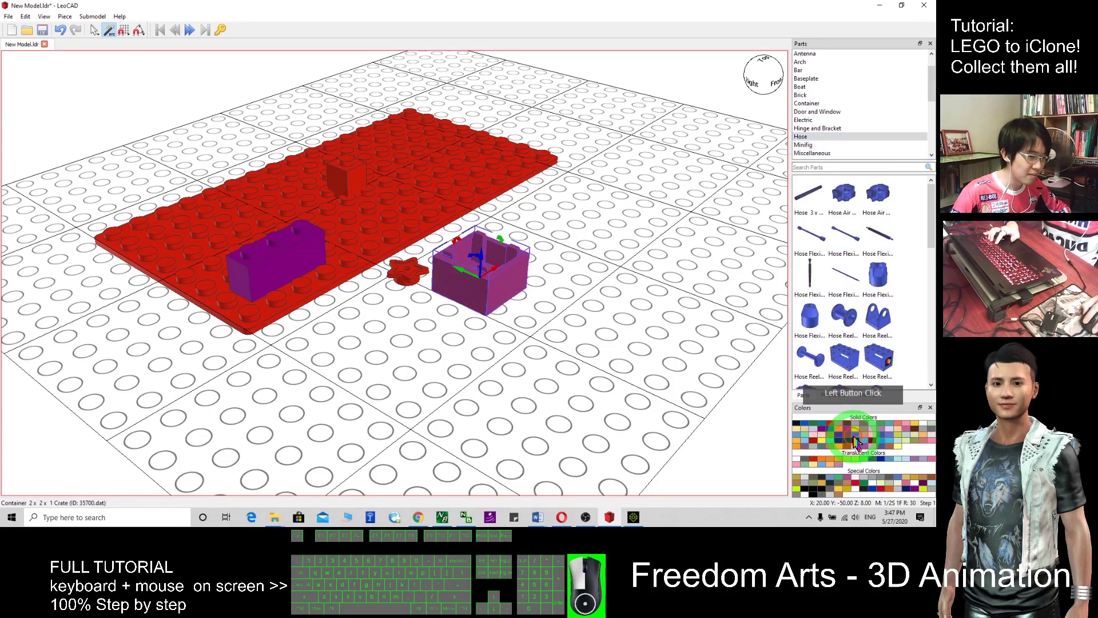
{"action": "left_click_drag", "start_coordinate": [878, 278], "coordinate": [520, 223]}
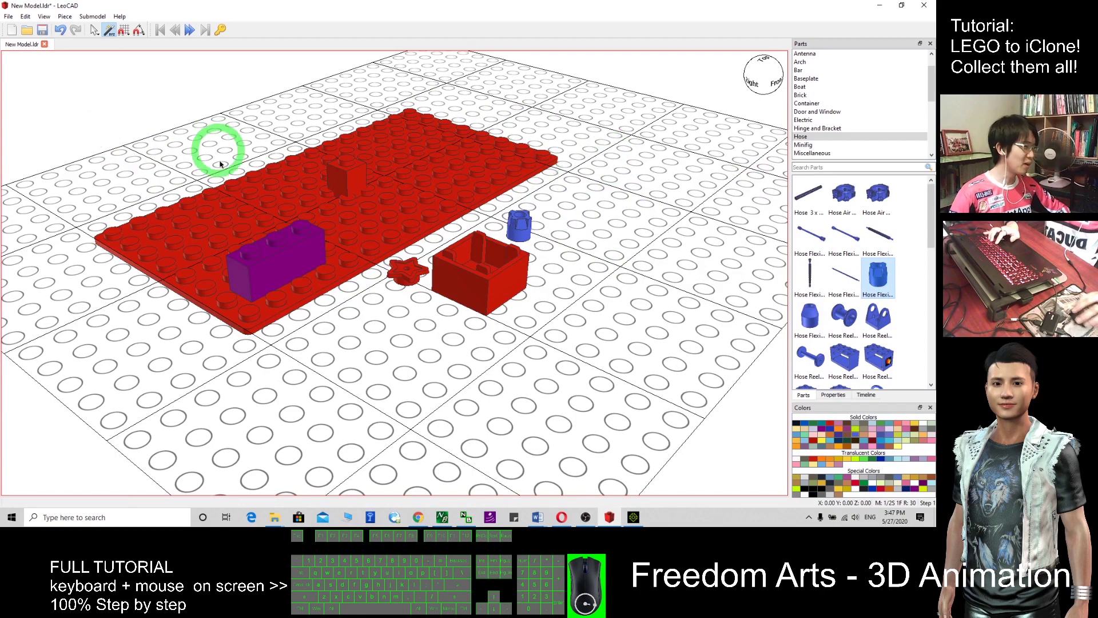
{"action": "right_click_drag", "start_coordinate": [213, 399], "coordinate": [115, 221]}
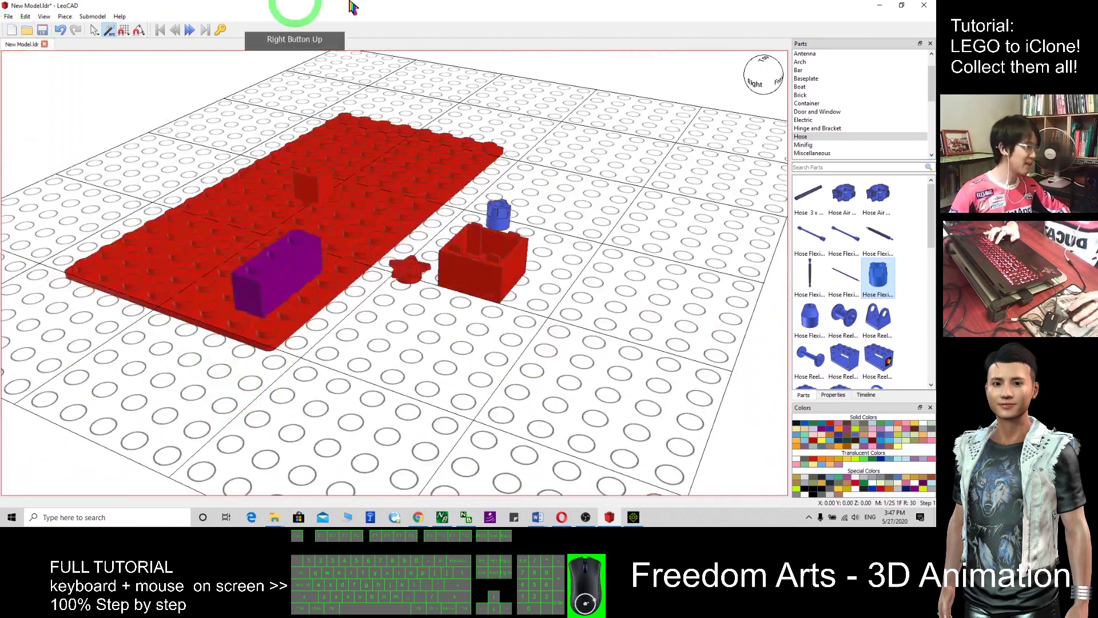
{"action": "left_click_drag", "start_coordinate": [294, 6], "coordinate": [513, 32]}
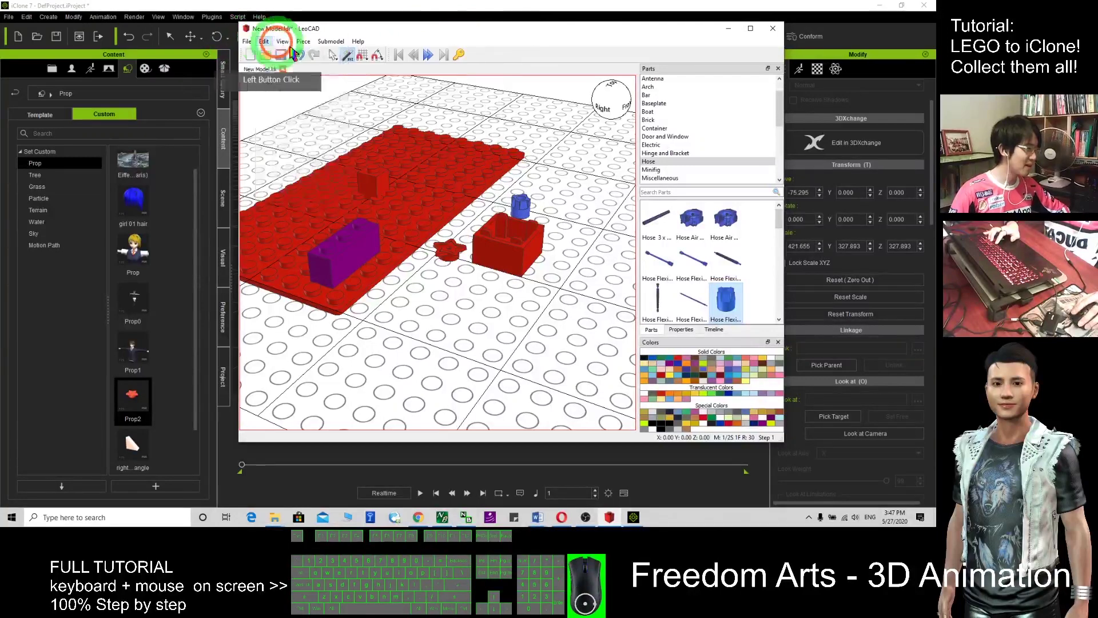
Export the model as Wavefront OBJ to the Desktop as New Model.obj, then minimize LeoCAD
{"action": "left_click", "coordinate": [247, 41]}
{"action": "mouse_move", "coordinate": [282, 136]}
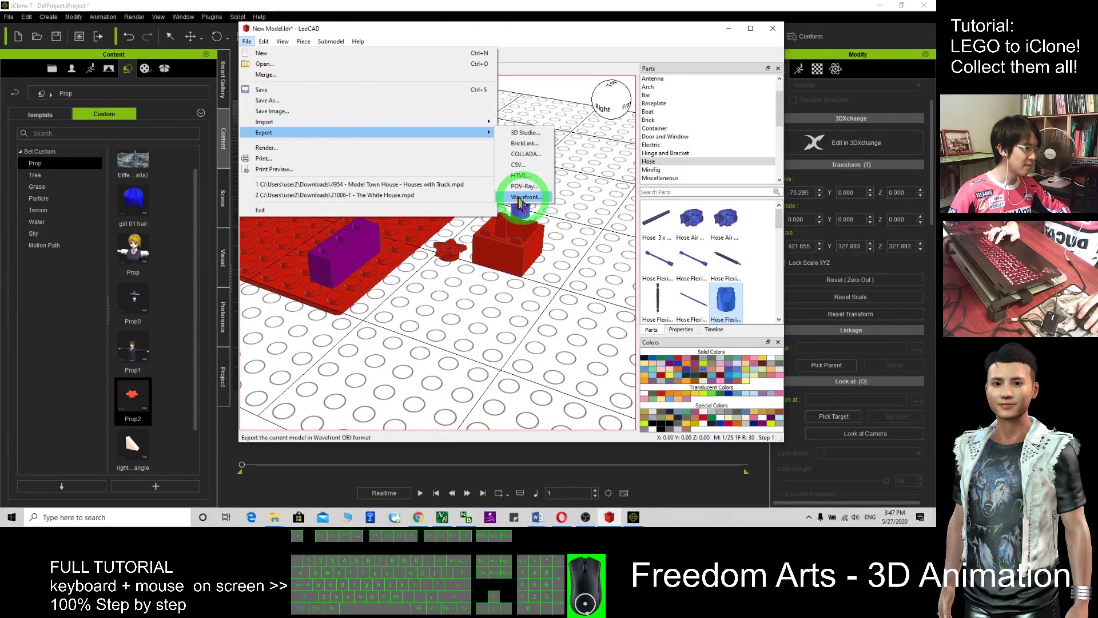
{"action": "left_click", "coordinate": [522, 197]}
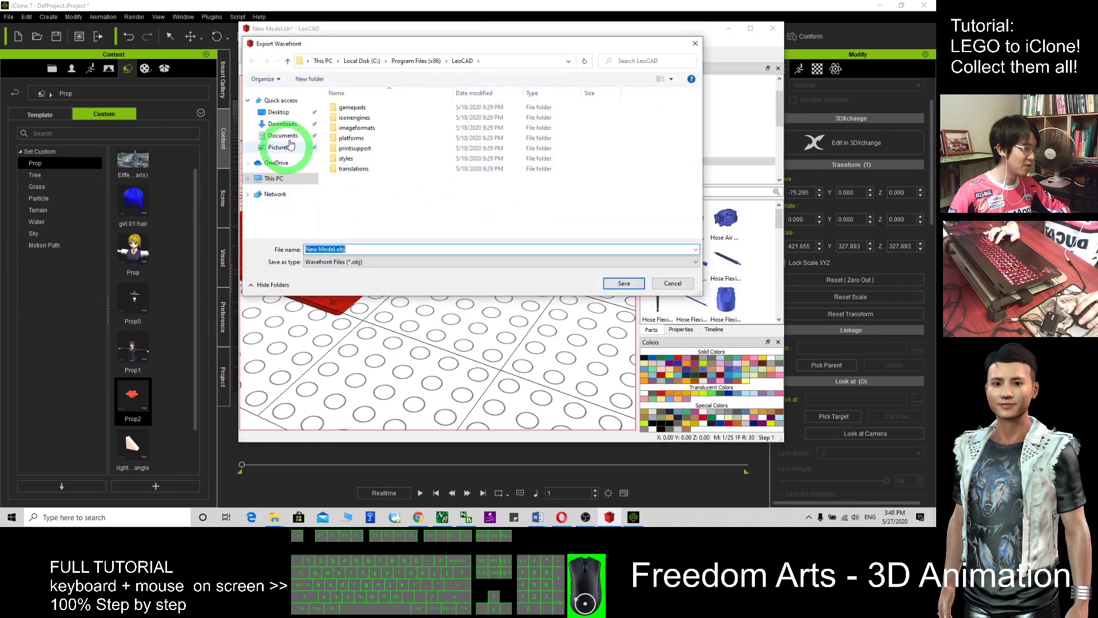
{"action": "left_click", "coordinate": [279, 113]}
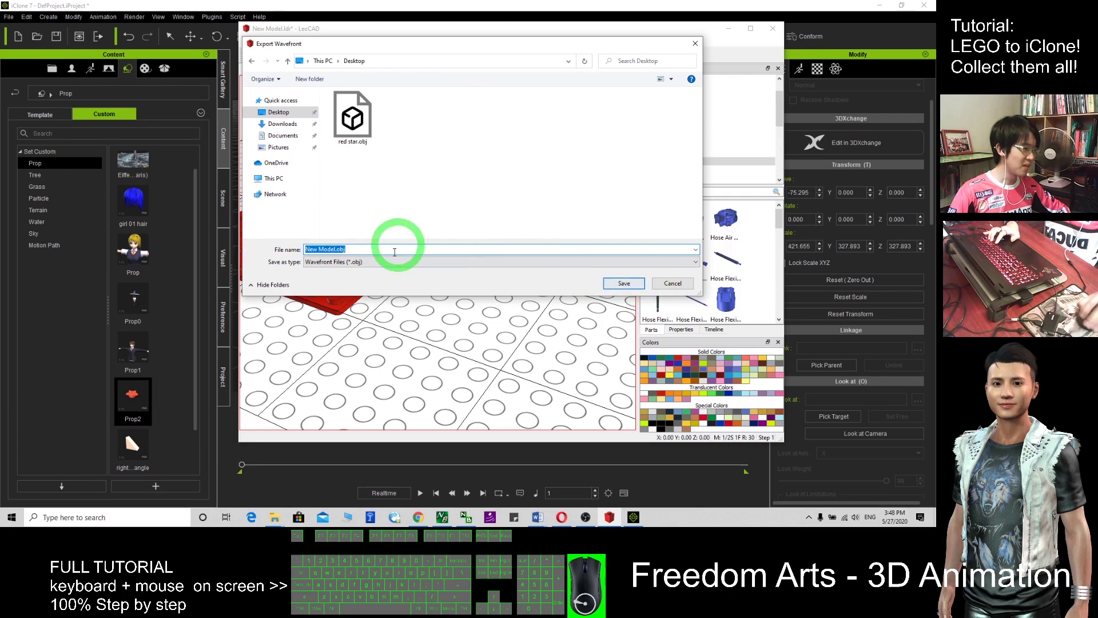
{"action": "left_click", "coordinate": [619, 284]}
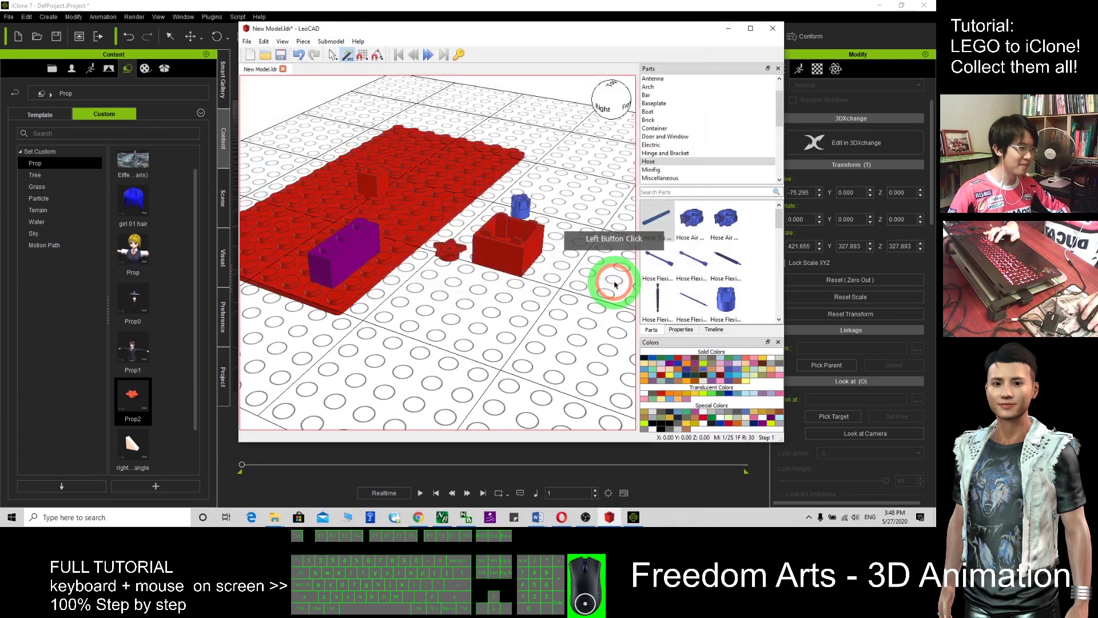
{"action": "left_click", "coordinate": [753, 31]}
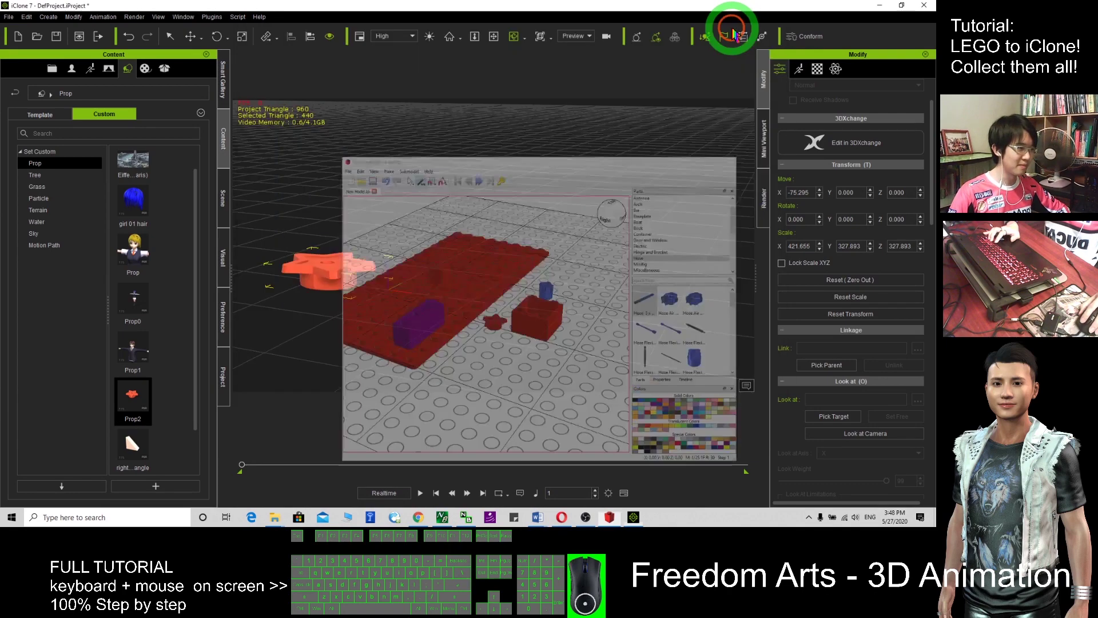
Drag New Model.obj into the iClone scene without sub-props, then maximize iClone
{"action": "left_click_drag", "start_coordinate": [559, 6], "coordinate": [538, 22]}
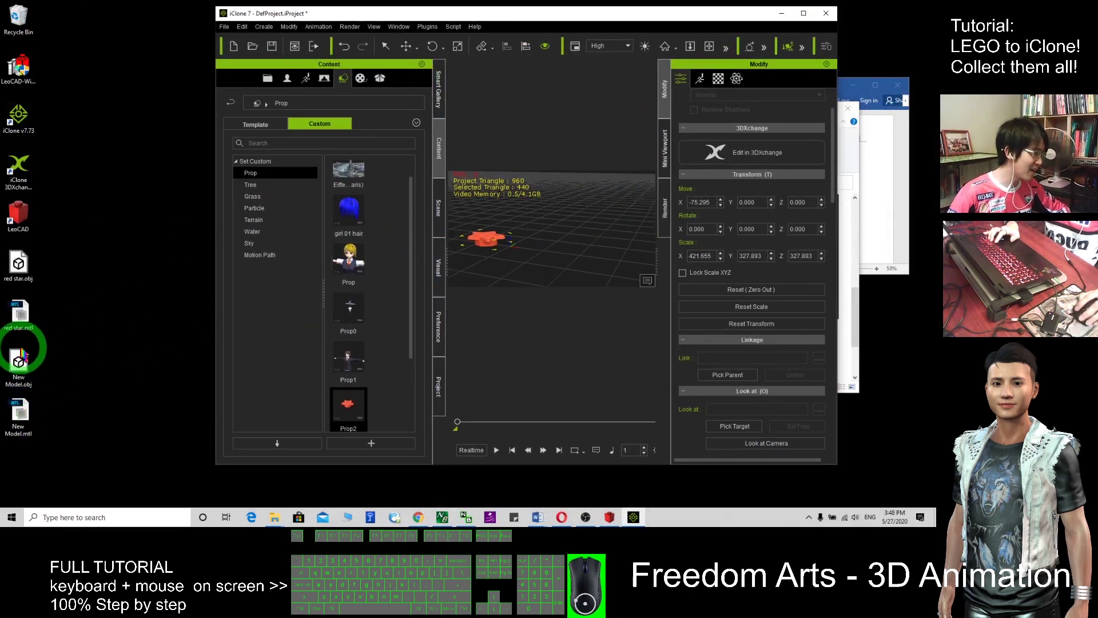
{"action": "left_click_drag", "start_coordinate": [18, 361], "coordinate": [592, 252]}
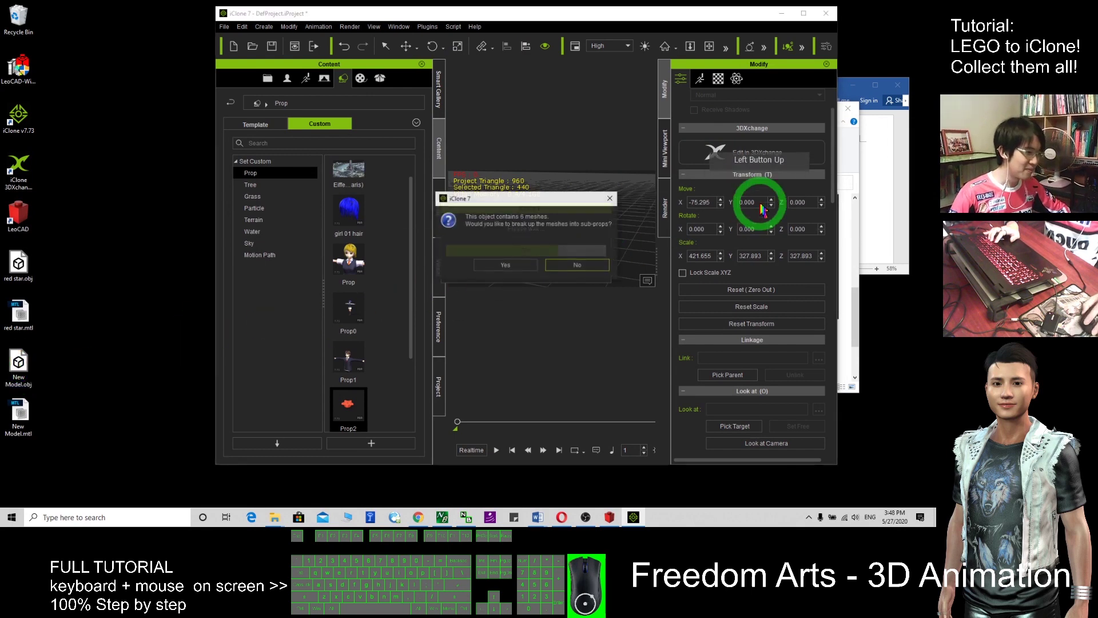
{"action": "left_click", "coordinate": [579, 265]}
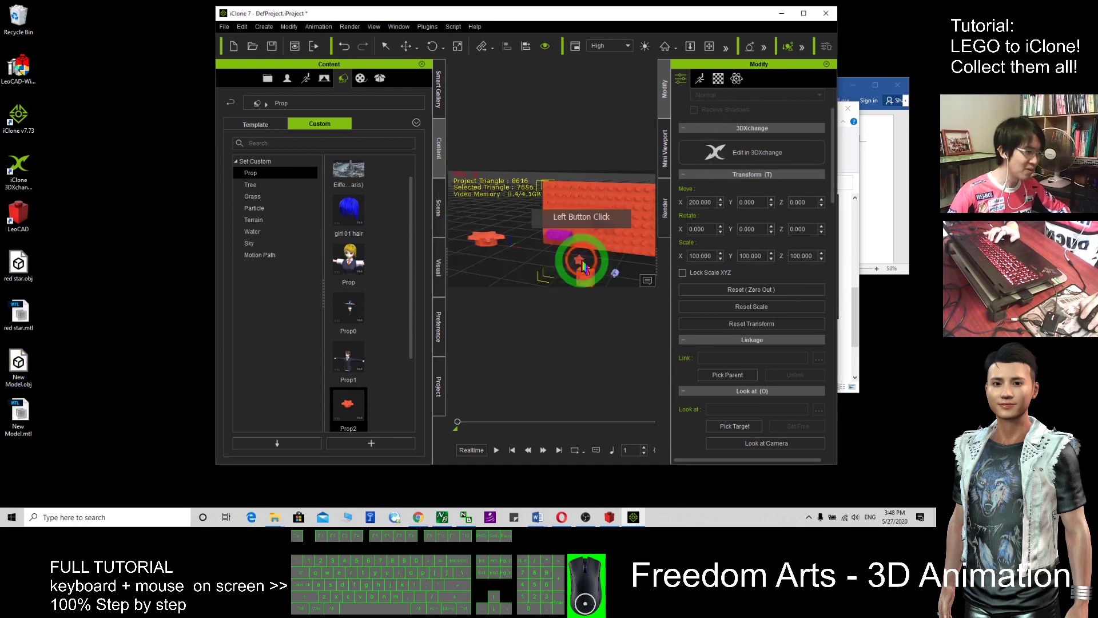
{"action": "double_click", "coordinate": [769, 12]}
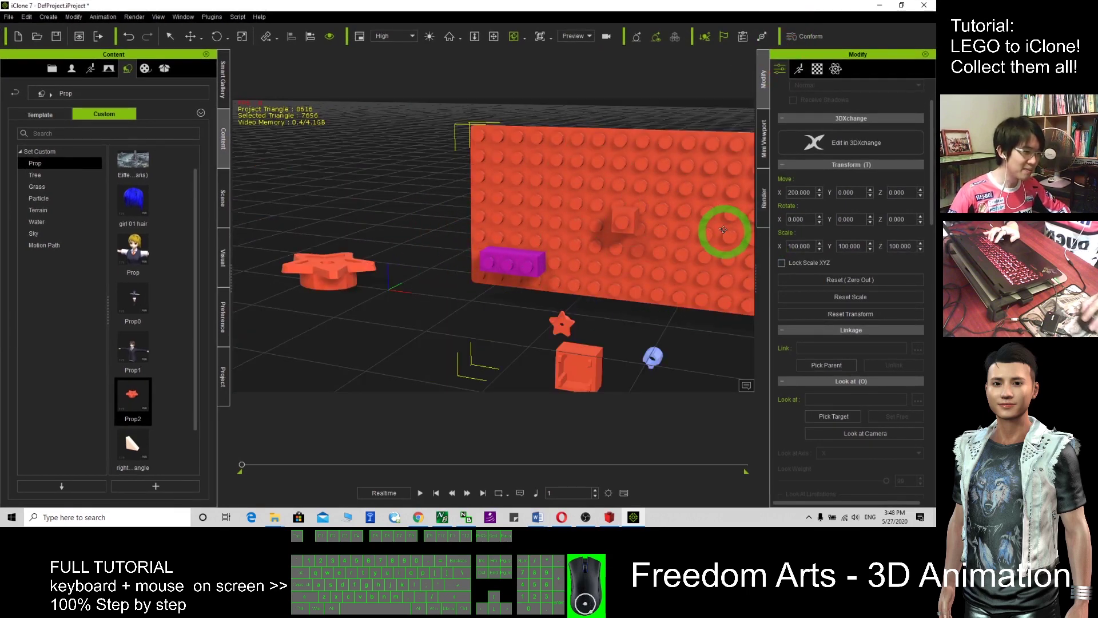
{"action": "scroll", "coordinate": [363, 275], "scroll_direction": "down", "scroll_amount": 4}
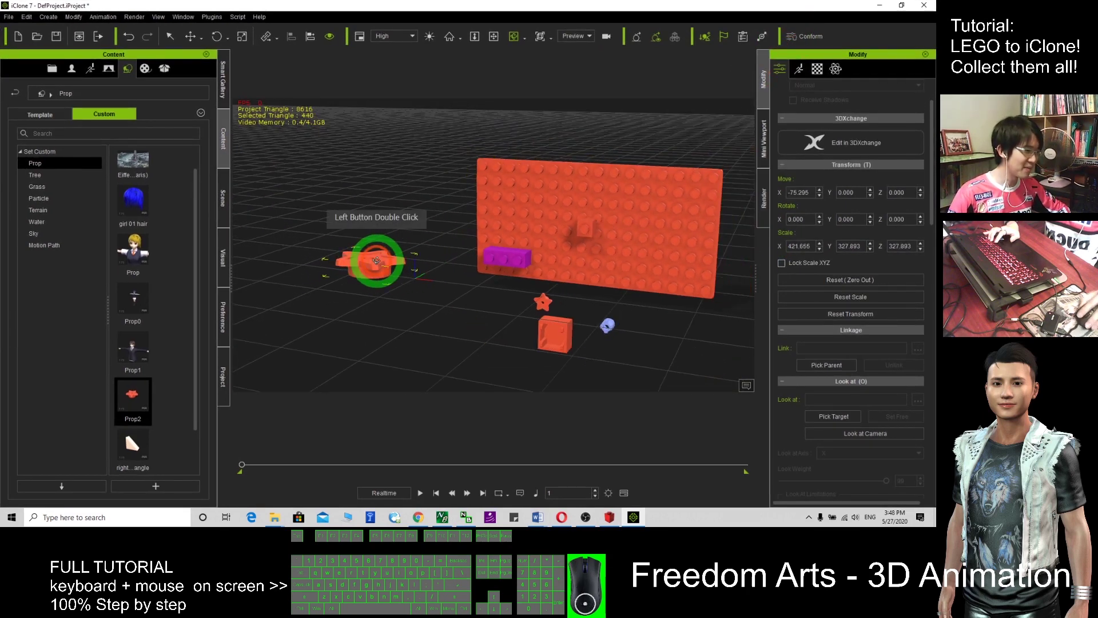
Delete the stray red piece, then undo an accidental X scale of 270 on the plate
{"action": "key", "text": "Delete"}
{"action": "left_click", "coordinate": [635, 233]}
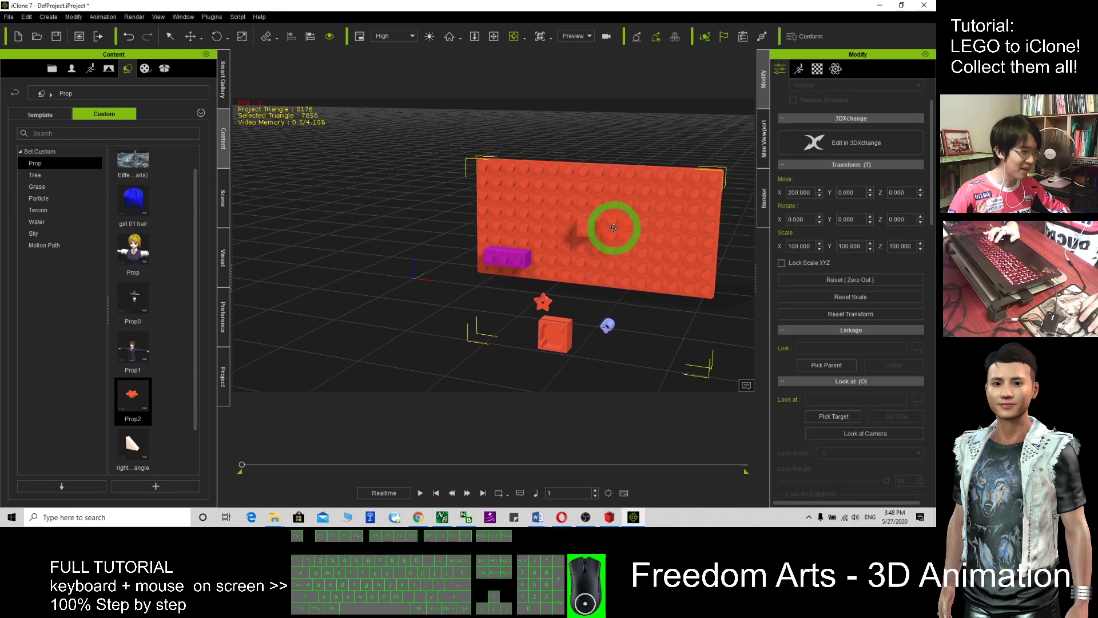
{"action": "left_click", "coordinate": [799, 247]}
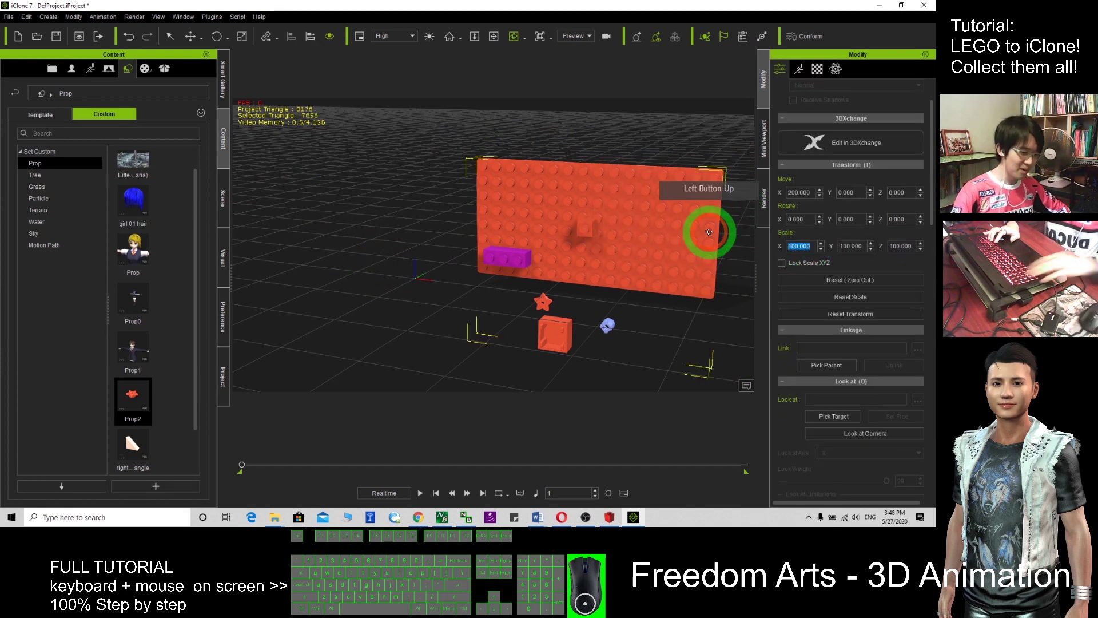
{"action": "type", "text": "270"}
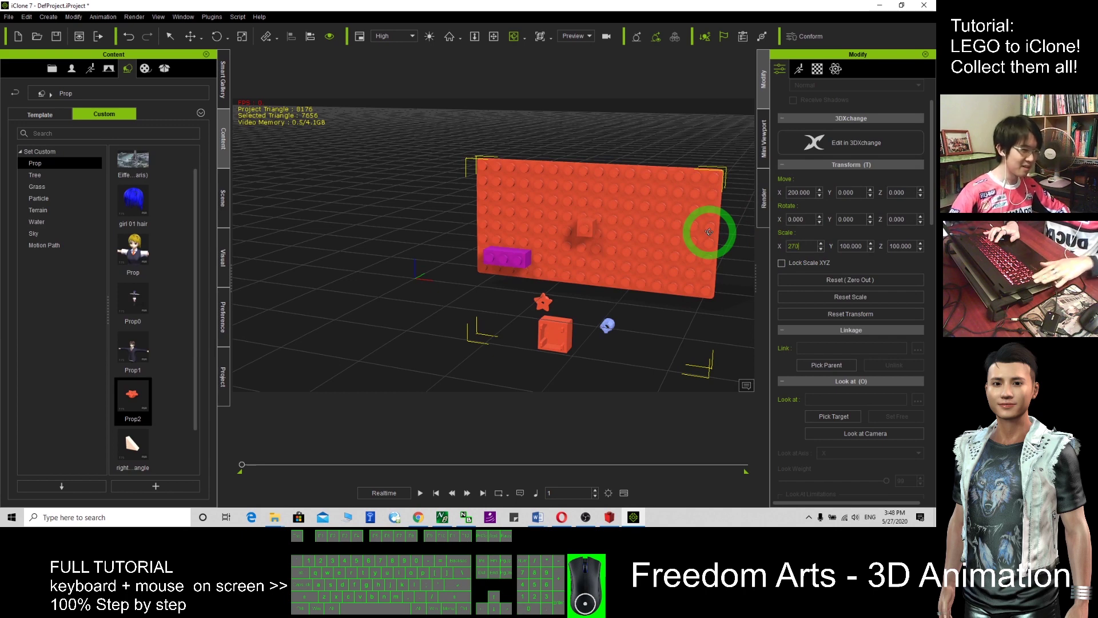
{"action": "left_click", "coordinate": [359, 304]}
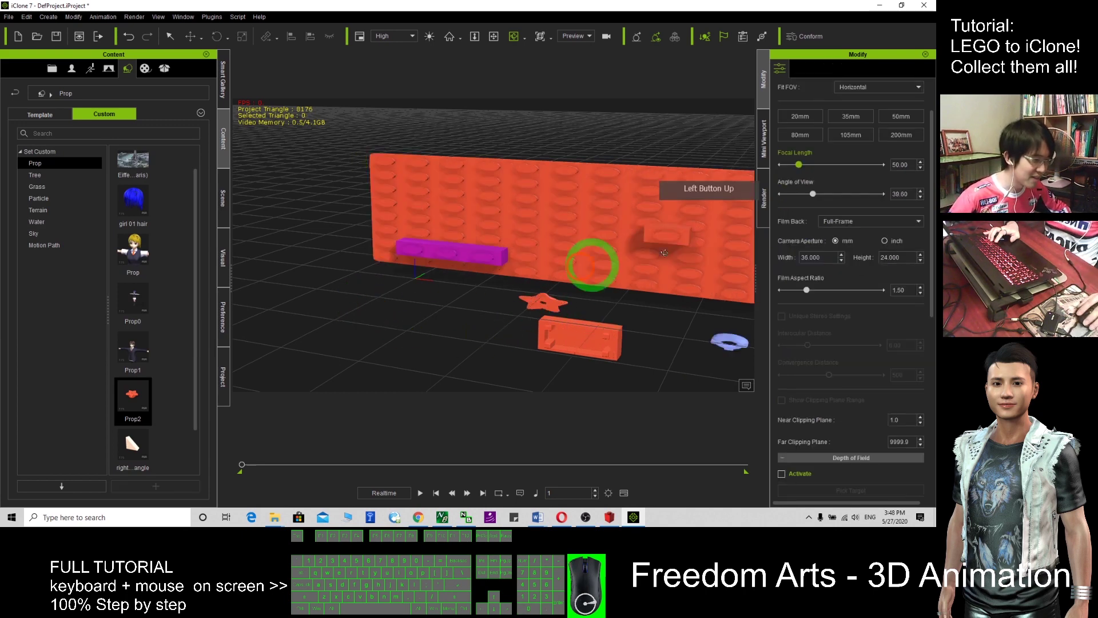
{"action": "double_click", "coordinate": [575, 212]}
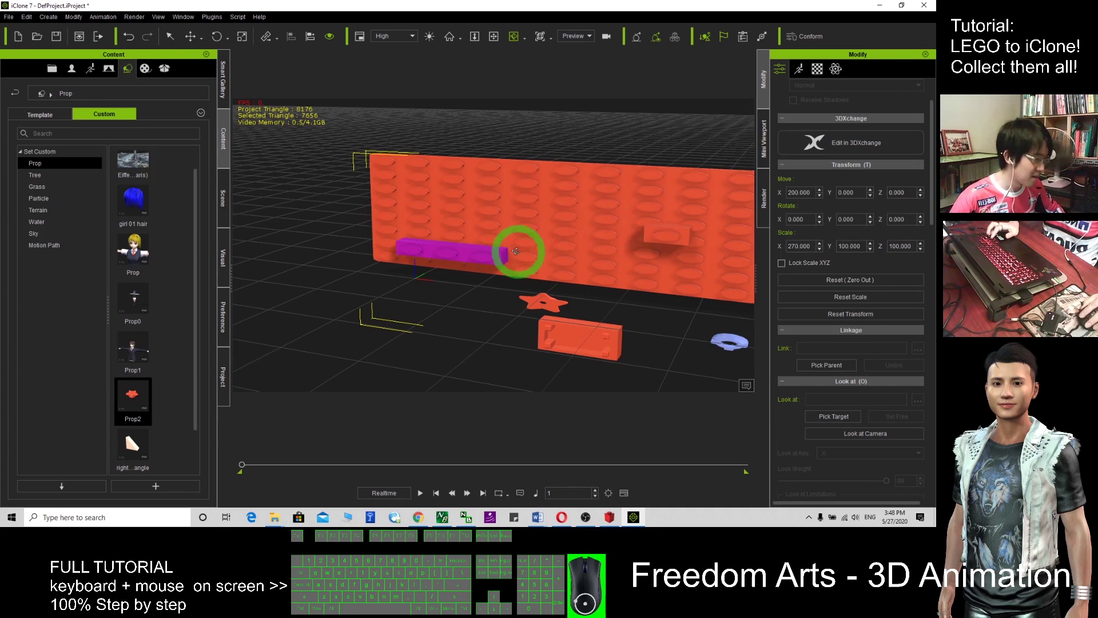
{"action": "left_click", "coordinate": [128, 36]}
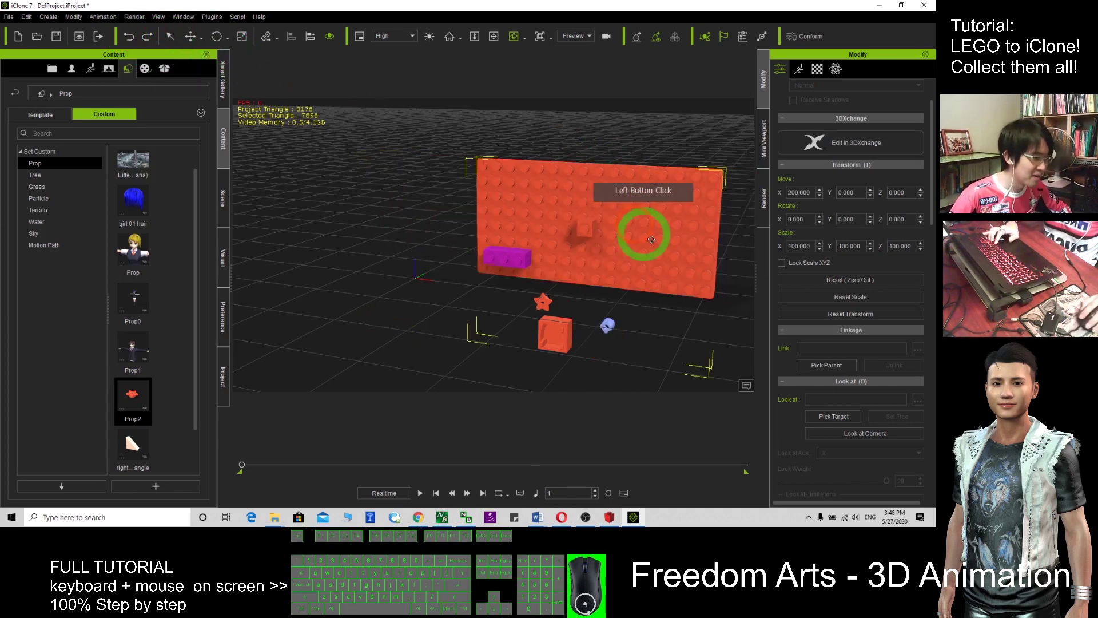
Set the plate's Rotate X to 270 and zero out its transform to centre it at the origin
{"action": "double_click", "coordinate": [794, 219]}
{"action": "left_click_drag", "start_coordinate": [795, 219], "coordinate": [738, 211]}
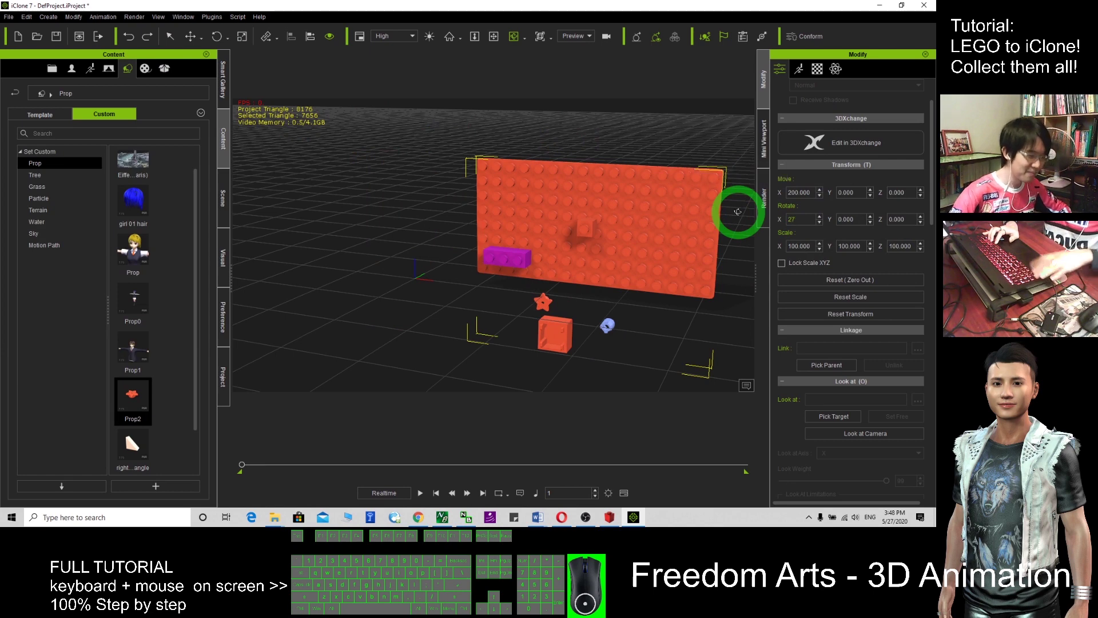
{"action": "key", "text": "Return"}
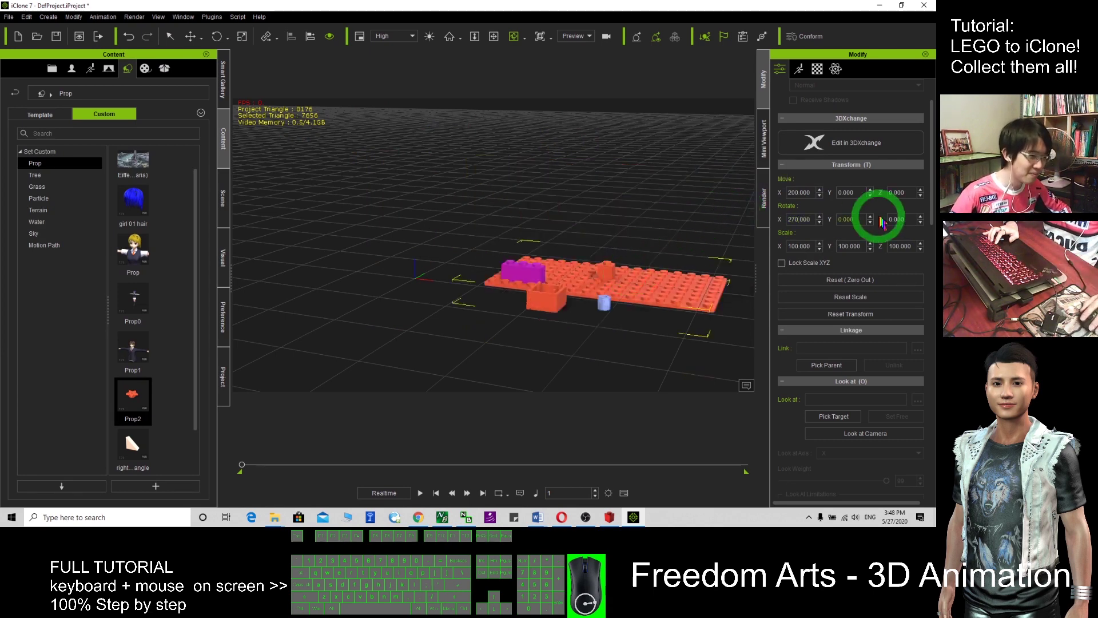
{"action": "left_click_drag", "start_coordinate": [931, 162], "coordinate": [924, 393]}
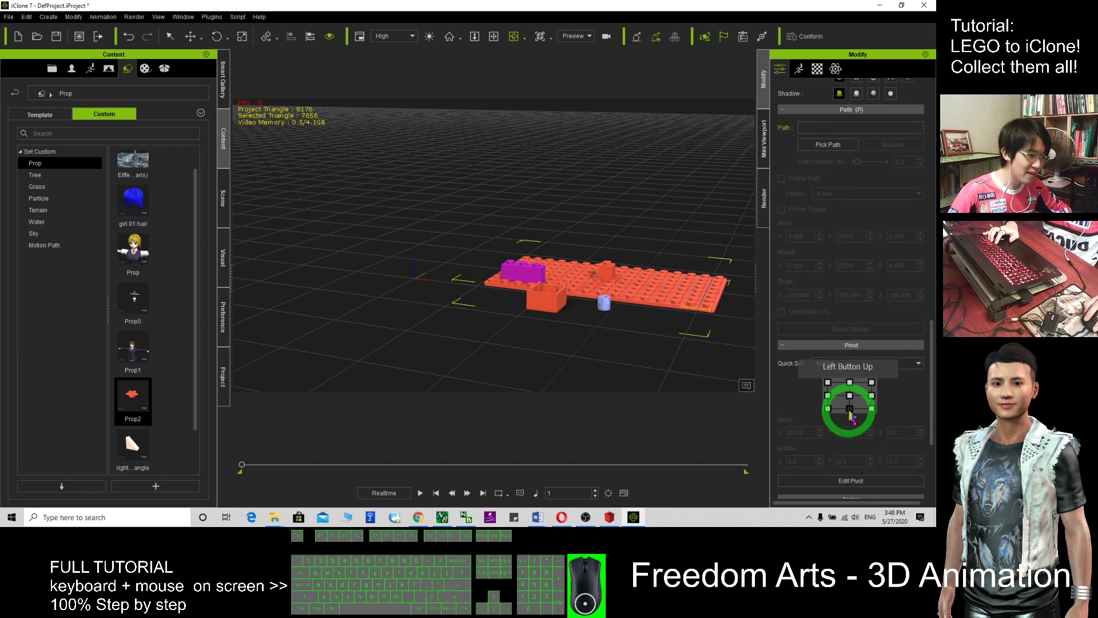
{"action": "left_click_drag", "start_coordinate": [930, 297], "coordinate": [929, 163]}
{"action": "left_click", "coordinate": [856, 223]}
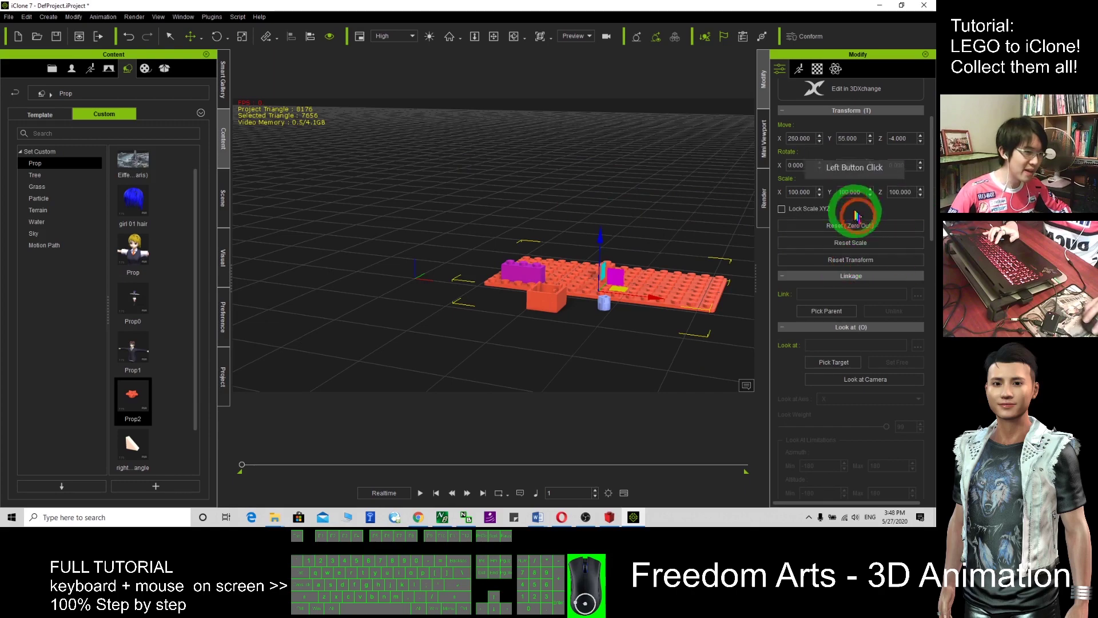
{"action": "left_click", "coordinate": [845, 227]}
{"action": "scroll", "coordinate": [541, 264], "scroll_direction": "up", "scroll_amount": 5}
{"action": "key", "text": "x"}
{"action": "left_click_drag", "start_coordinate": [545, 263], "coordinate": [479, 253]}
{"action": "key", "text": "c"}
{"action": "scroll", "coordinate": [567, 264], "scroll_direction": "up", "scroll_amount": 2}
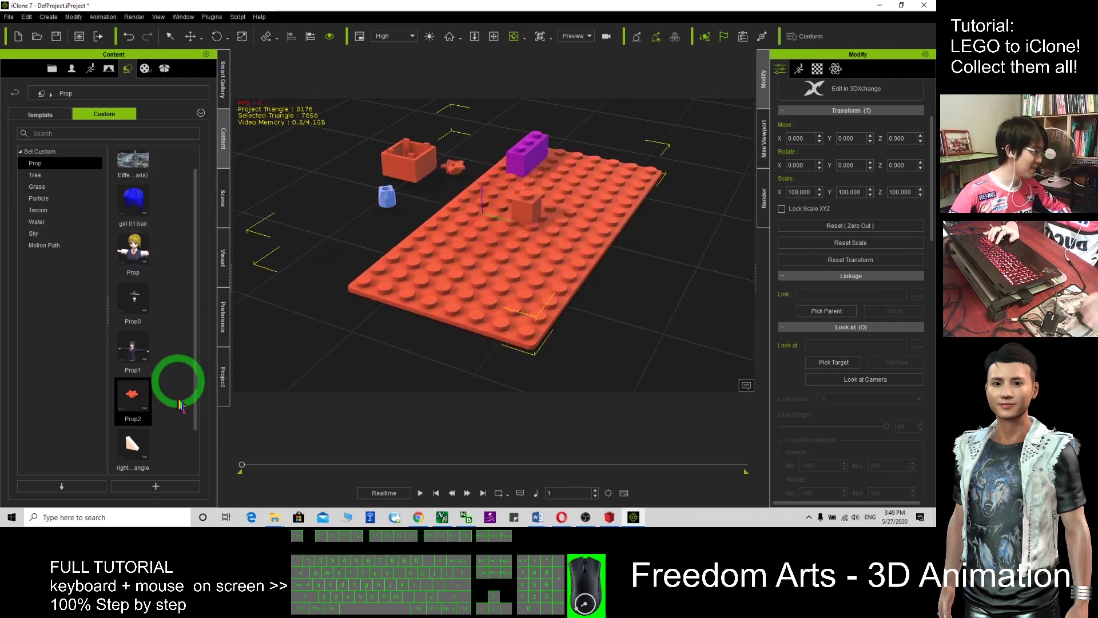
Save the LEGO plate as custom prop Prop3, start a new project, and bring up the browser
{"action": "left_click", "coordinate": [155, 486]}
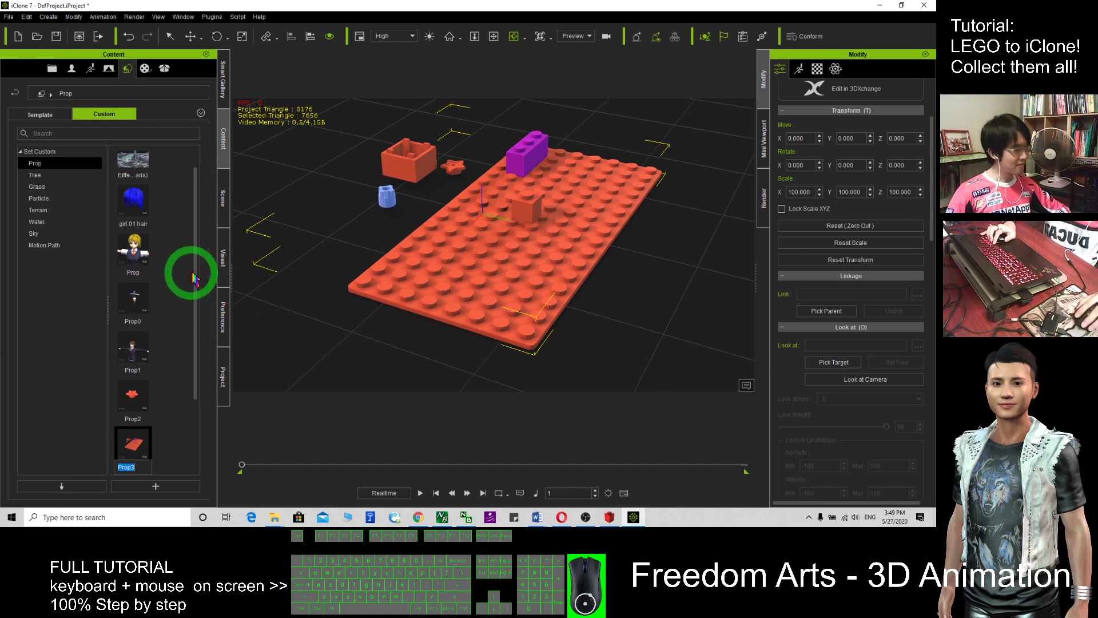
{"action": "left_click", "coordinate": [172, 395]}
{"action": "left_click", "coordinate": [18, 37]}
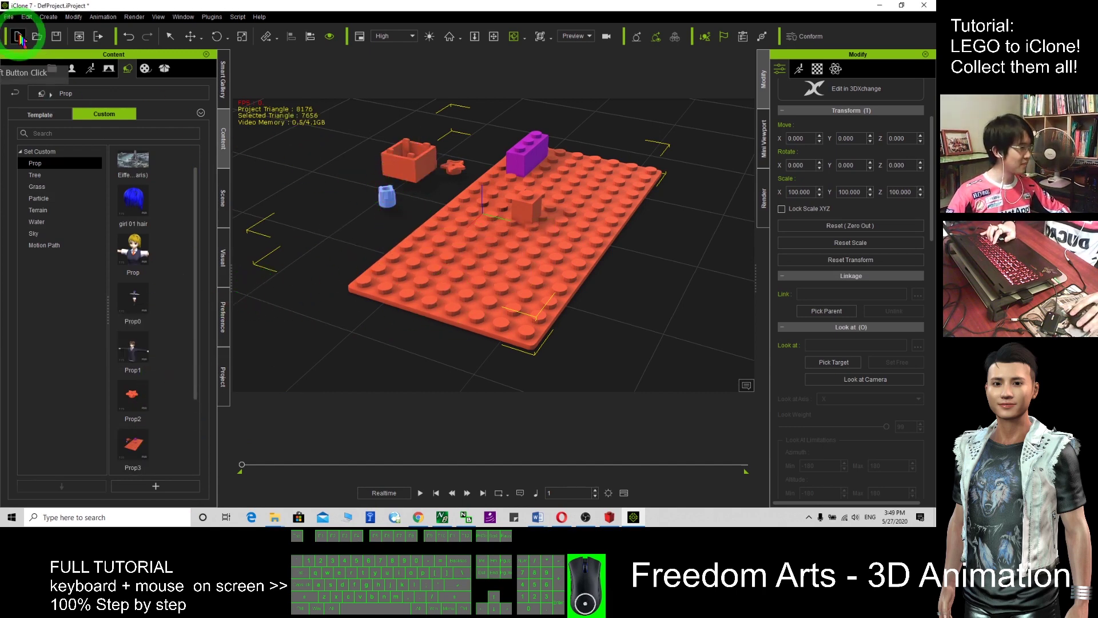
{"action": "left_click", "coordinate": [480, 277]}
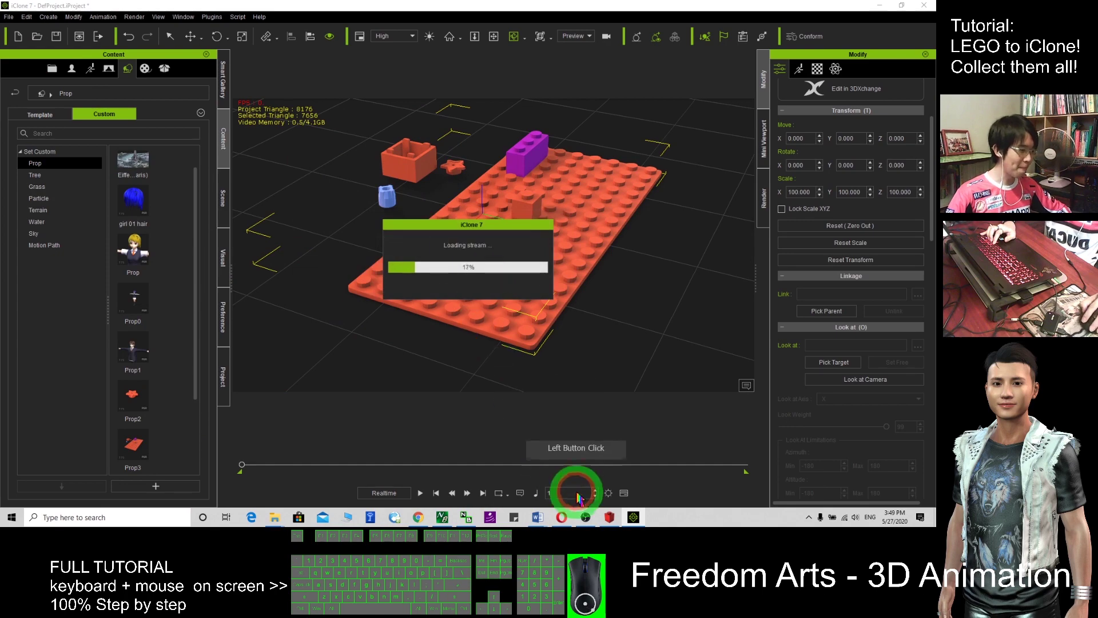
{"action": "left_click", "coordinate": [420, 517]}
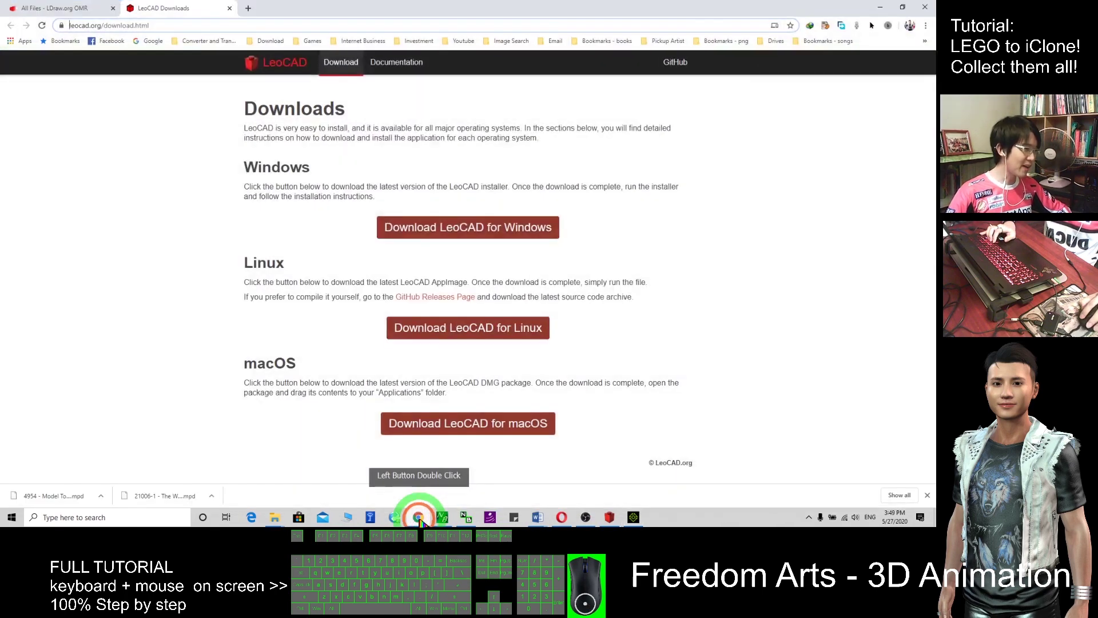
Switch to the LDraw.org All Files tab, check its address, and focus the set search box
{"action": "left_click", "coordinate": [420, 517]}
{"action": "left_click", "coordinate": [419, 518]}
{"action": "left_click", "coordinate": [56, 7]}
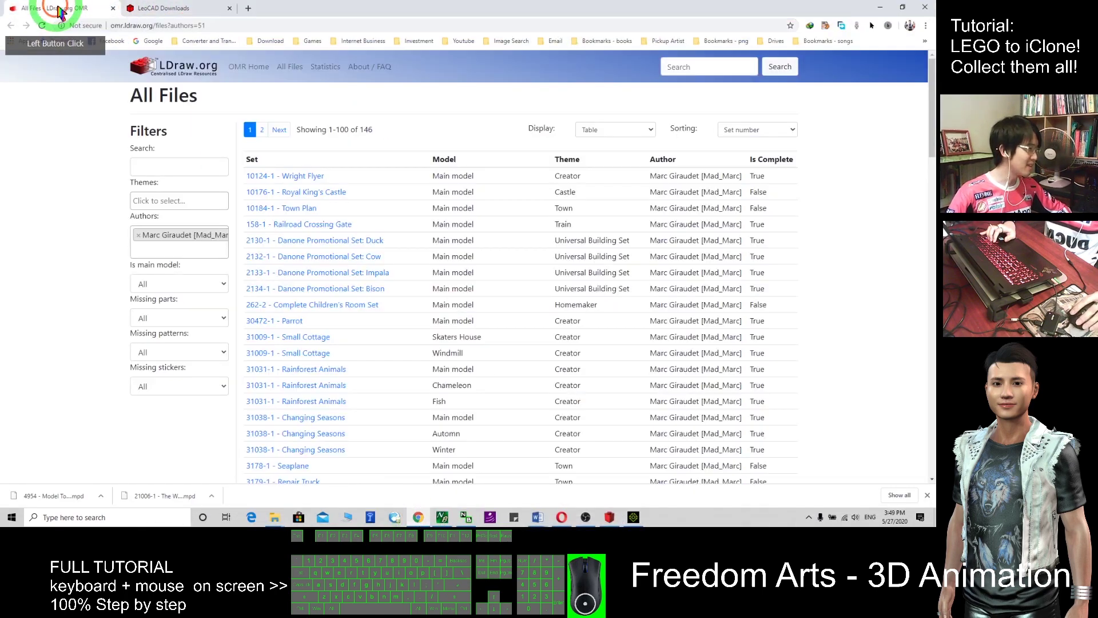
{"action": "left_click", "coordinate": [112, 25]}
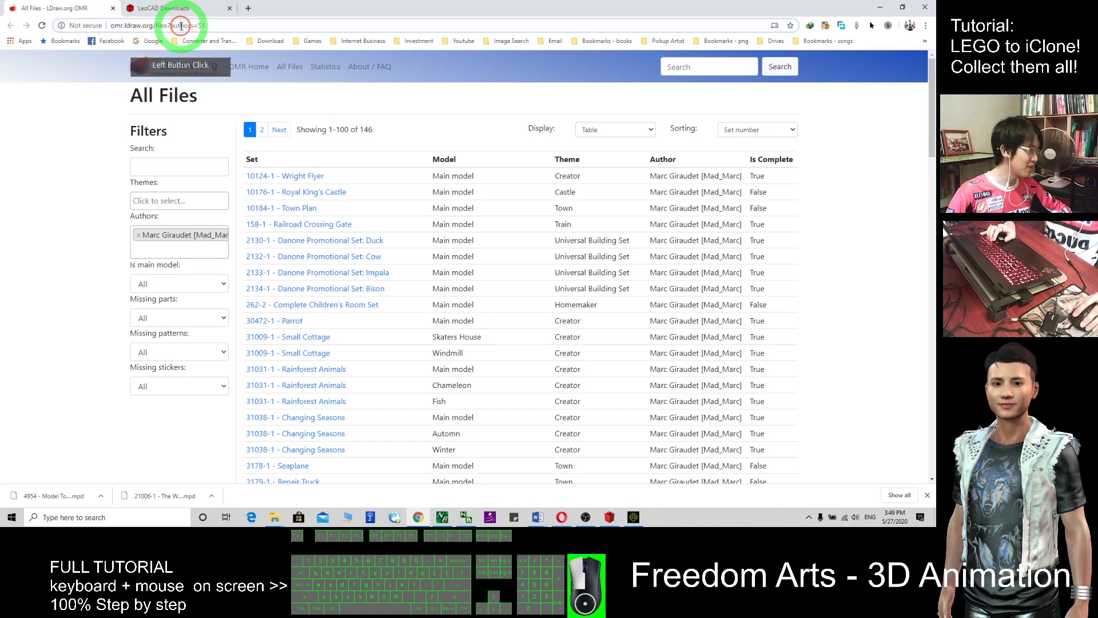
{"action": "left_click", "coordinate": [225, 26]}
{"action": "left_click_drag", "start_coordinate": [293, 27], "coordinate": [99, 19]}
{"action": "left_click", "coordinate": [302, 22]}
{"action": "left_click", "coordinate": [212, 25]}
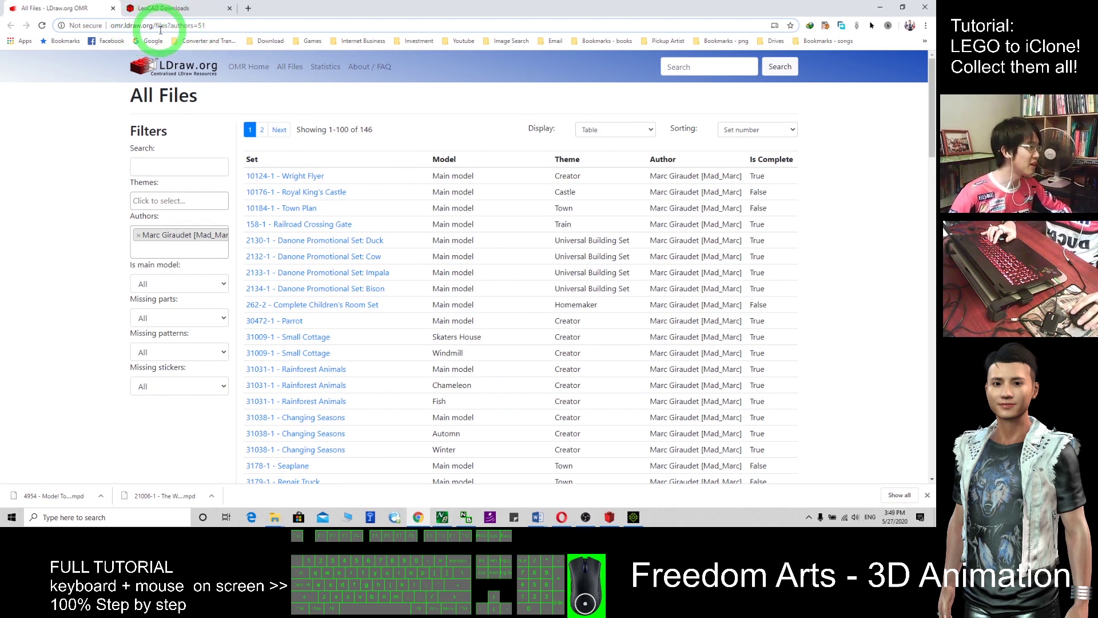
{"action": "left_click", "coordinate": [160, 30]}
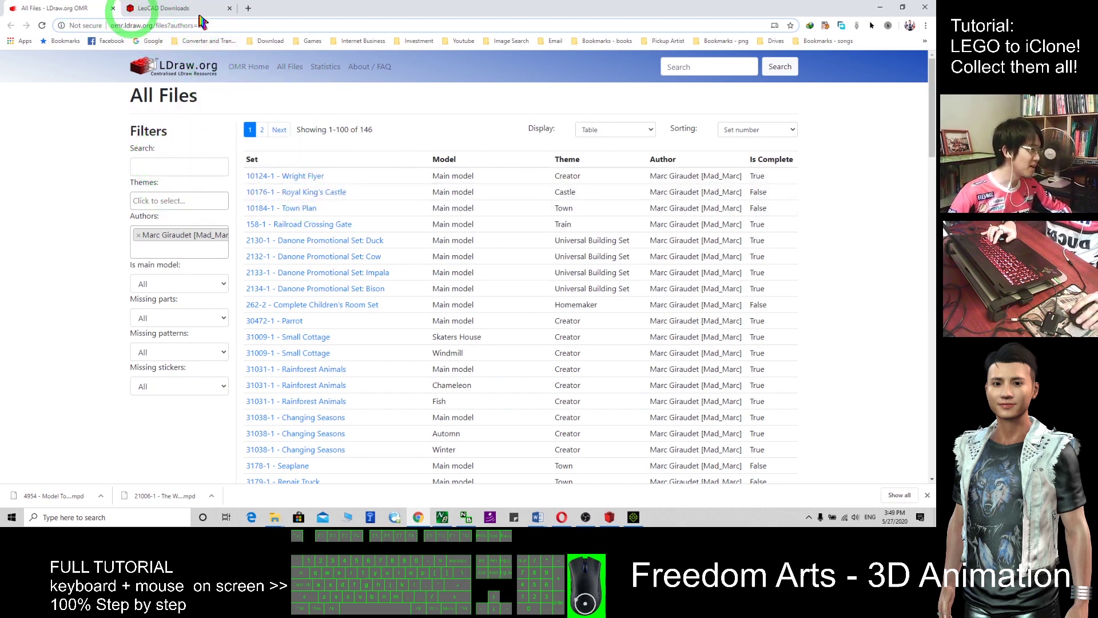
{"action": "left_click", "coordinate": [143, 168]}
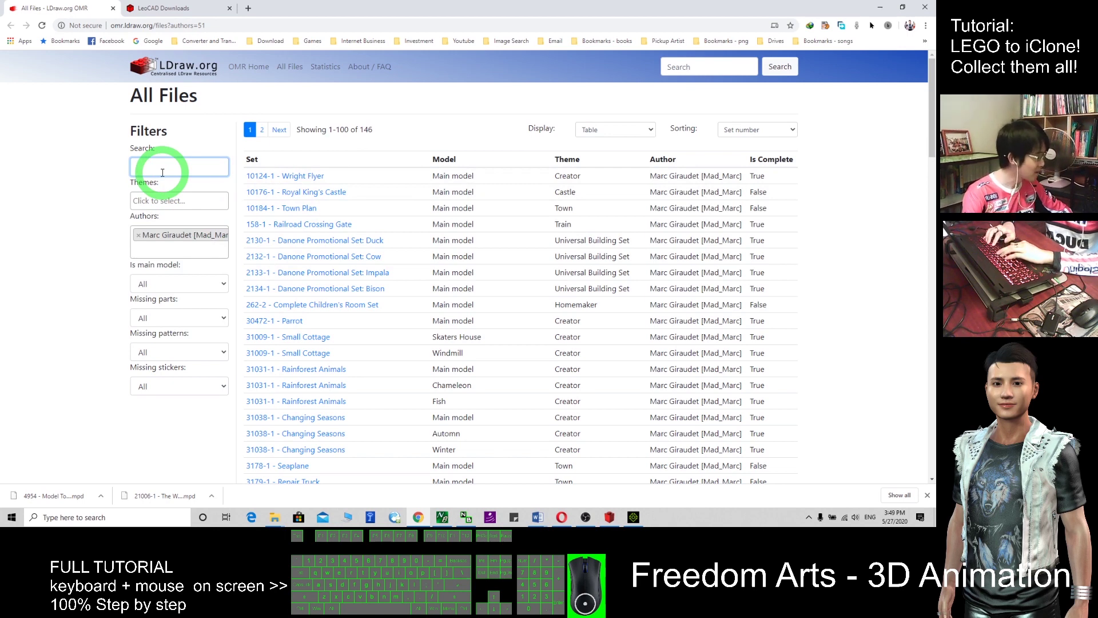
Search the author's sets for 'sport car', then 'ca', and remove the author filter
{"action": "type", "text": "sport car"}
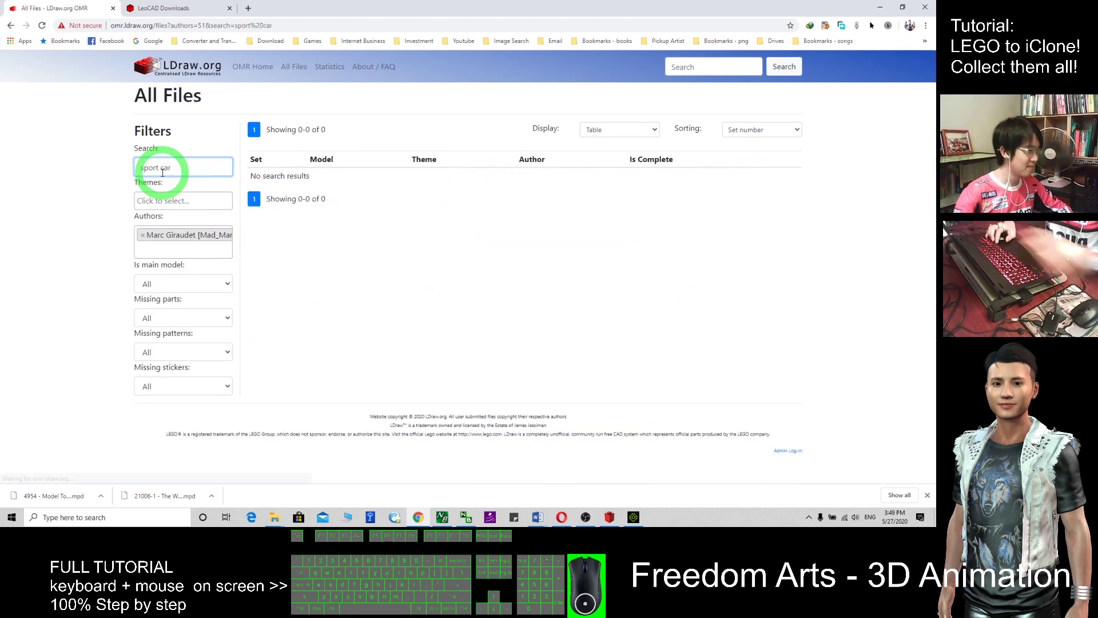
{"action": "left_click_drag", "start_coordinate": [178, 167], "coordinate": [44, 167]}
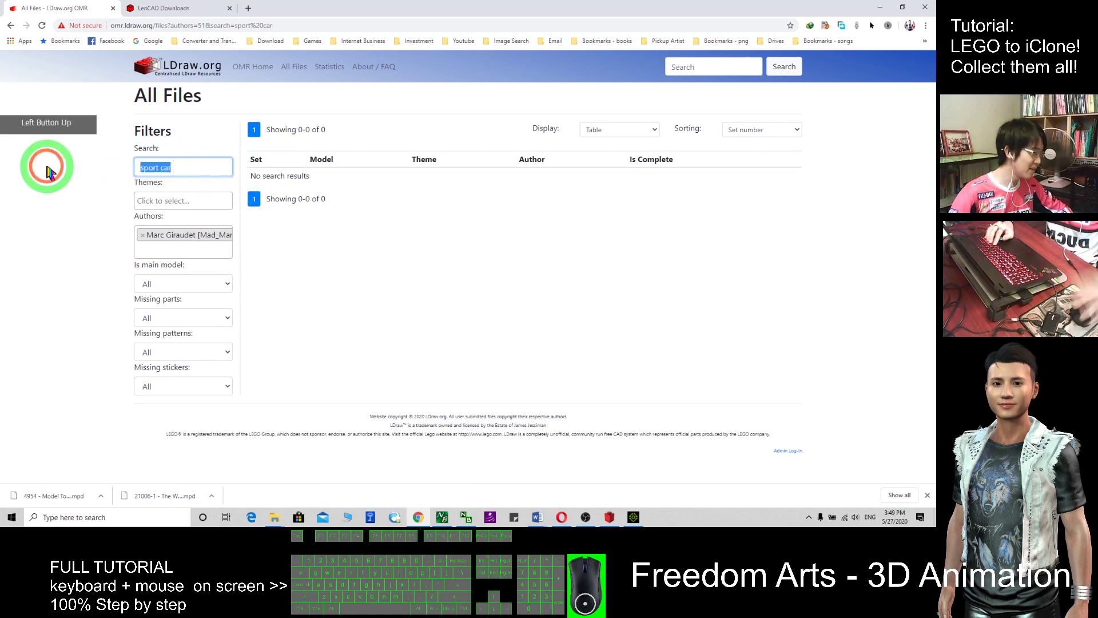
{"action": "type", "text": "car"}
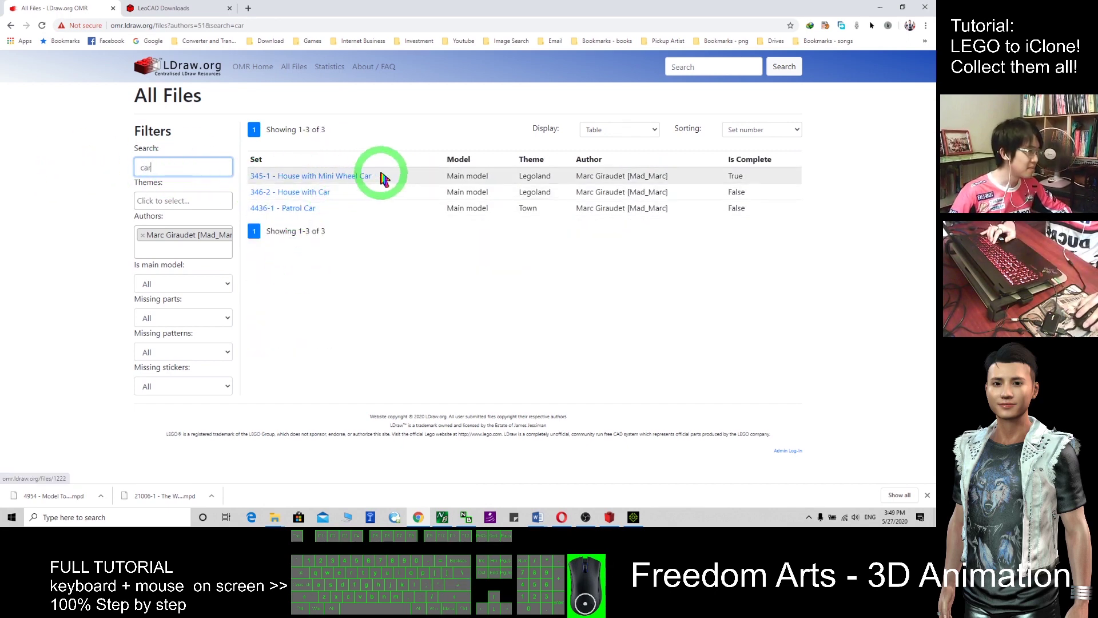
{"action": "left_click", "coordinate": [296, 69]}
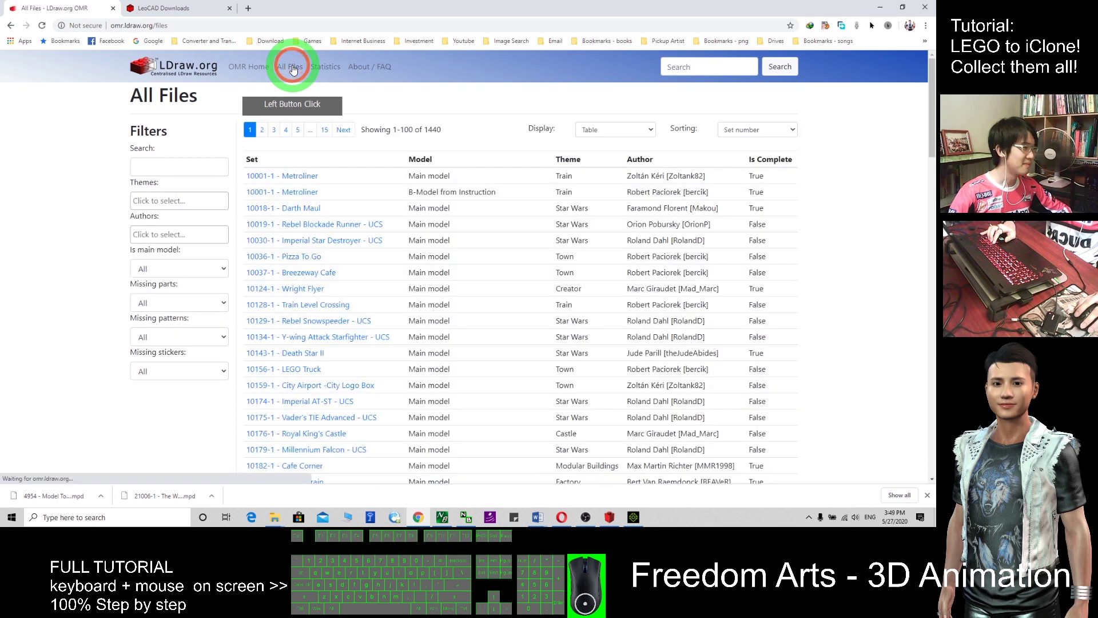
Search all files for 'car' after trying 'sport car' and 'house', scrolling to 4308-1 Racing Car
{"action": "left_click", "coordinate": [168, 167]}
{"action": "type", "text": "sport car"}
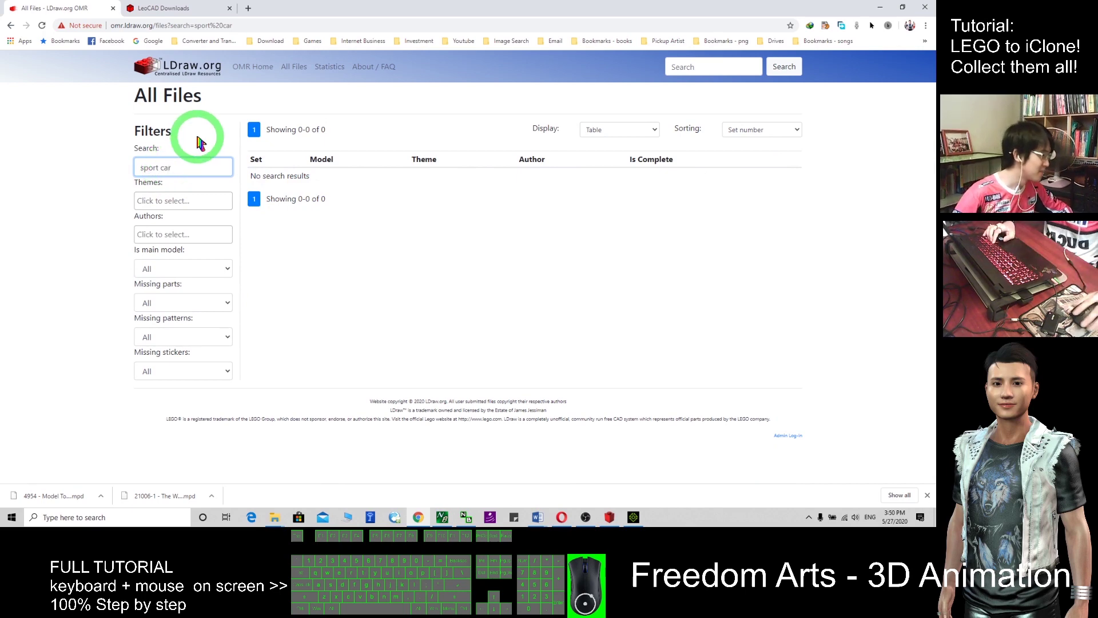
{"action": "left_click_drag", "start_coordinate": [176, 161], "coordinate": [64, 173]}
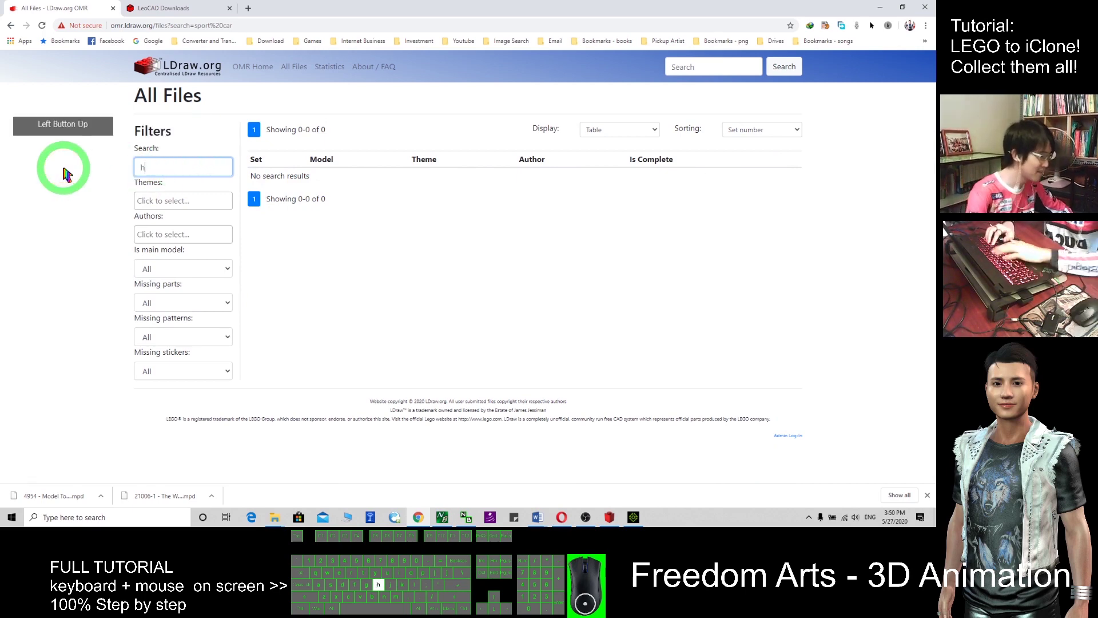
{"action": "type", "text": "house"}
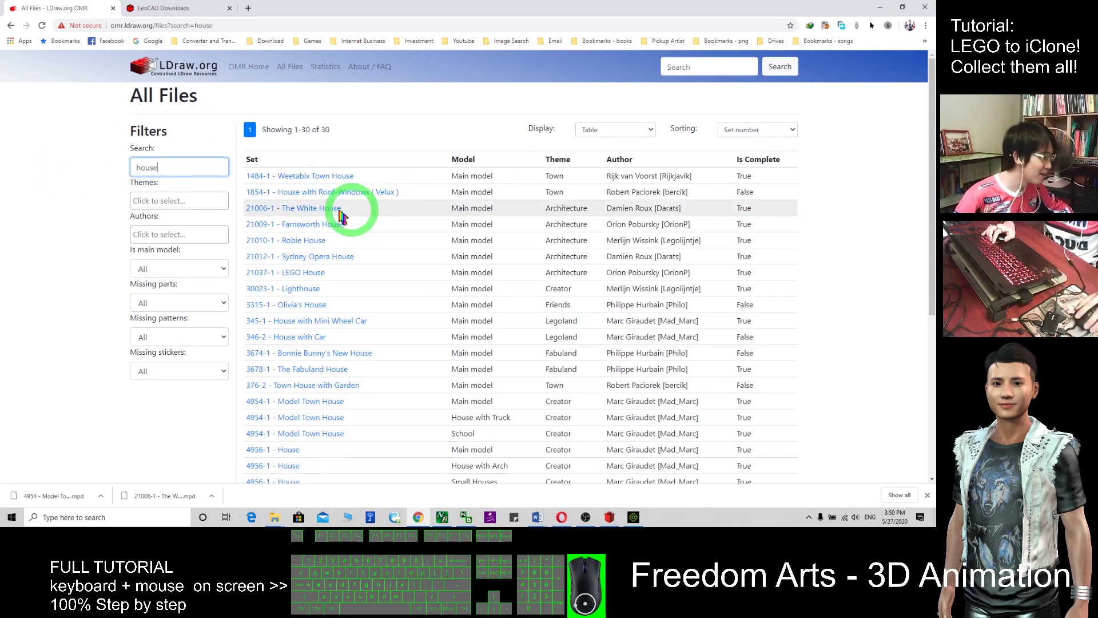
{"action": "scroll", "coordinate": [321, 373], "scroll_direction": "down", "scroll_amount": 5}
{"action": "scroll", "coordinate": [320, 373], "scroll_direction": "up", "scroll_amount": 5}
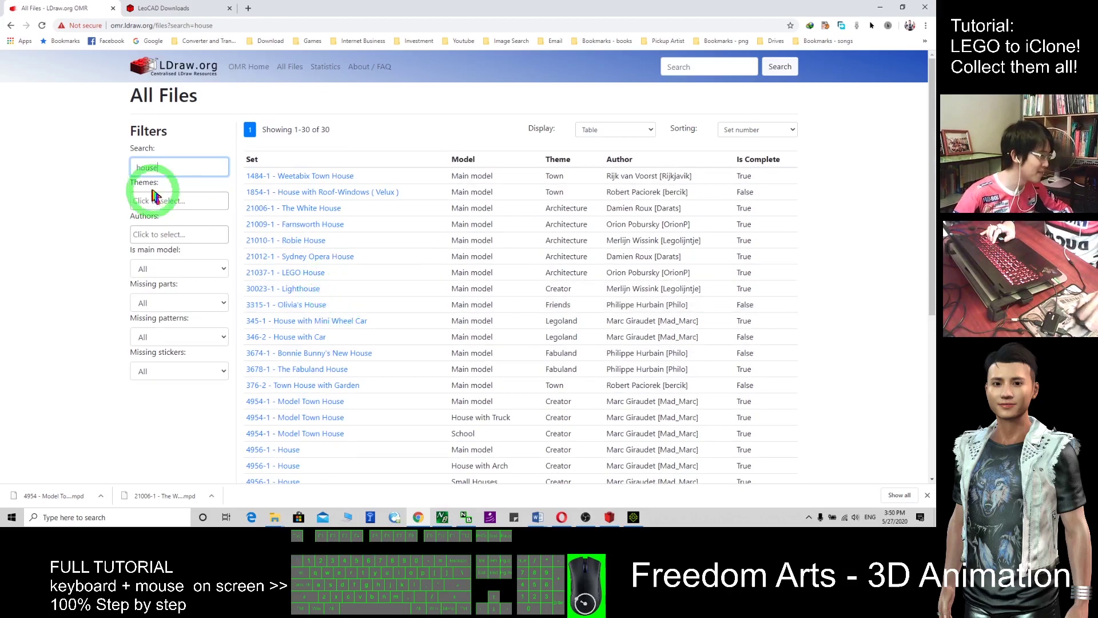
{"action": "left_click_drag", "start_coordinate": [174, 170], "coordinate": [177, 189]}
{"action": "type", "text": "car"}
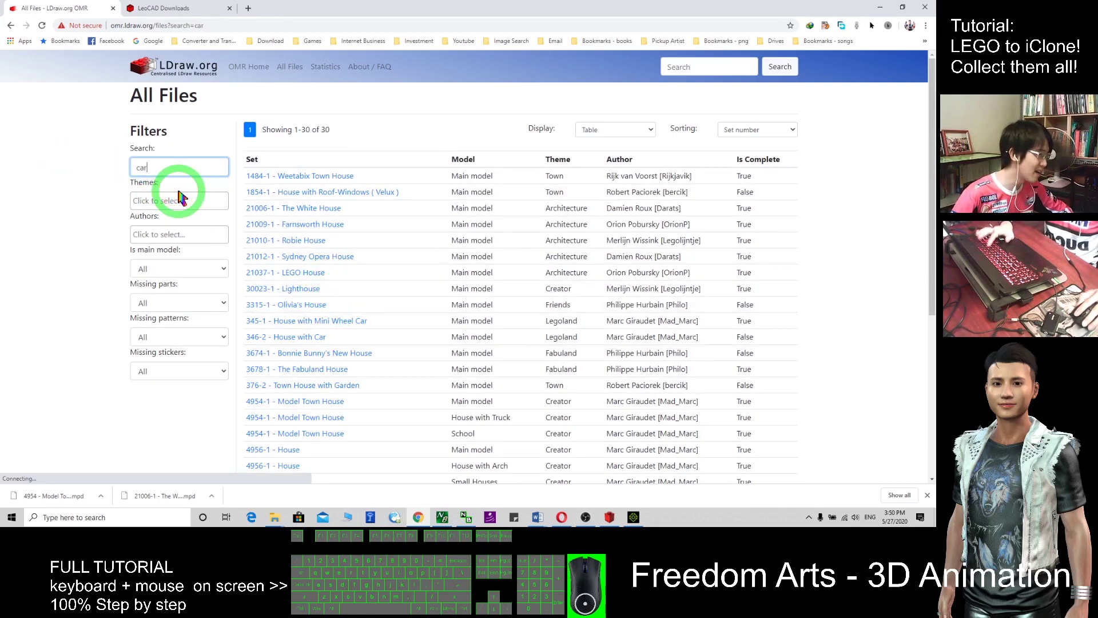
{"action": "scroll", "coordinate": [351, 179], "scroll_direction": "down", "scroll_amount": 4}
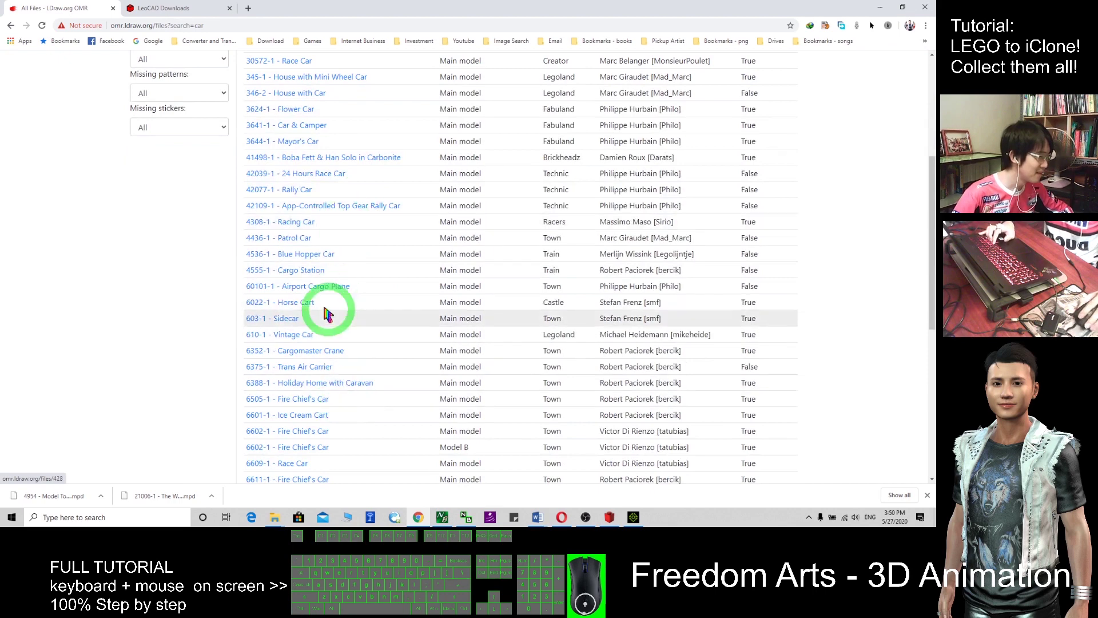
Download the 4308-1 Racing Car .mpd file and show it in the Downloads folder
{"action": "left_click", "coordinate": [296, 224]}
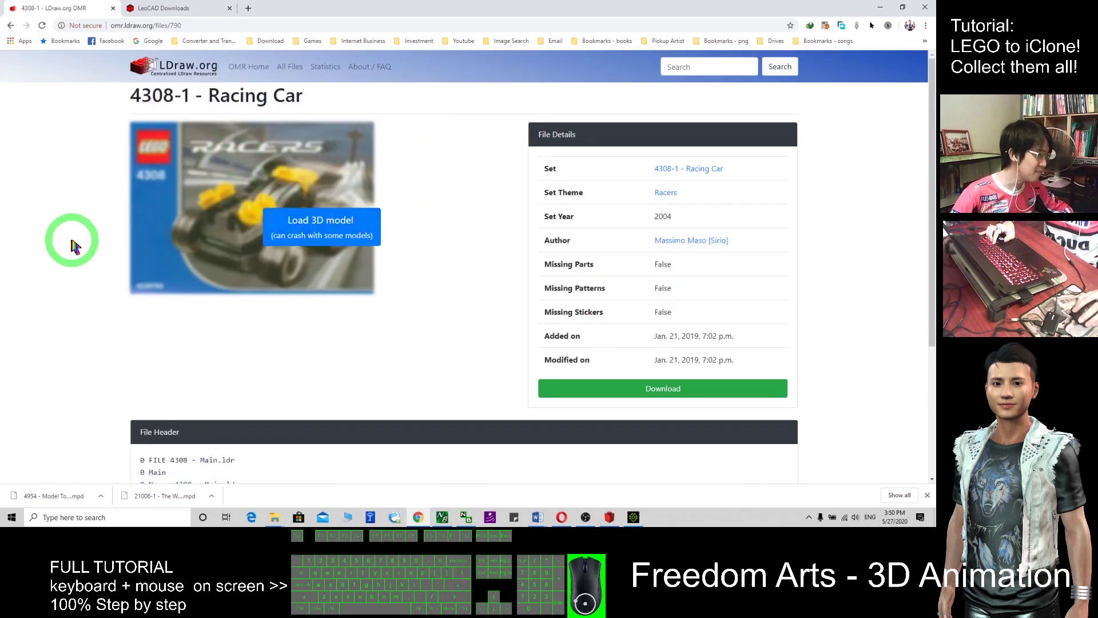
{"action": "left_click", "coordinate": [646, 387]}
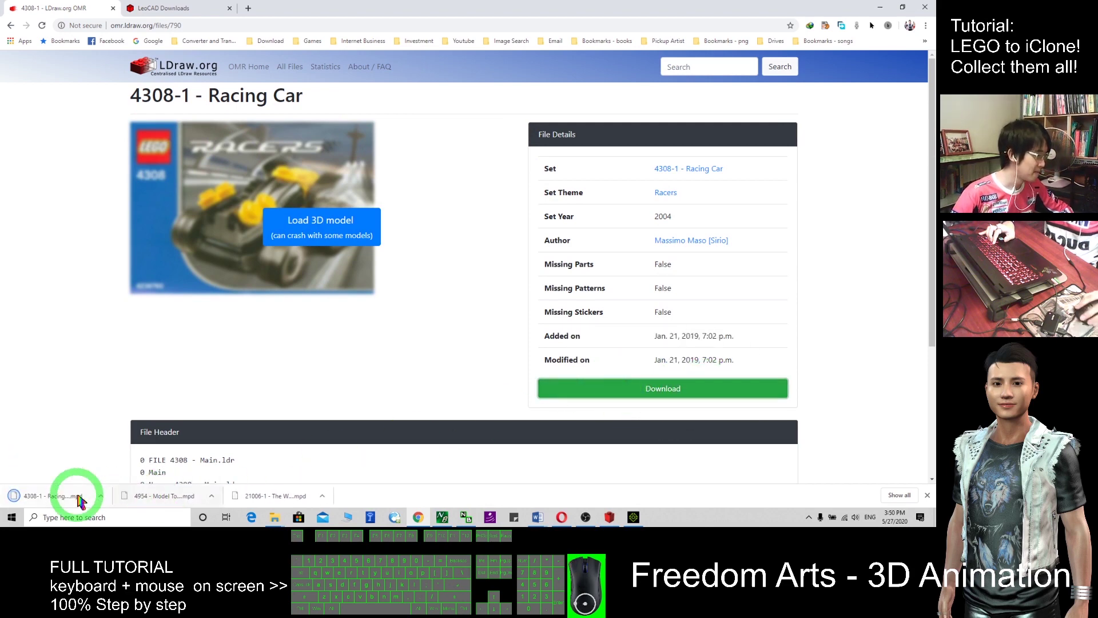
{"action": "left_click", "coordinate": [101, 496]}
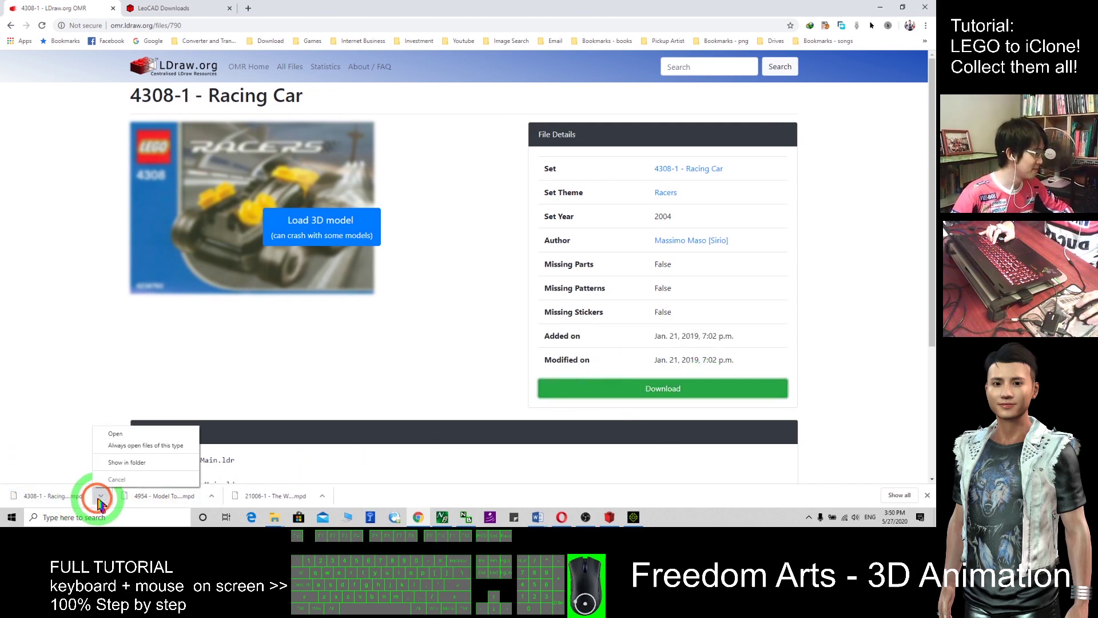
{"action": "left_click", "coordinate": [127, 462]}
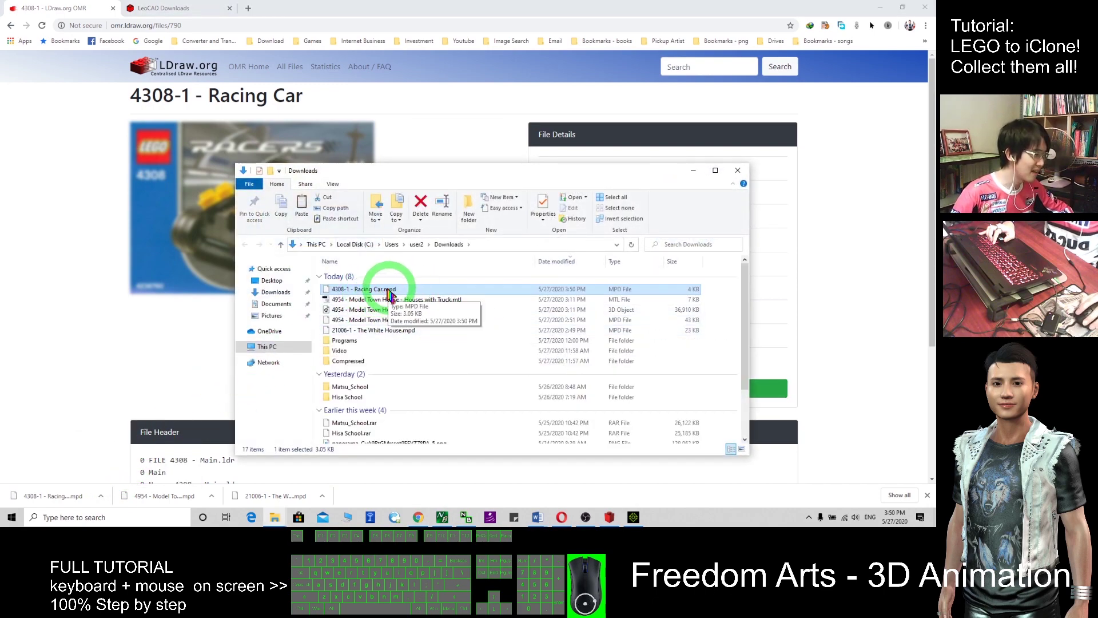
Open Racing Car.mpd in LeoCAD without saving the previous model
{"action": "left_click", "coordinate": [609, 516]}
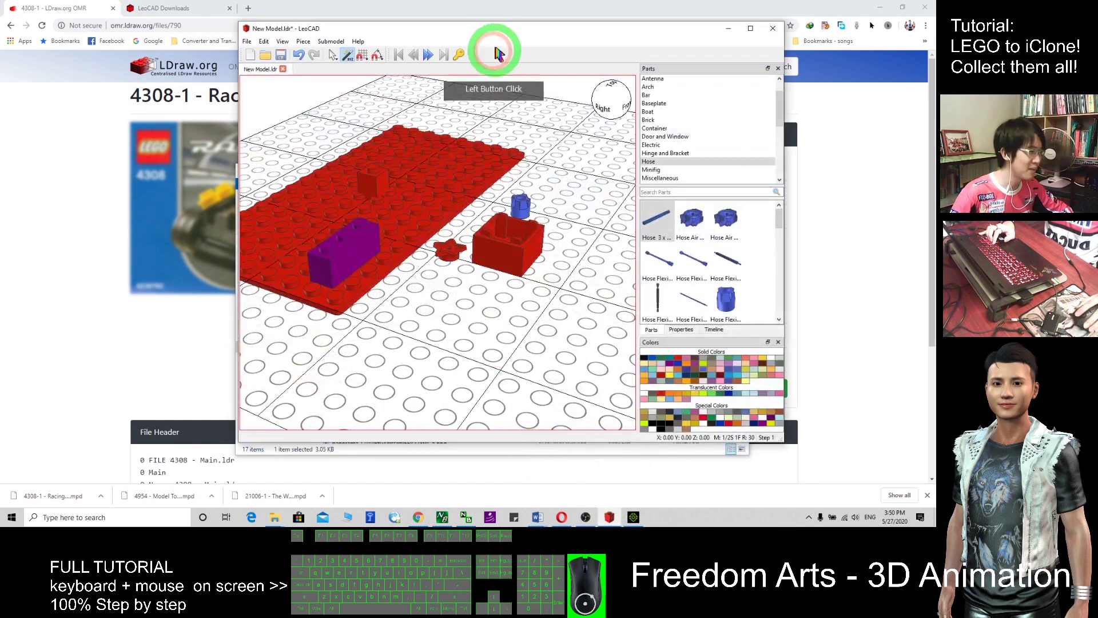
{"action": "left_click_drag", "start_coordinate": [609, 32], "coordinate": [806, 25]}
{"action": "left_click_drag", "start_coordinate": [365, 290], "coordinate": [657, 344]}
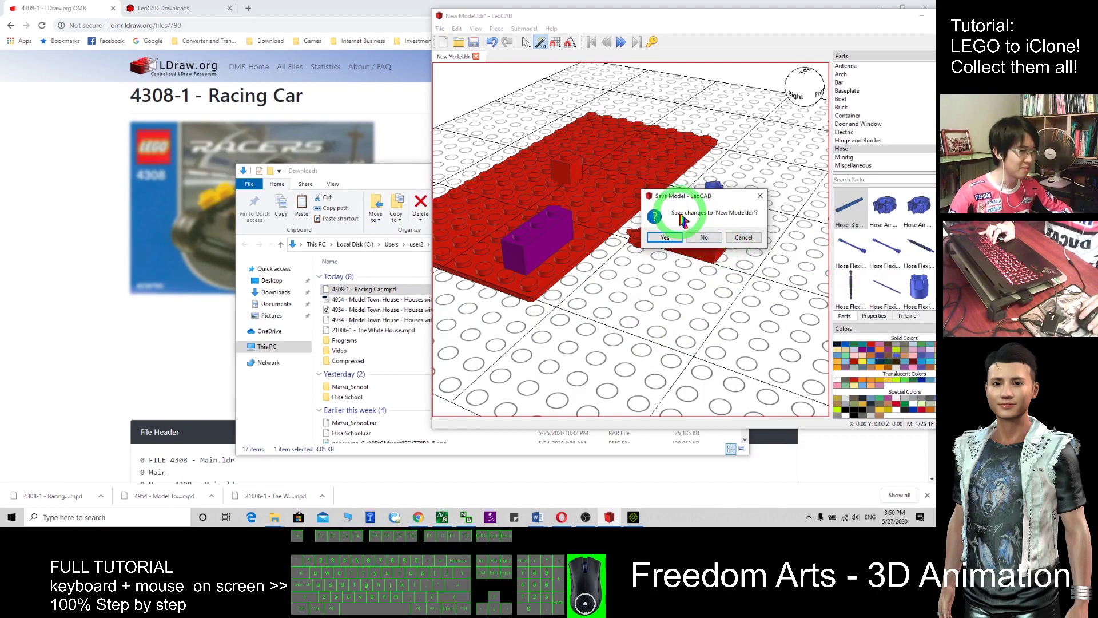
{"action": "left_click", "coordinate": [703, 239]}
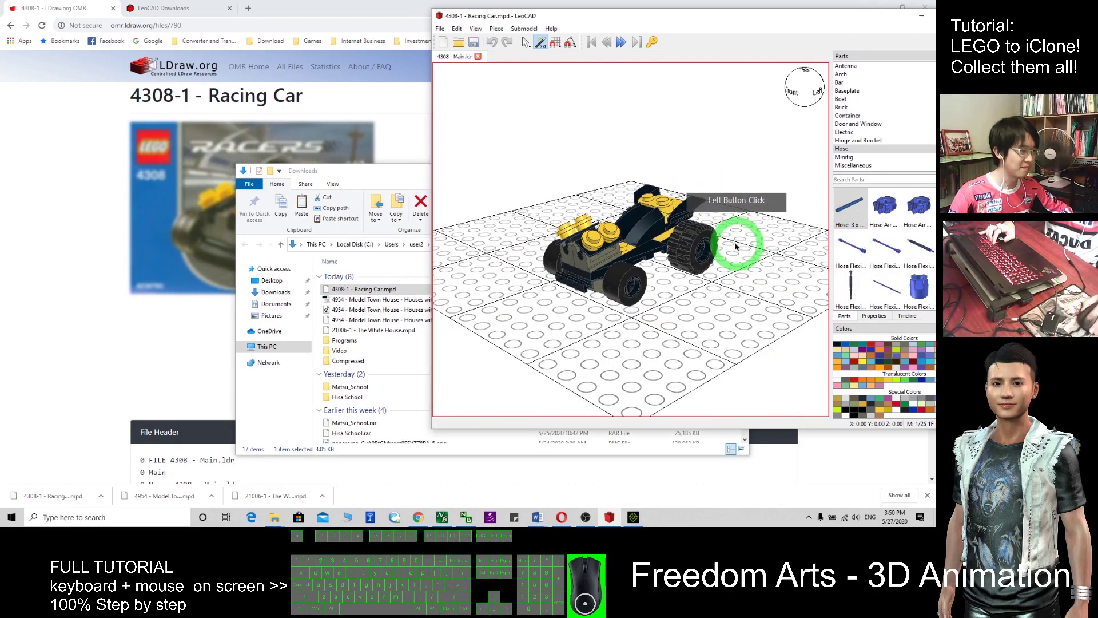
Orbit around the racing car and shift it along the X axis
{"action": "scroll", "coordinate": [691, 271], "scroll_direction": "down", "scroll_amount": 1}
{"action": "key", "text": "c"}
{"action": "left_click_drag", "start_coordinate": [617, 312], "coordinate": [550, 324]}
{"action": "left_click", "coordinate": [530, 332]}
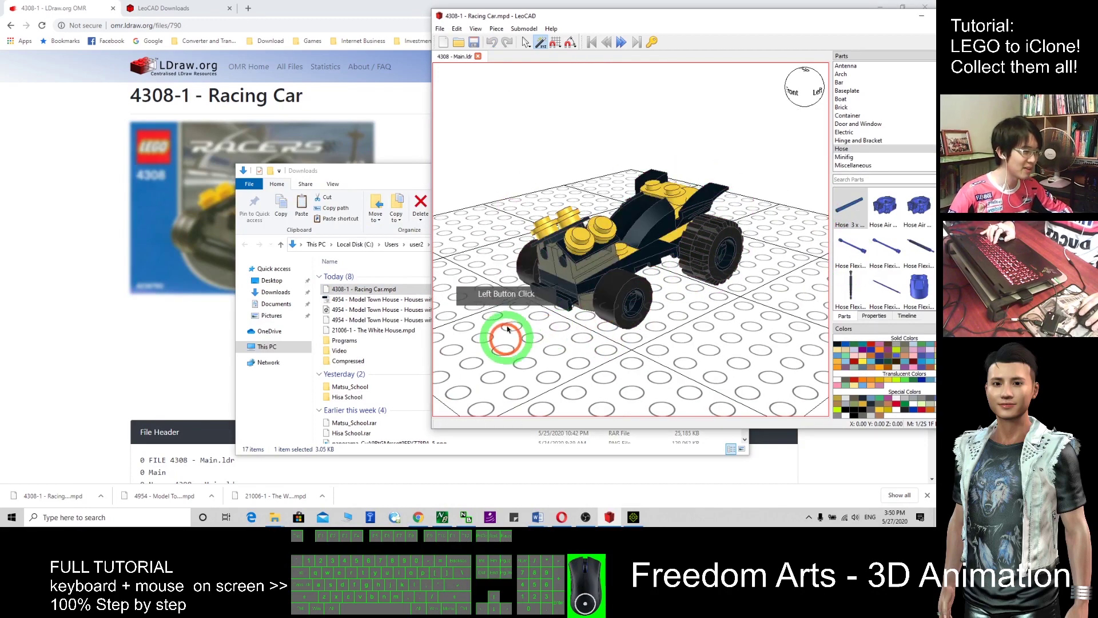
{"action": "right_click_drag", "start_coordinate": [505, 338], "coordinate": [583, 279]}
{"action": "left_click", "coordinate": [657, 252]}
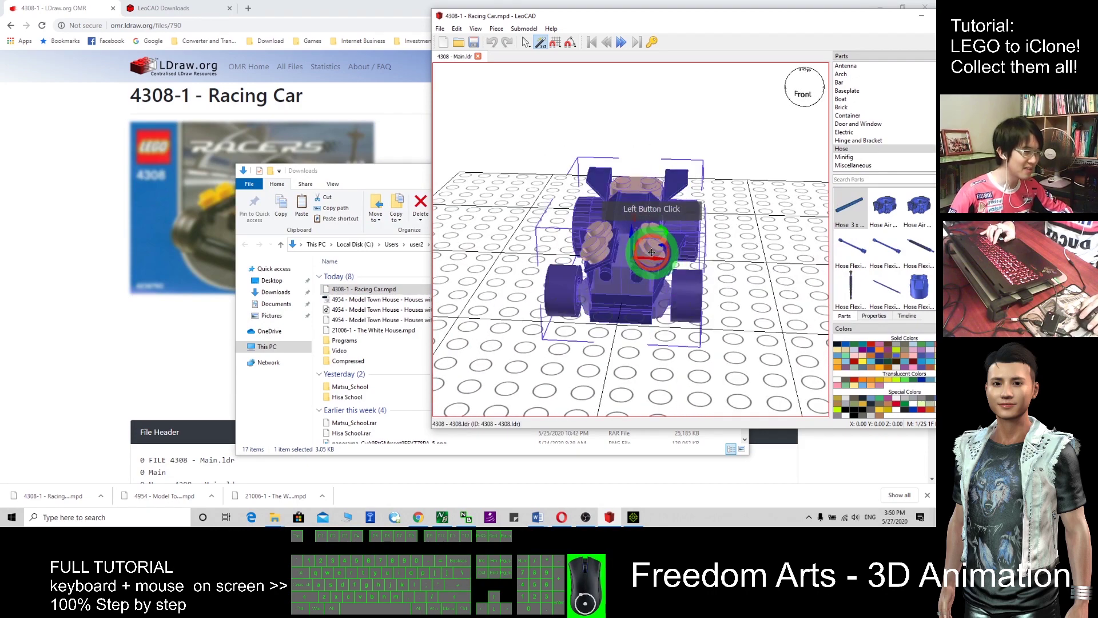
{"action": "left_click_drag", "start_coordinate": [654, 260], "coordinate": [583, 231]}
{"action": "left_click", "coordinate": [671, 273]}
{"action": "left_click", "coordinate": [602, 277]}
{"action": "left_click", "coordinate": [570, 259]}
{"action": "left_click", "coordinate": [694, 253]}
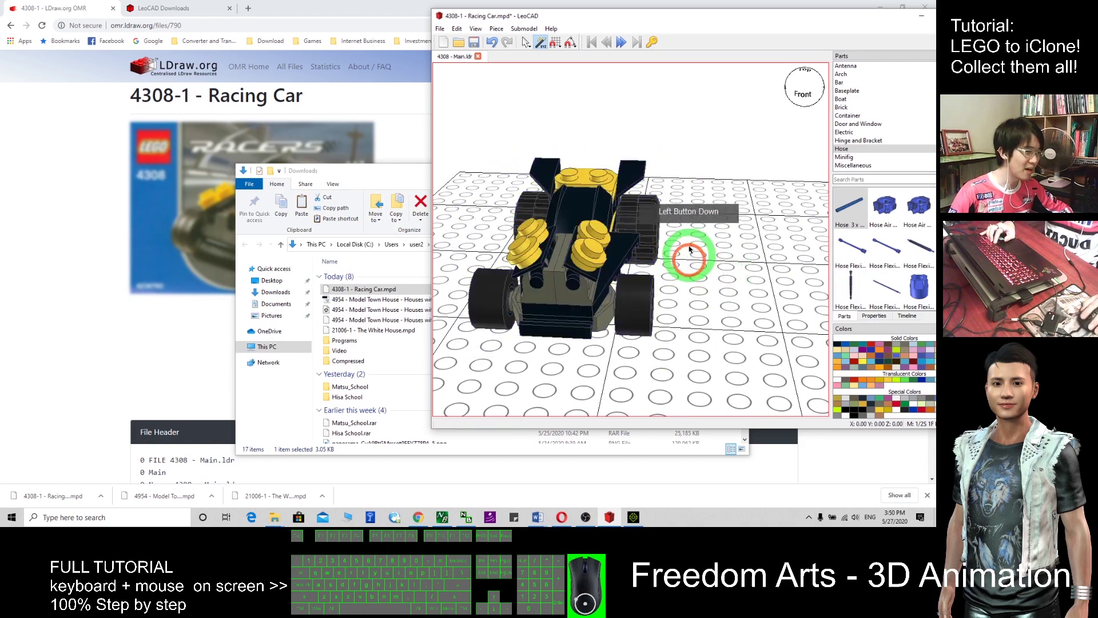
{"action": "right_click_drag", "start_coordinate": [694, 252], "coordinate": [654, 244]}
Add a blue Hose Air part beside the car, then return to the browser
{"action": "left_click_drag", "start_coordinate": [885, 206], "coordinate": [689, 166]}
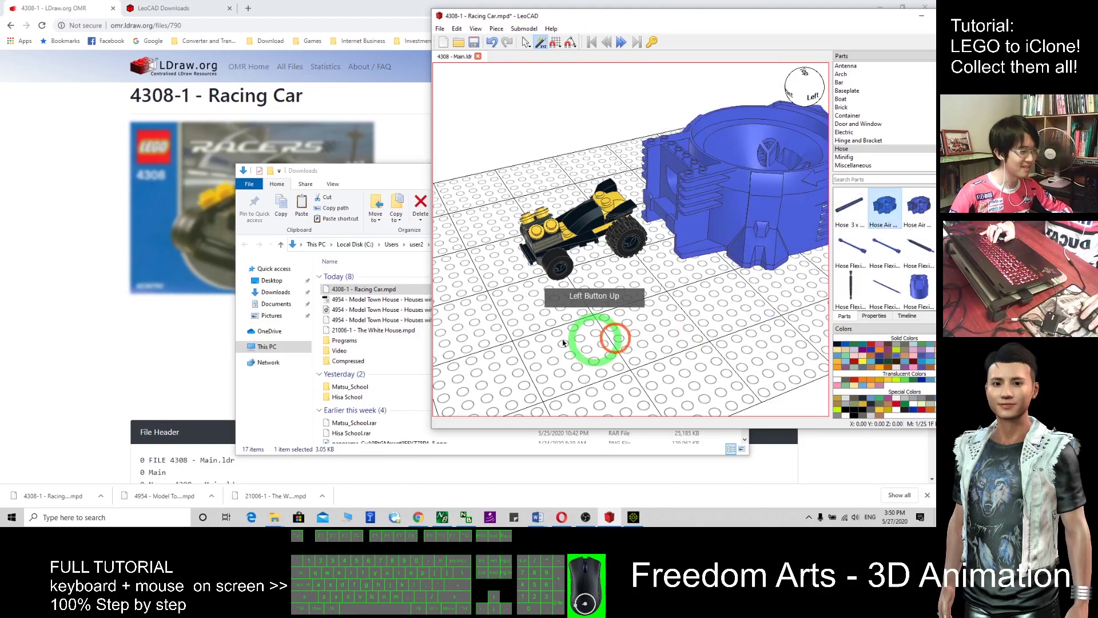
{"action": "right_click_drag", "start_coordinate": [589, 331], "coordinate": [627, 313]}
{"action": "left_click", "coordinate": [168, 8]}
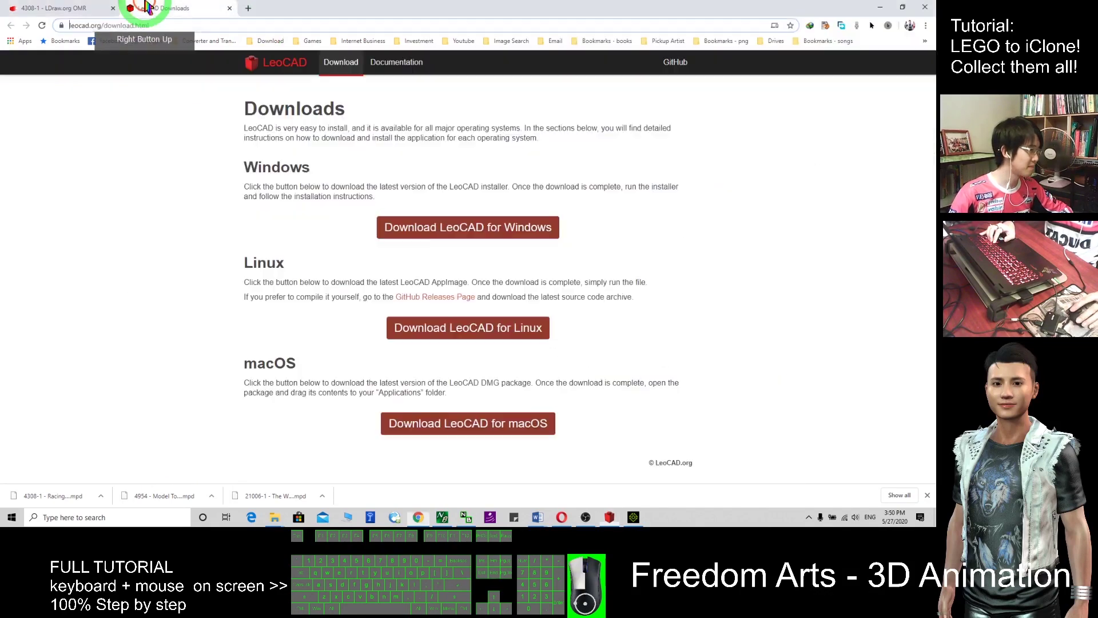
Search the LDraw OMR for 'building' and download the 21030-1 United States Capitol Building .mpd
{"action": "left_click", "coordinate": [85, 9]}
{"action": "left_click", "coordinate": [11, 26]}
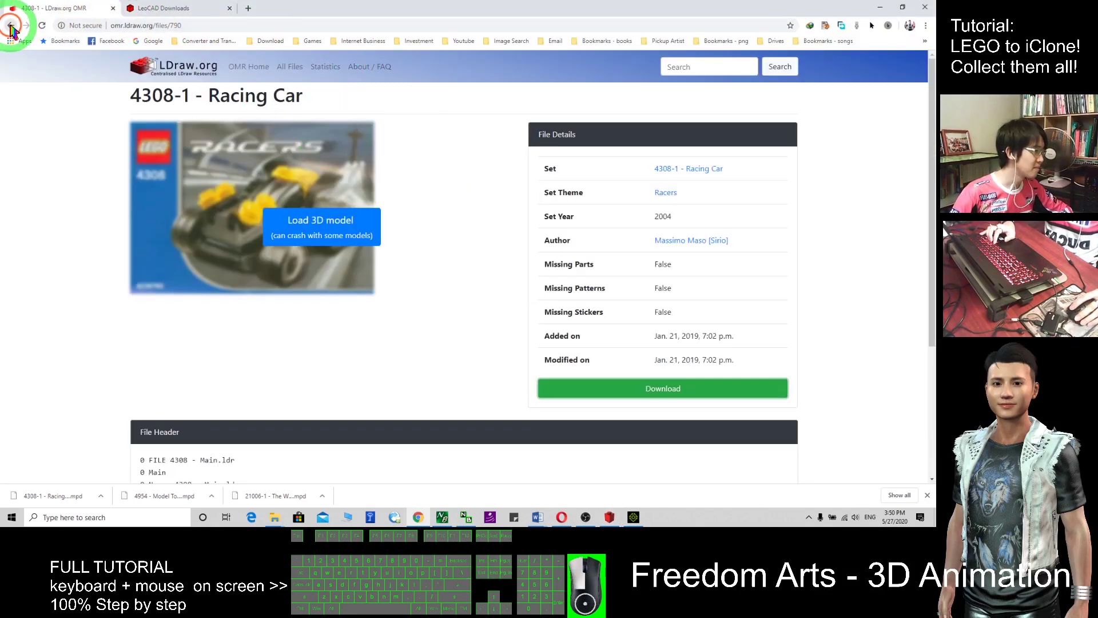
{"action": "left_click_drag", "start_coordinate": [165, 166], "coordinate": [92, 166]}
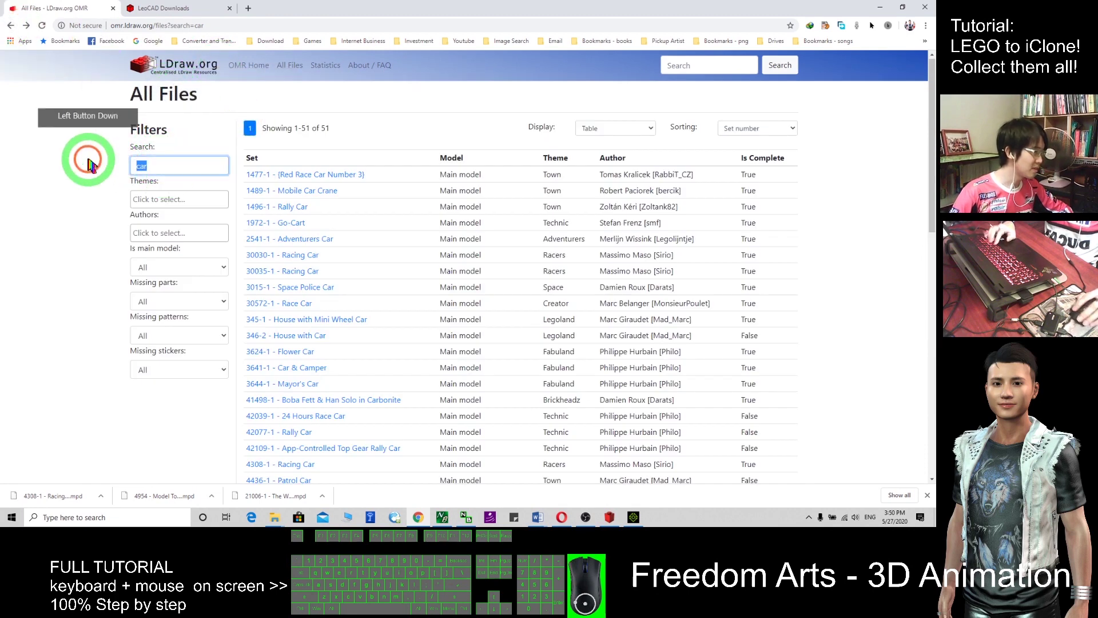
{"action": "type", "text": "building"}
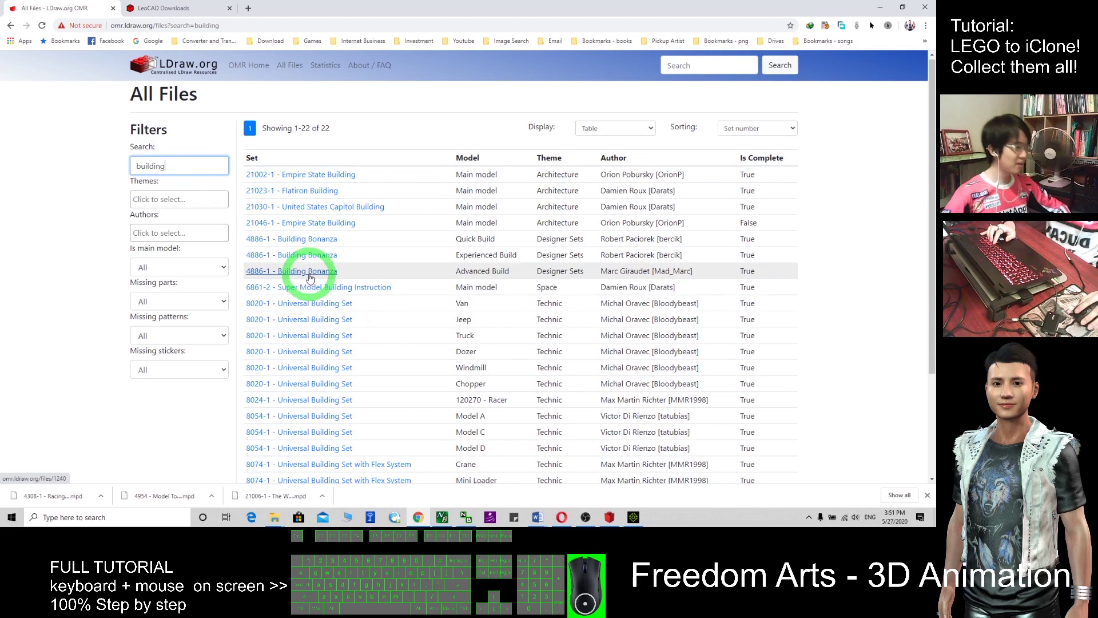
{"action": "left_click", "coordinate": [388, 257]}
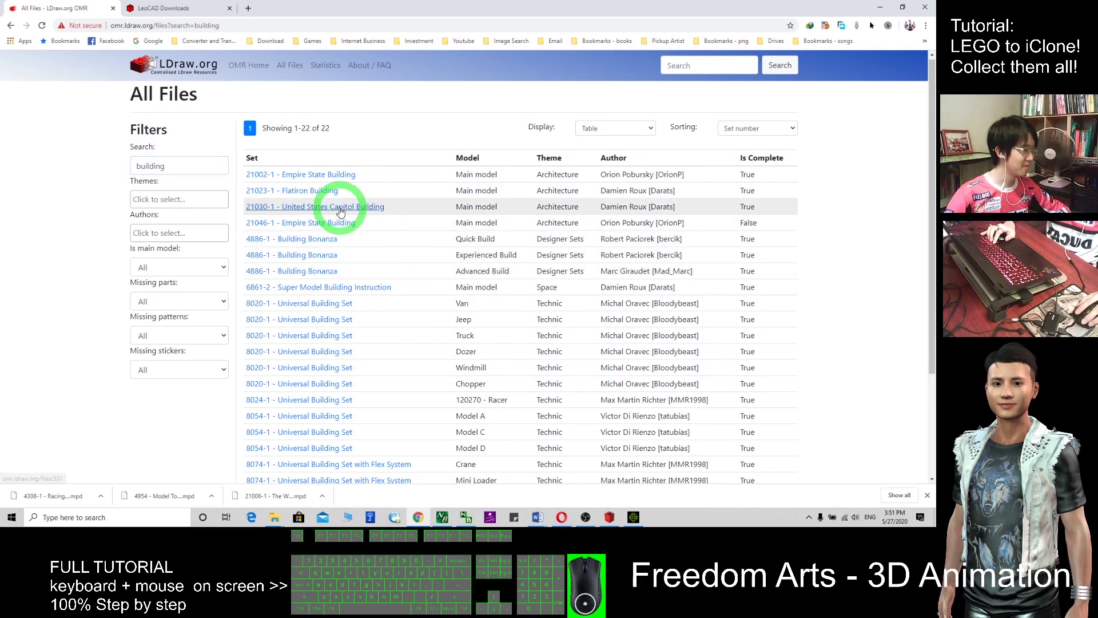
{"action": "left_click", "coordinate": [344, 207]}
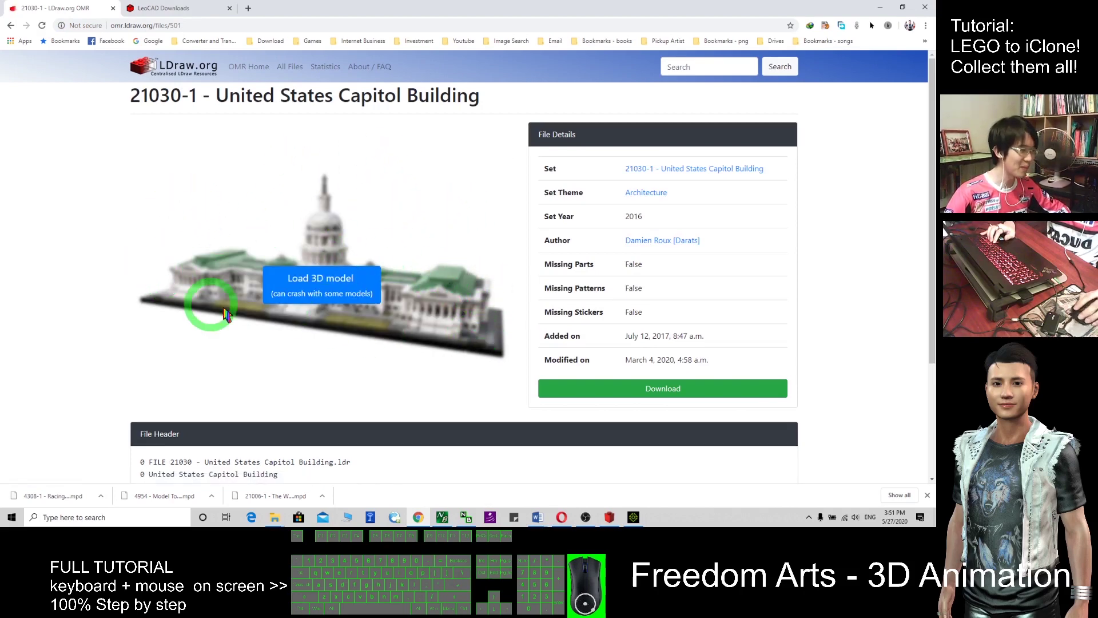
{"action": "left_click", "coordinate": [658, 389]}
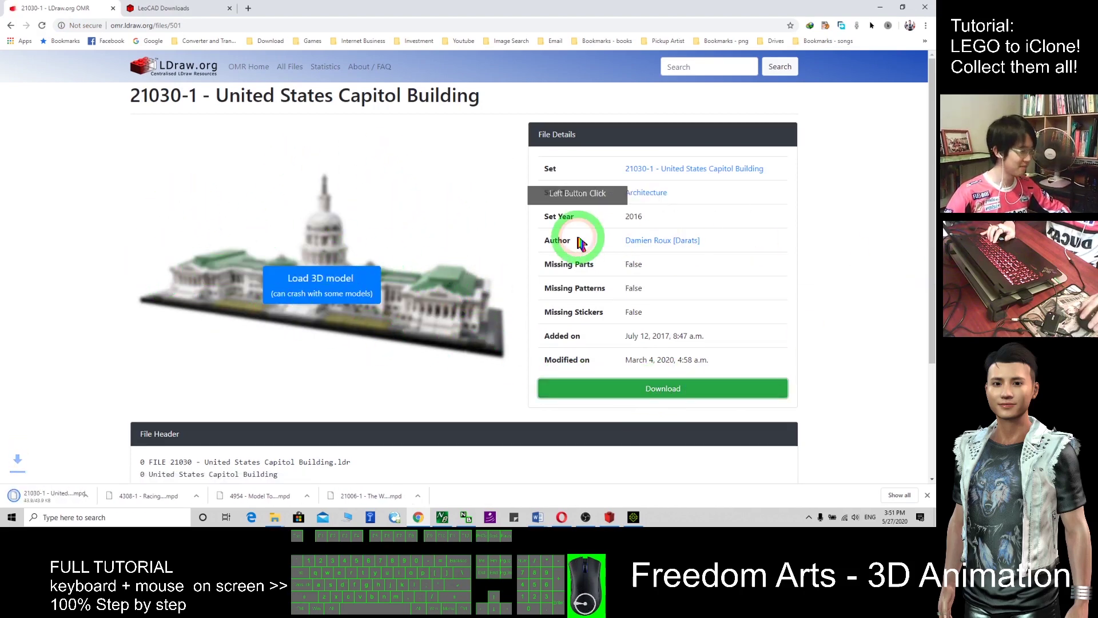
Load the downloaded Capitol .mpd into LeoCAD from Downloads, discarding the racing car scene
{"action": "left_click", "coordinate": [610, 517]}
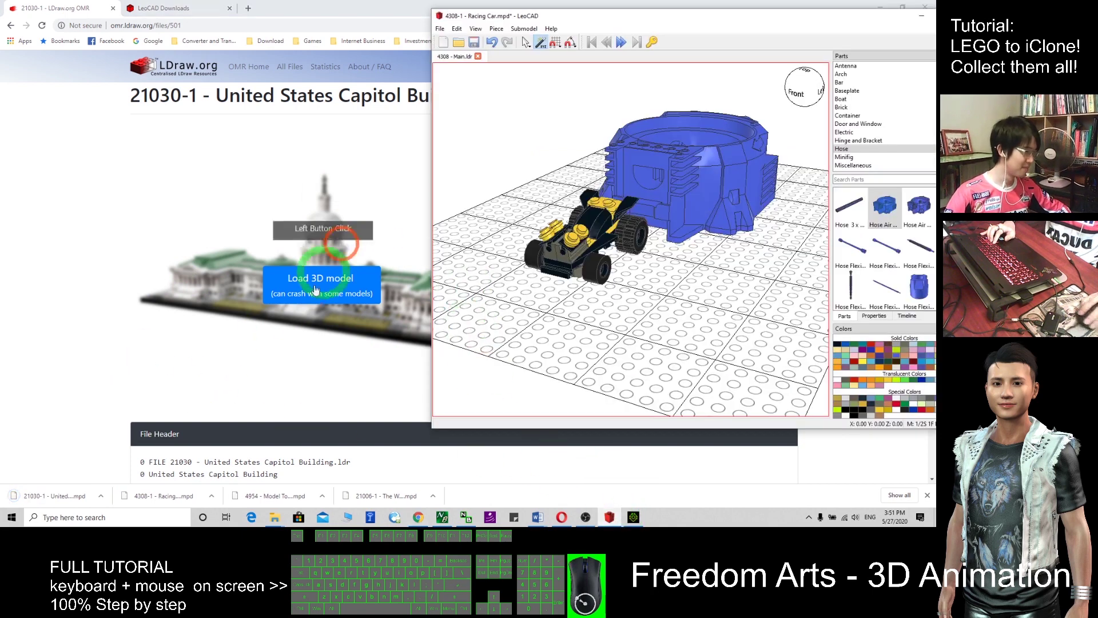
{"action": "left_click", "coordinate": [100, 496]}
{"action": "left_click", "coordinate": [130, 462]}
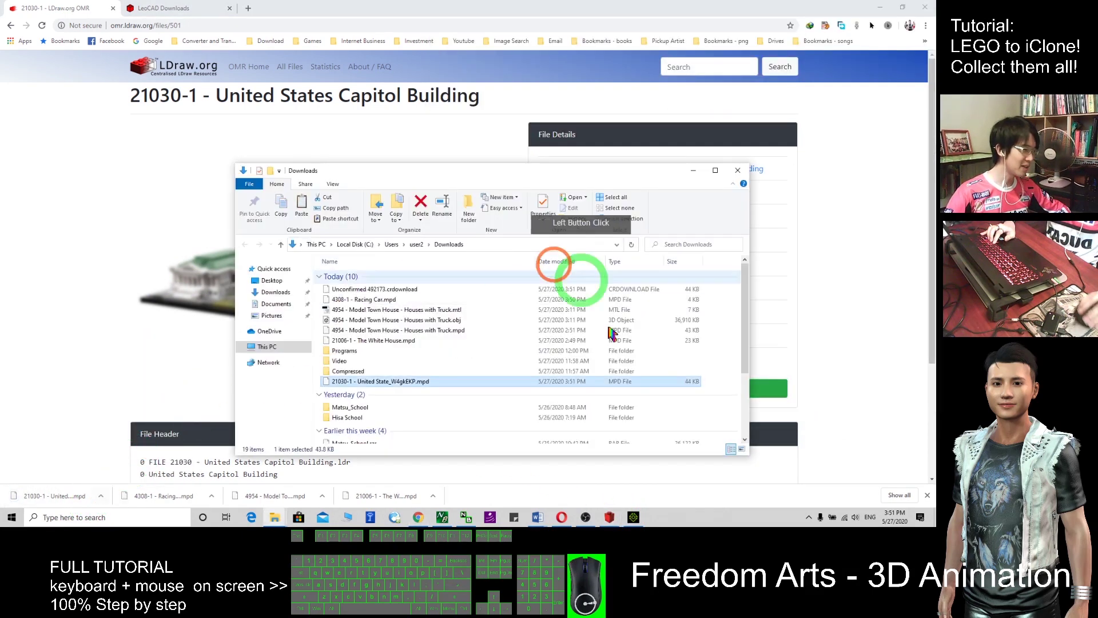
{"action": "left_click", "coordinate": [609, 517]}
{"action": "left_click_drag", "start_coordinate": [371, 171], "coordinate": [162, 120]}
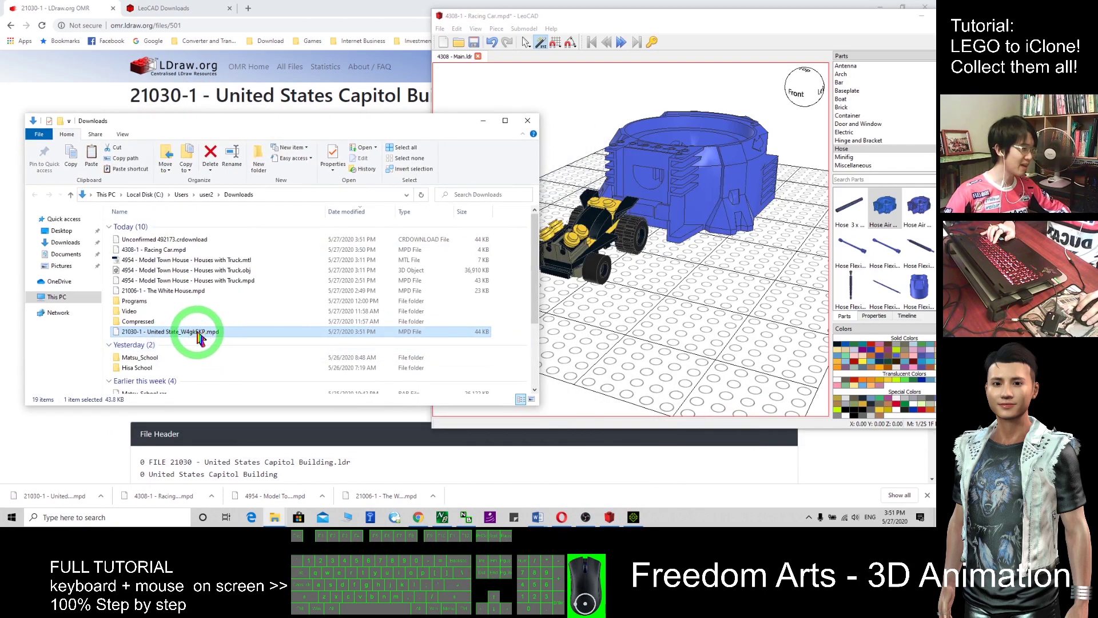
{"action": "left_click_drag", "start_coordinate": [197, 331], "coordinate": [628, 322]}
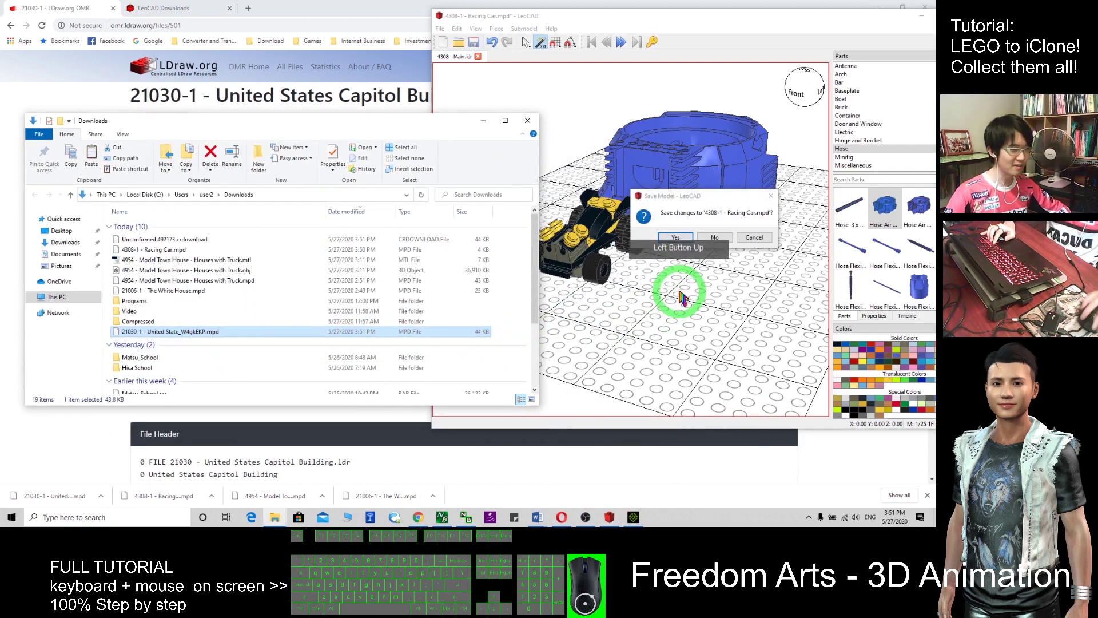
{"action": "left_click", "coordinate": [715, 237]}
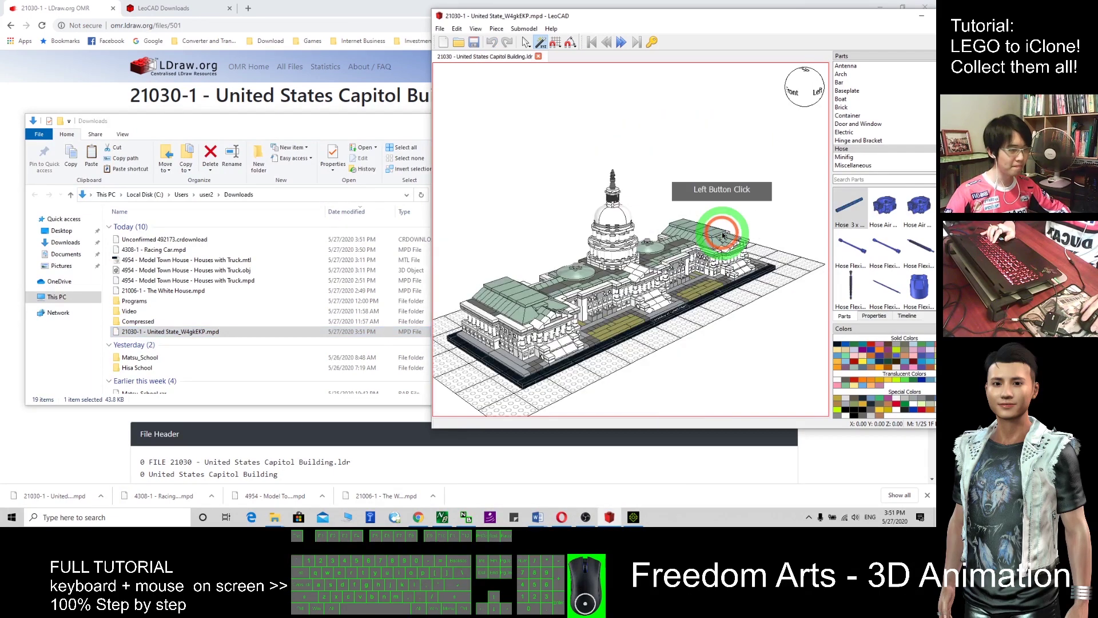
Export the Capitol model as a Wavefront (*.obj) file to the Desktop
{"action": "left_click", "coordinate": [440, 28]}
{"action": "left_click", "coordinate": [490, 119]}
{"action": "left_click", "coordinate": [735, 186]}
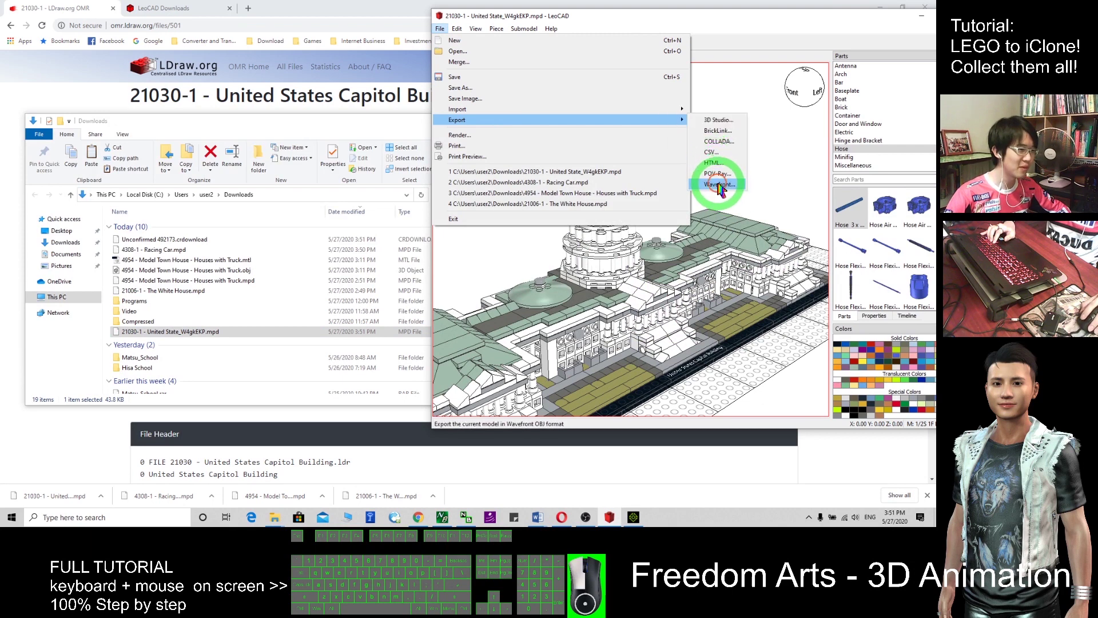
{"action": "left_click", "coordinate": [720, 186]}
{"action": "left_click", "coordinate": [549, 248]}
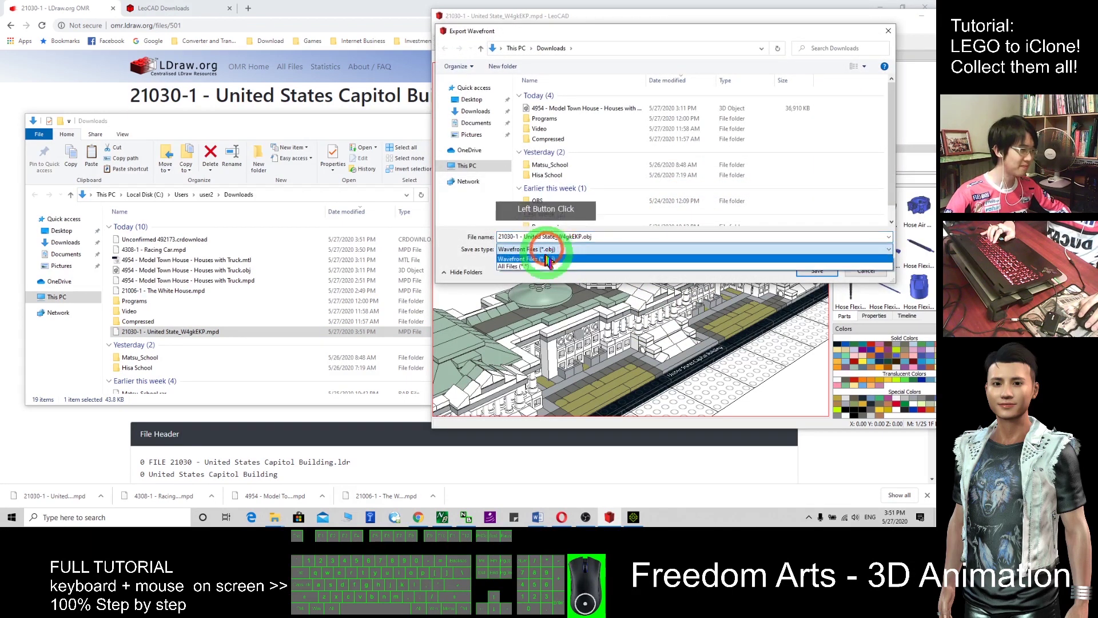
{"action": "left_click", "coordinate": [549, 259]}
{"action": "left_click", "coordinate": [814, 273]}
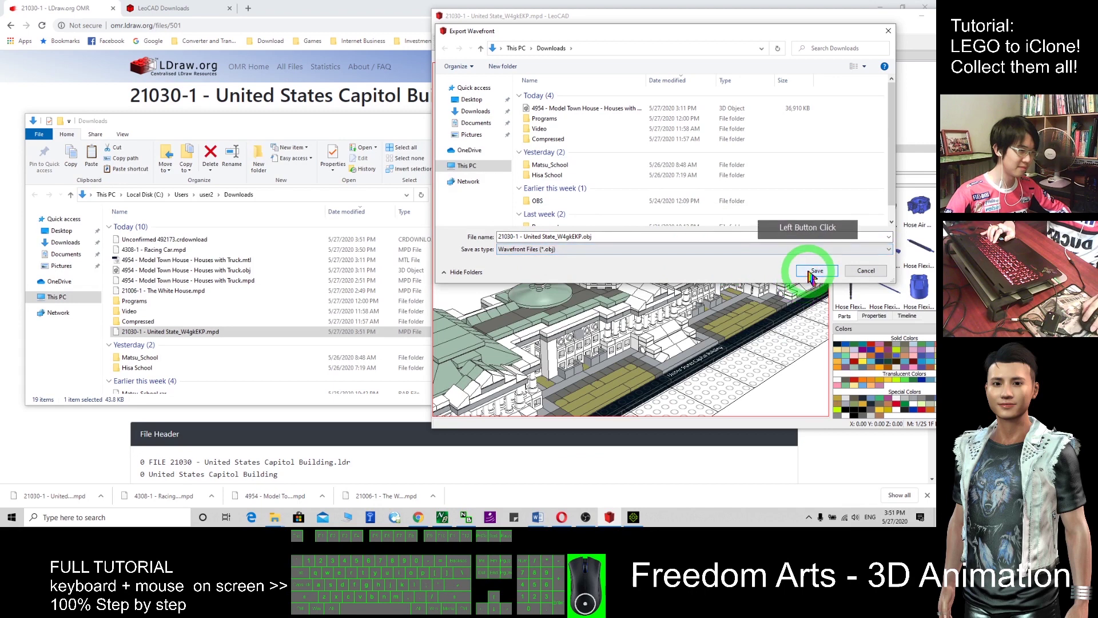
{"action": "left_click", "coordinate": [474, 124]}
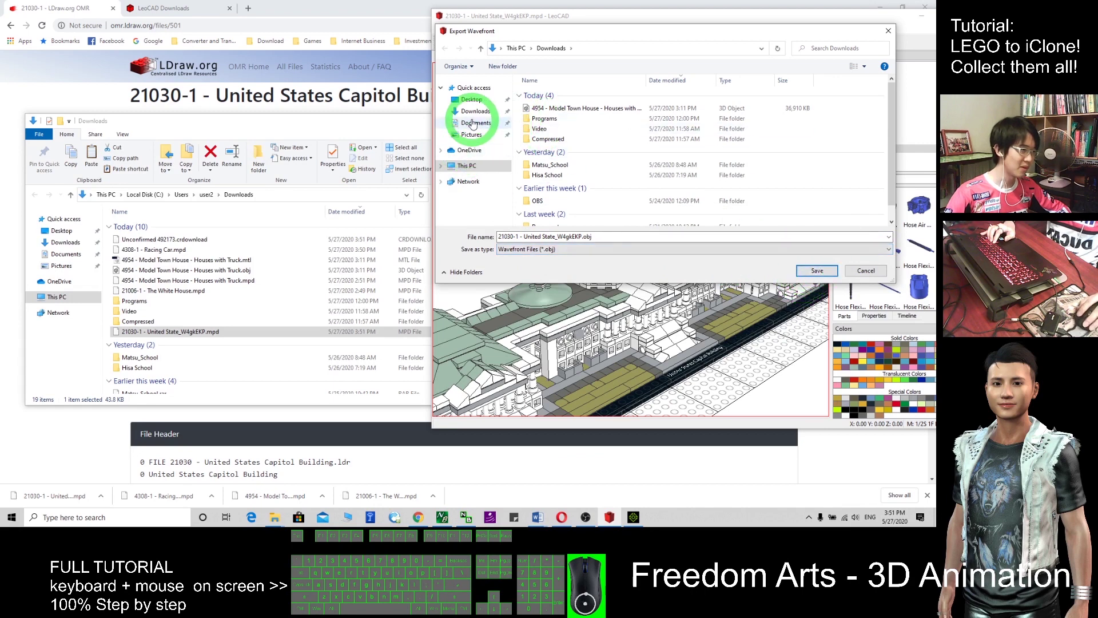
{"action": "left_click", "coordinate": [808, 274]}
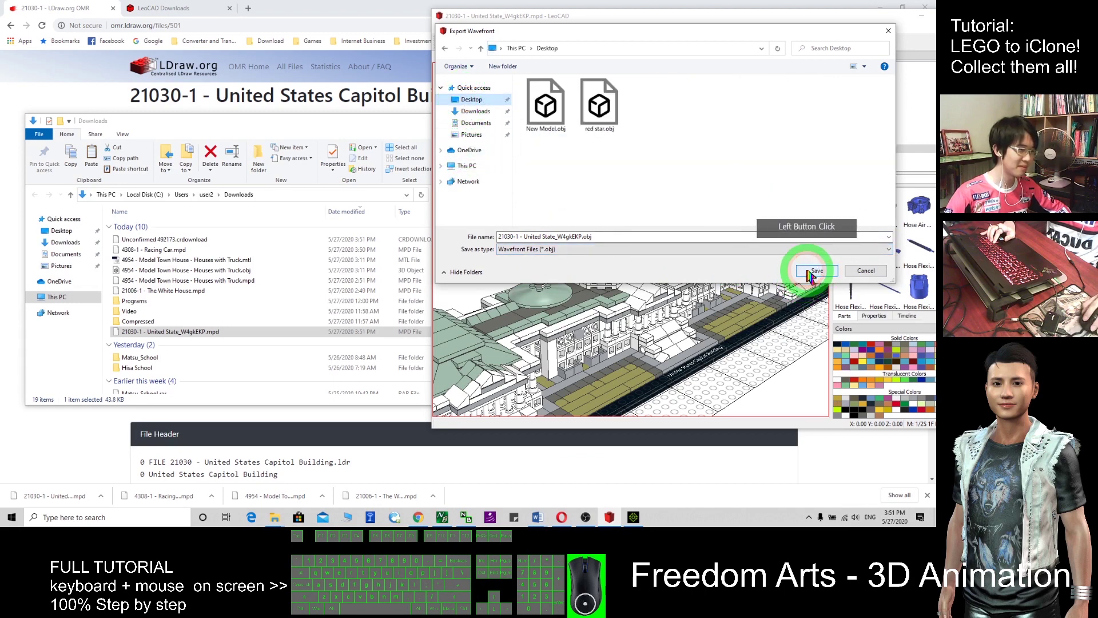
{"action": "left_click", "coordinate": [633, 518]}
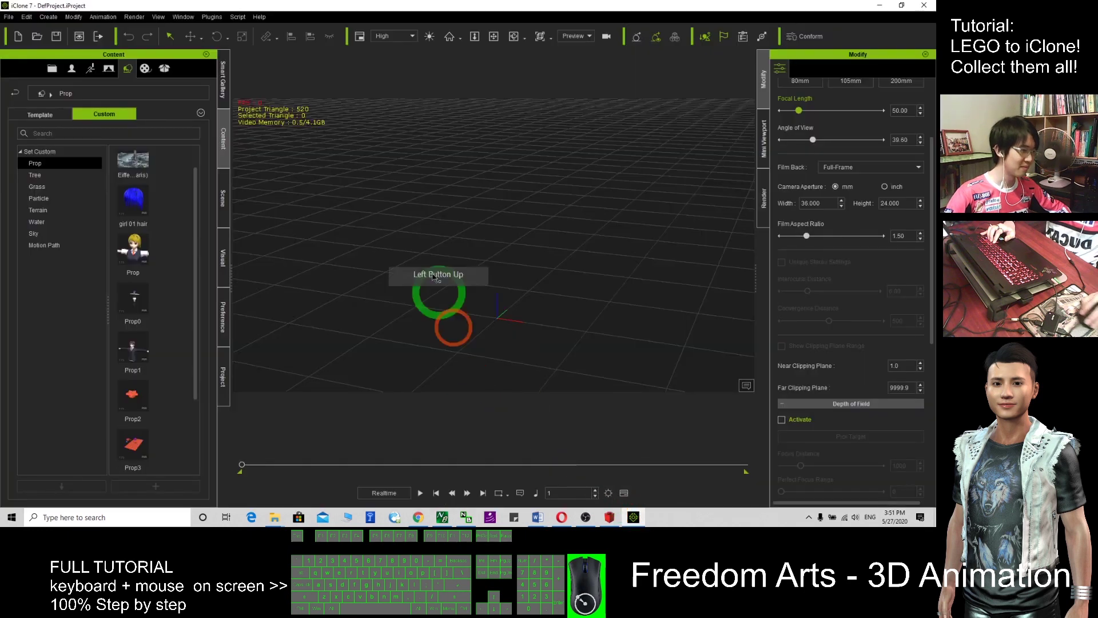
Start a new empty iClone project and clear the browser and Downloads windows away
{"action": "left_click", "coordinate": [8, 17]}
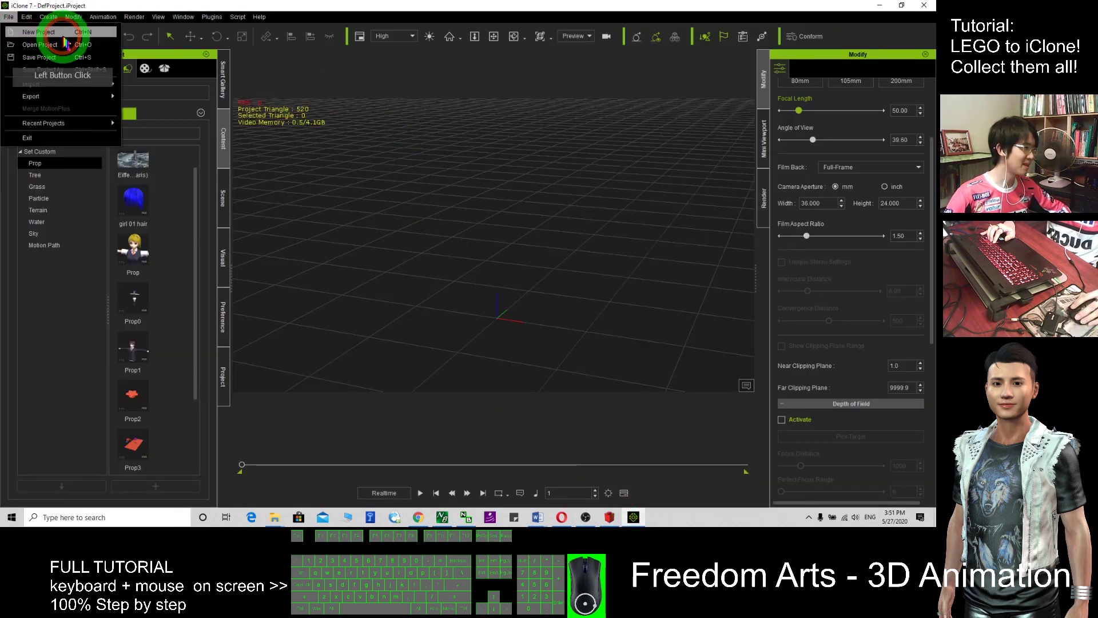
{"action": "left_click", "coordinate": [65, 41]}
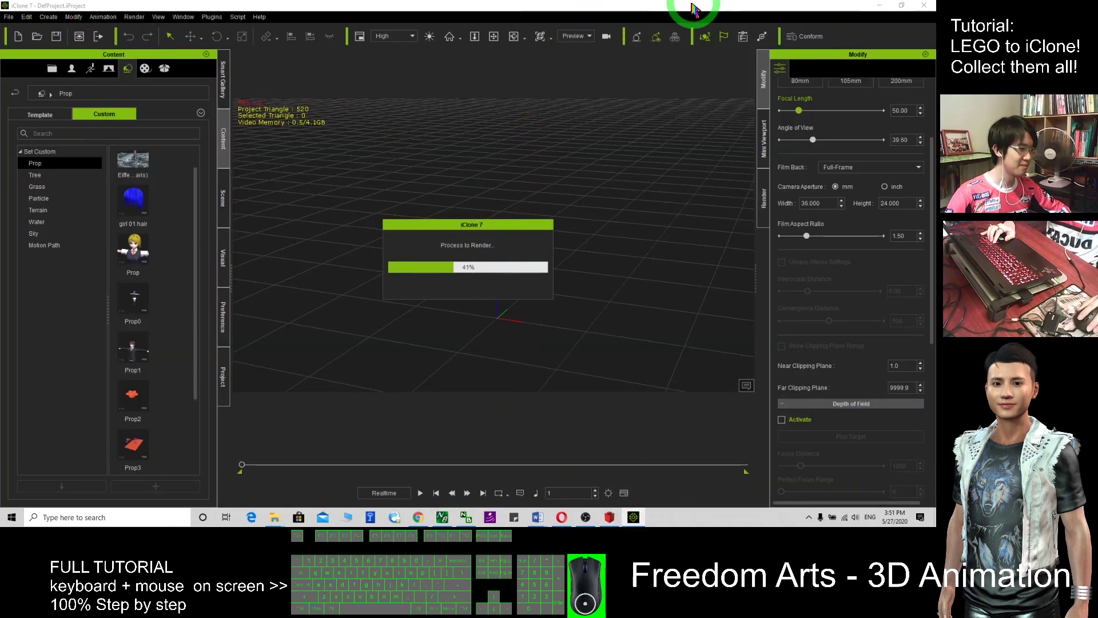
{"action": "double_click", "coordinate": [694, 8]}
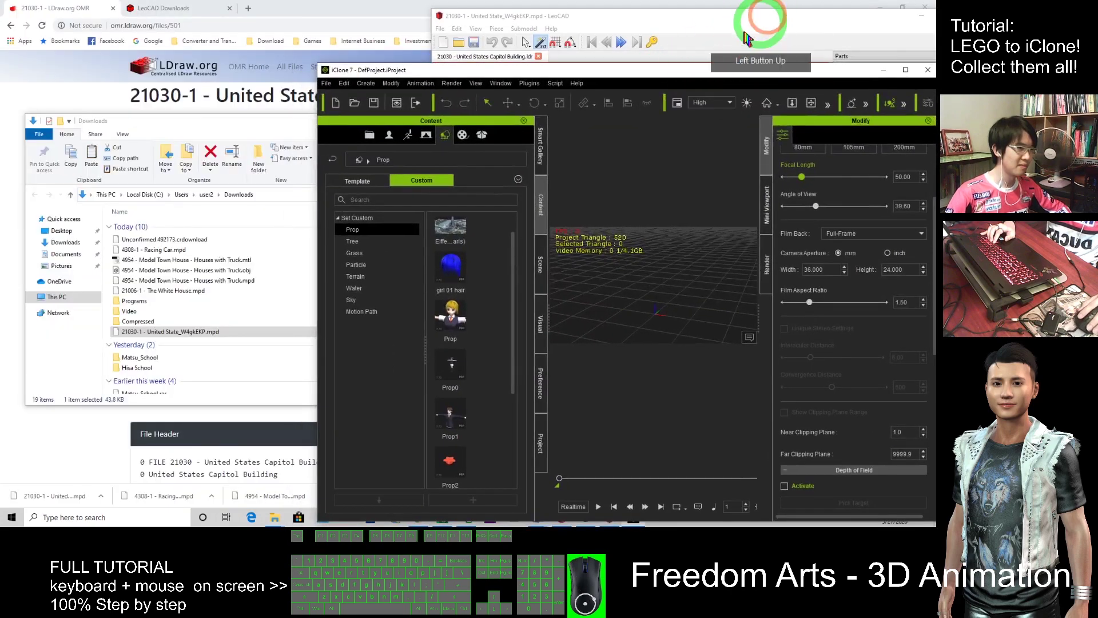
{"action": "left_click", "coordinate": [344, 8]}
{"action": "left_click", "coordinate": [881, 7]}
{"action": "left_click", "coordinate": [681, 178]}
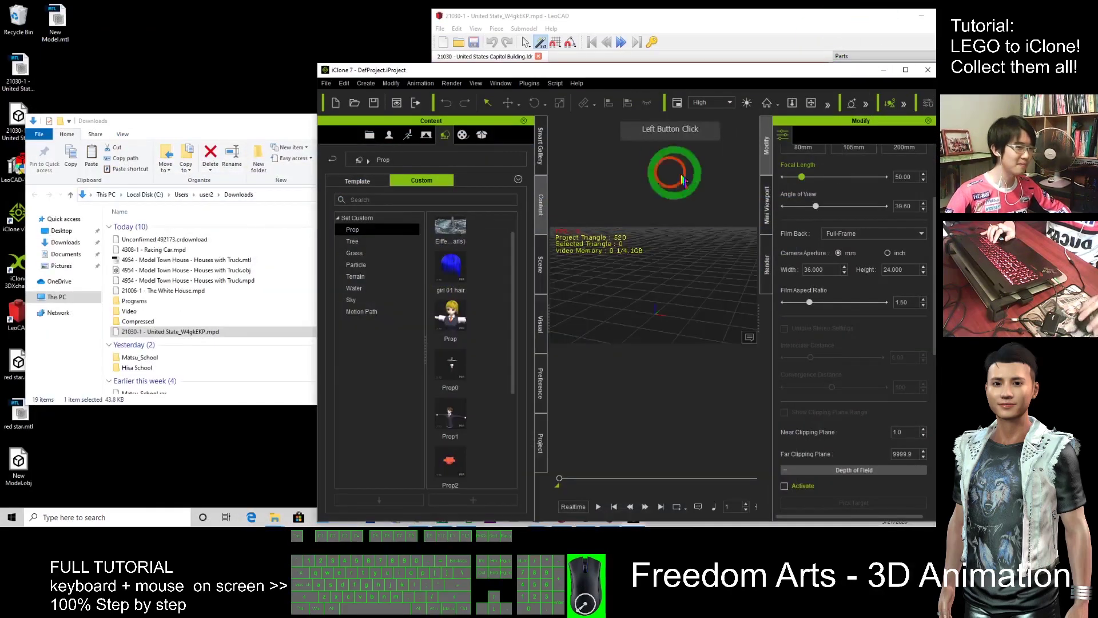
{"action": "left_click", "coordinate": [180, 124]}
{"action": "left_click", "coordinate": [533, 121]}
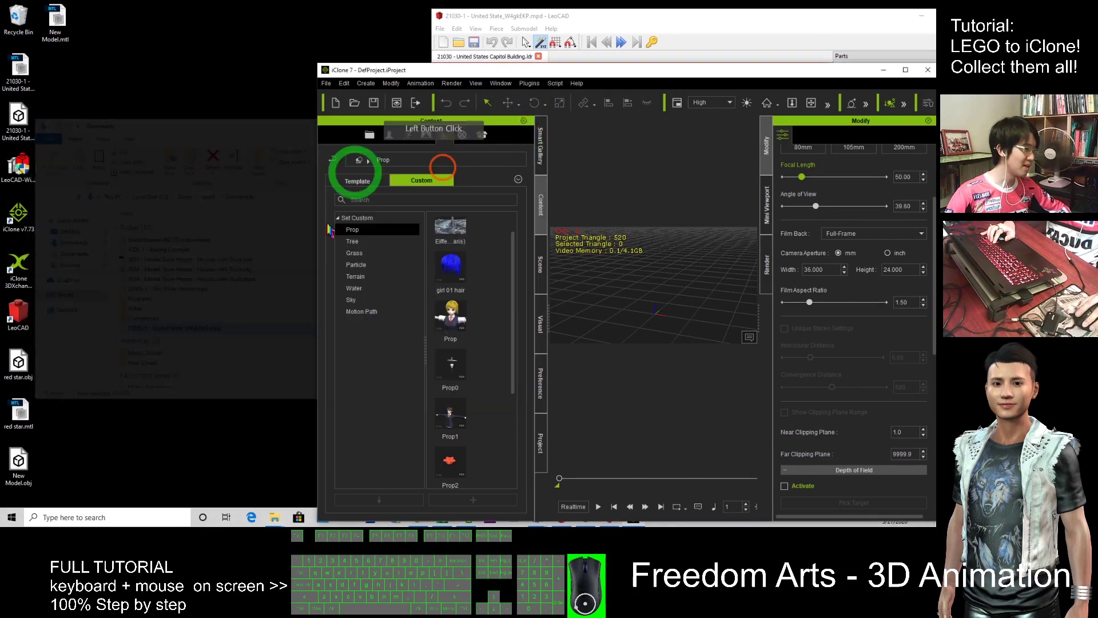
Drag the 21030-1 Capitol .obj from the desktop into the iClone viewport
{"action": "left_click", "coordinate": [61, 24]}
{"action": "left_click", "coordinate": [24, 476], "text": "ctrl"}
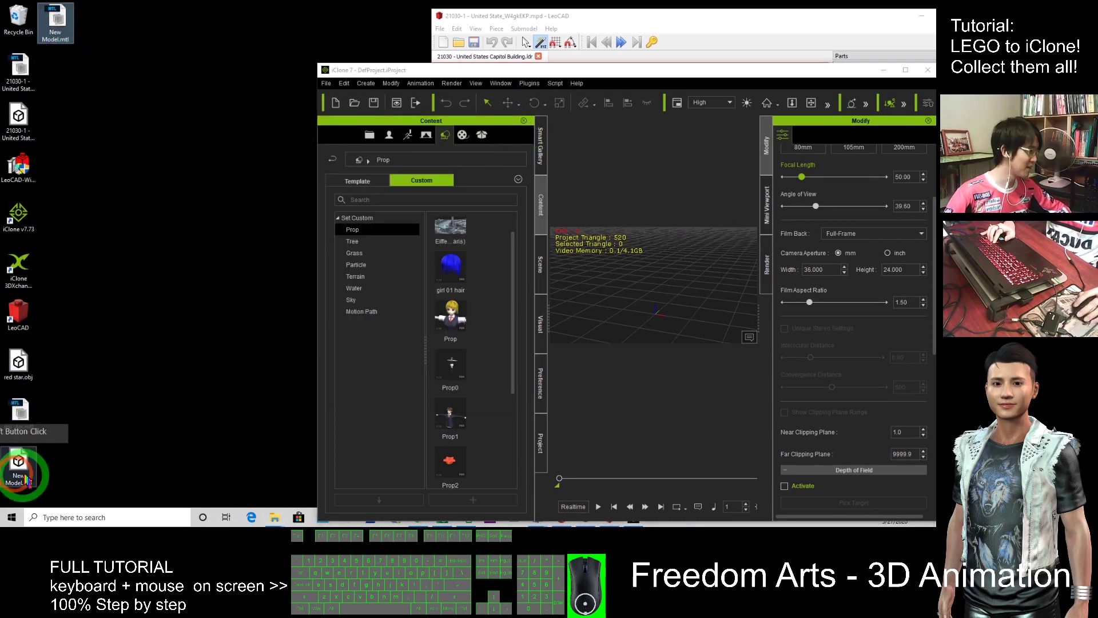
{"action": "left_click", "coordinate": [135, 397]}
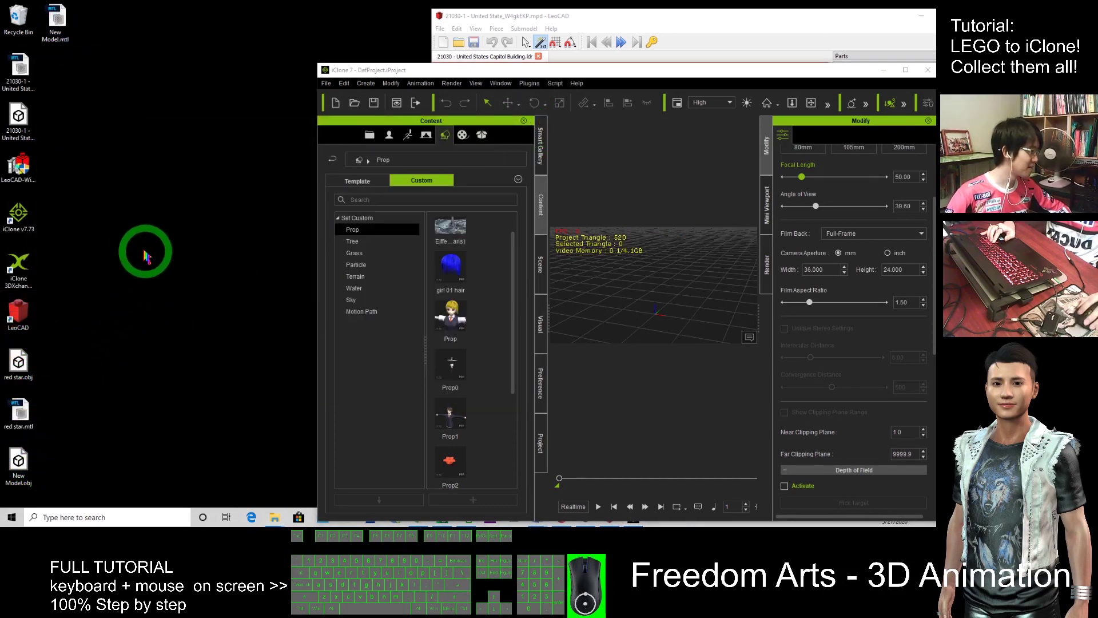
{"action": "left_click_drag", "start_coordinate": [16, 142], "coordinate": [649, 315]}
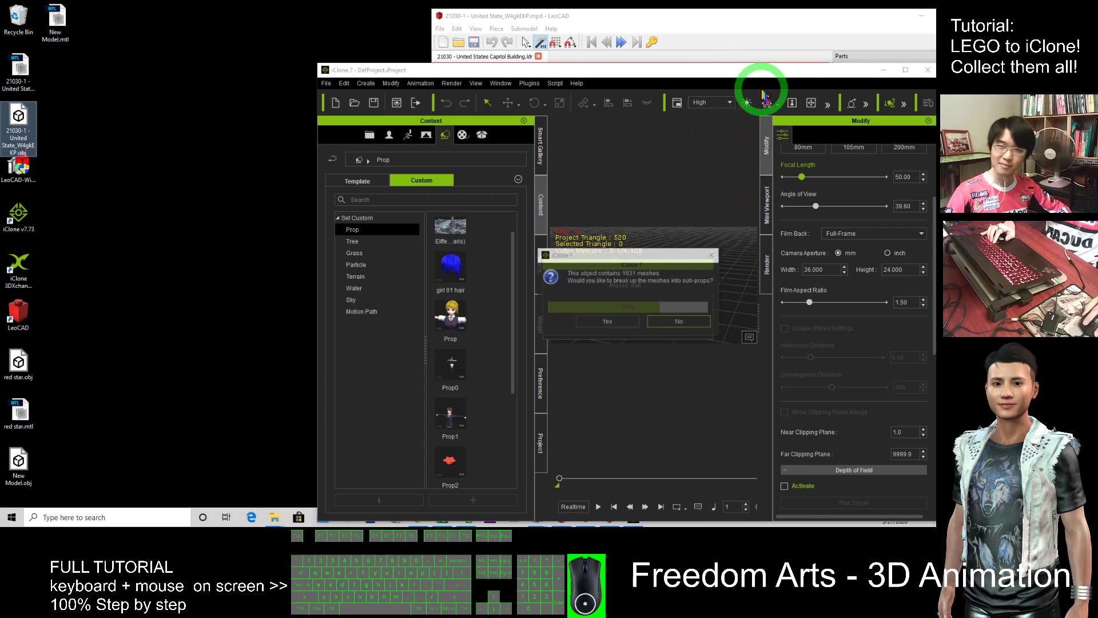
Import the Capitol as one unsplit prop and set its X rotation to 270
{"action": "left_click", "coordinate": [690, 323]}
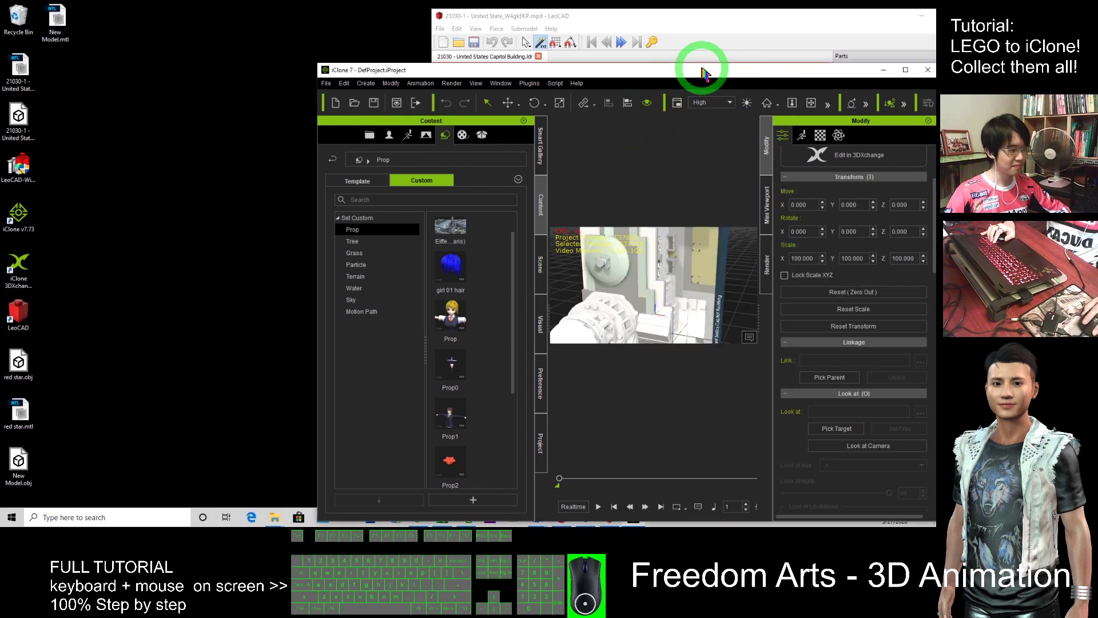
{"action": "left_click_drag", "start_coordinate": [704, 73], "coordinate": [538, 1]}
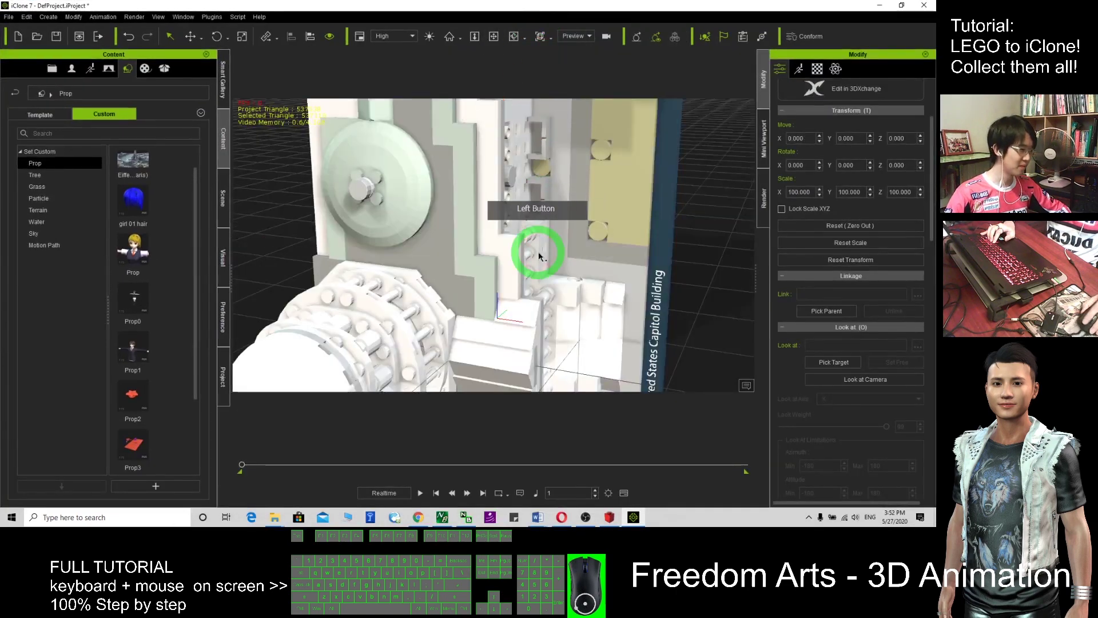
{"action": "scroll", "coordinate": [536, 260], "scroll_direction": "down", "scroll_amount": 10}
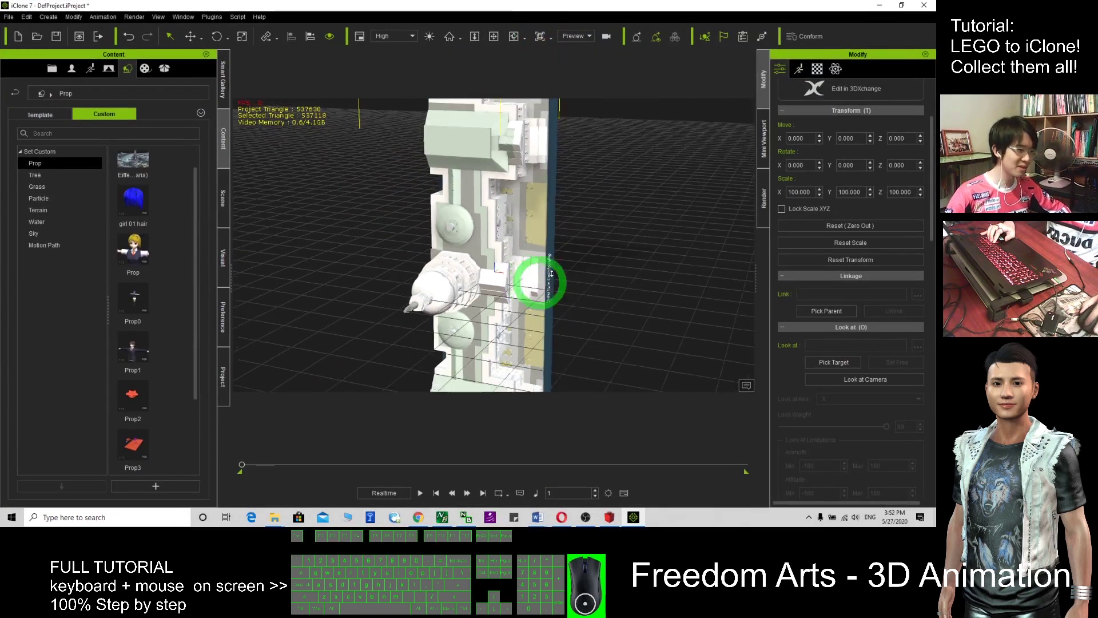
{"action": "left_click_drag", "start_coordinate": [780, 165], "coordinate": [693, 161]}
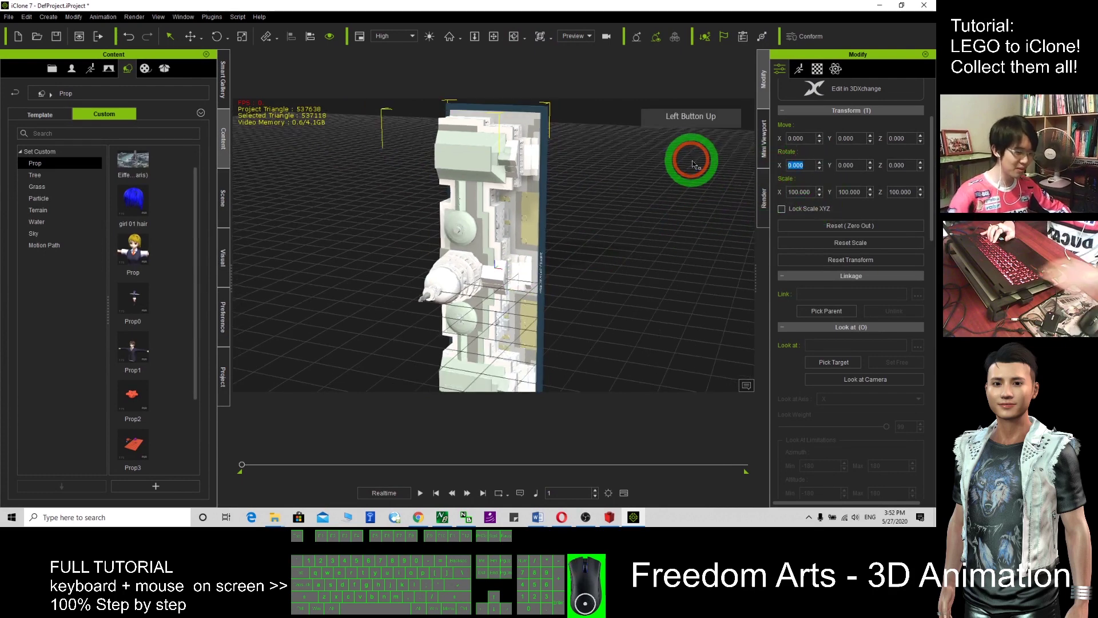
{"action": "type", "text": "27"}
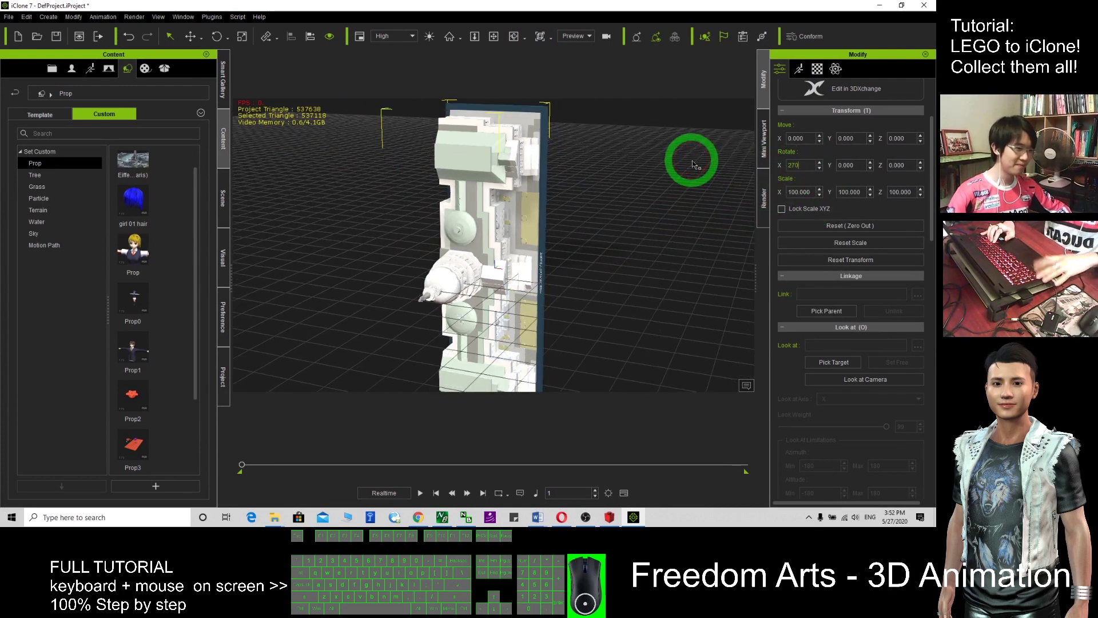
{"action": "key", "text": "Return"}
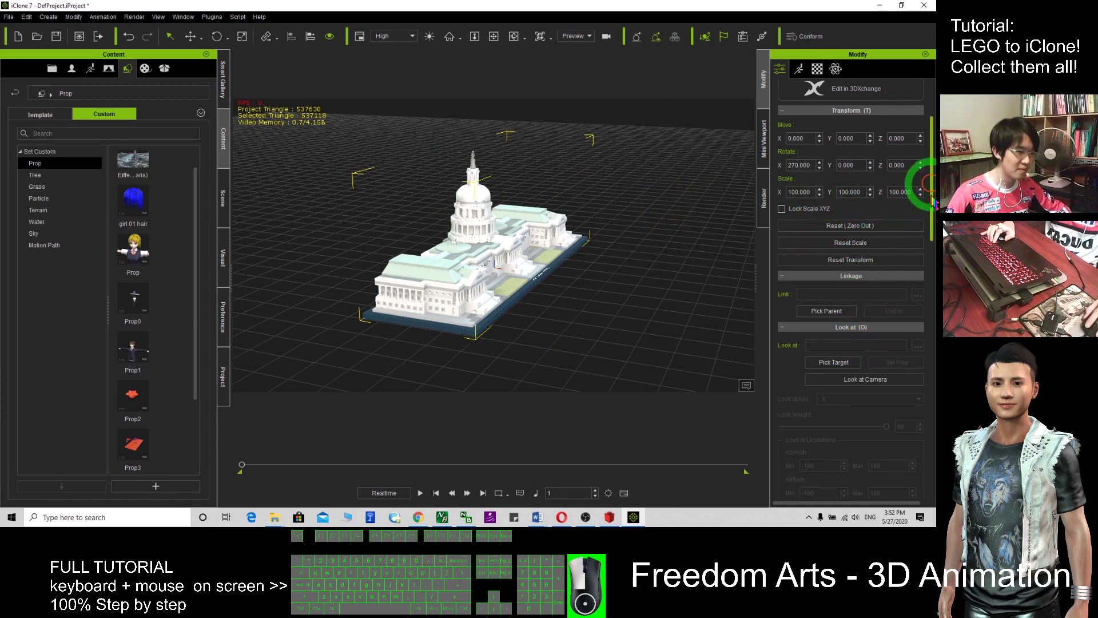
Apply Reset Transform and then Reset (Zero Out) to the Capitol prop
{"action": "left_click_drag", "start_coordinate": [933, 202], "coordinate": [859, 396]}
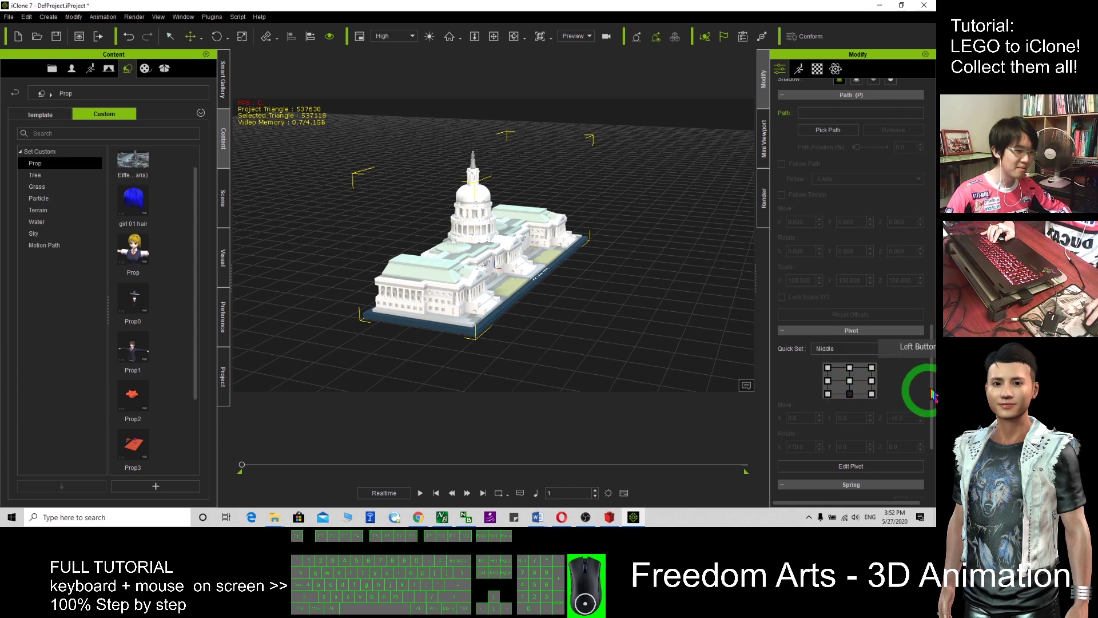
{"action": "left_click_drag", "start_coordinate": [933, 395], "coordinate": [932, 178]}
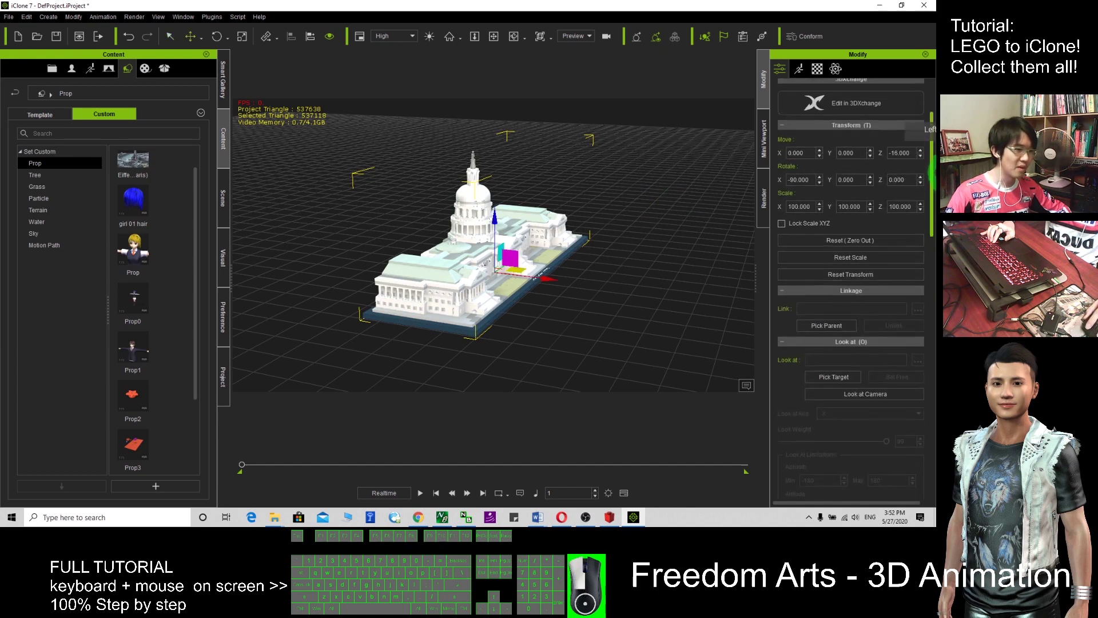
{"action": "left_click_drag", "start_coordinate": [932, 131], "coordinate": [932, 119]}
{"action": "left_click", "coordinate": [856, 311]}
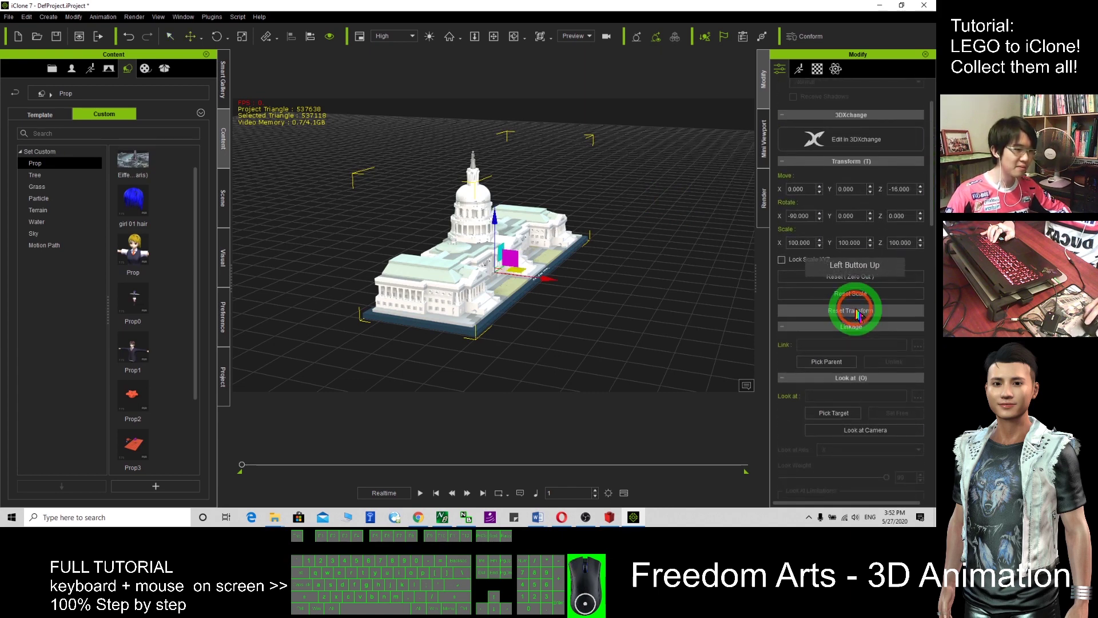
{"action": "left_click_drag", "start_coordinate": [938, 221], "coordinate": [938, 195]}
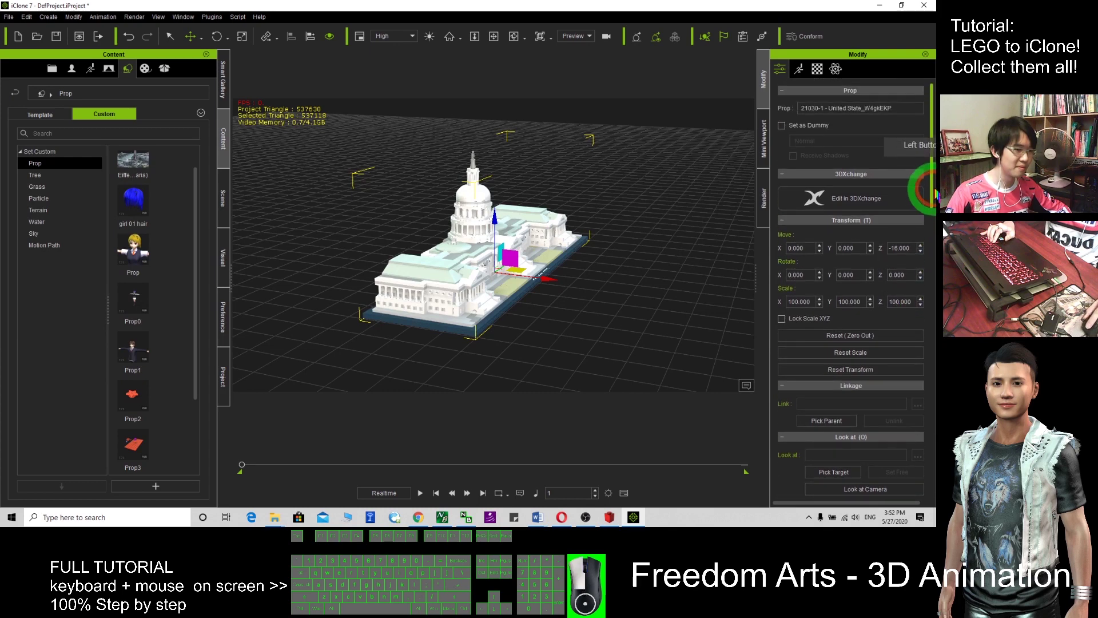
{"action": "left_click", "coordinate": [869, 337]}
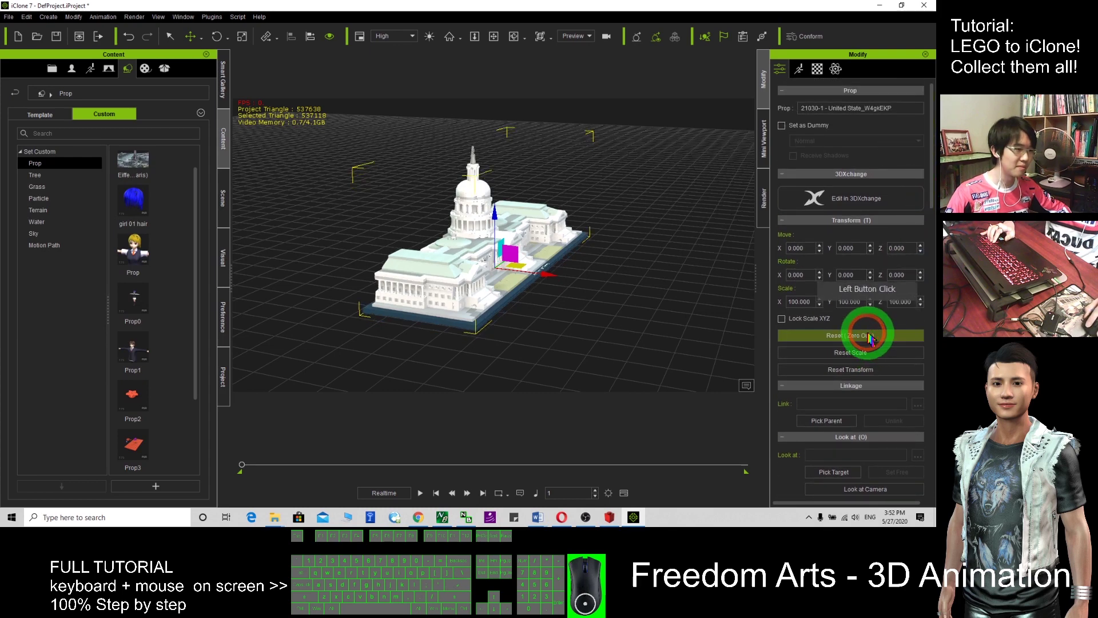
{"action": "scroll", "coordinate": [635, 293], "scroll_direction": "up", "scroll_amount": 3}
Pan, orbit and zoom around the Capitol model, then bring LeoCAD forward for comparison
{"action": "key", "text": "x"}
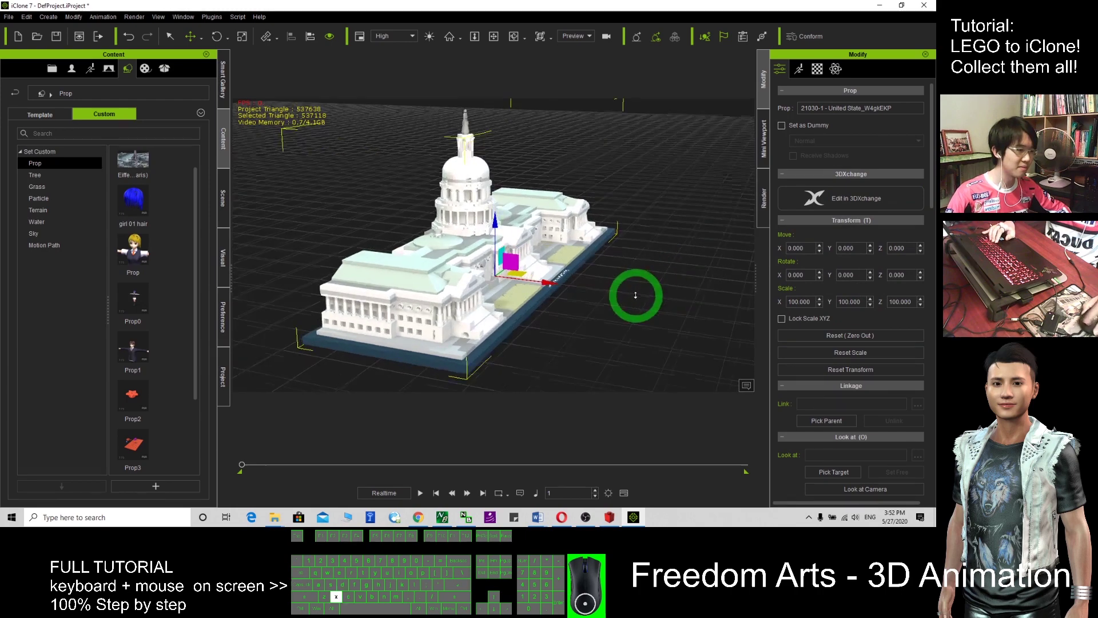
{"action": "left_click_drag", "start_coordinate": [635, 297], "coordinate": [658, 261]}
{"action": "key", "text": "c"}
{"action": "left_click_drag", "start_coordinate": [658, 261], "coordinate": [583, 240]}
{"action": "scroll", "coordinate": [583, 238], "scroll_direction": "up", "scroll_amount": 5}
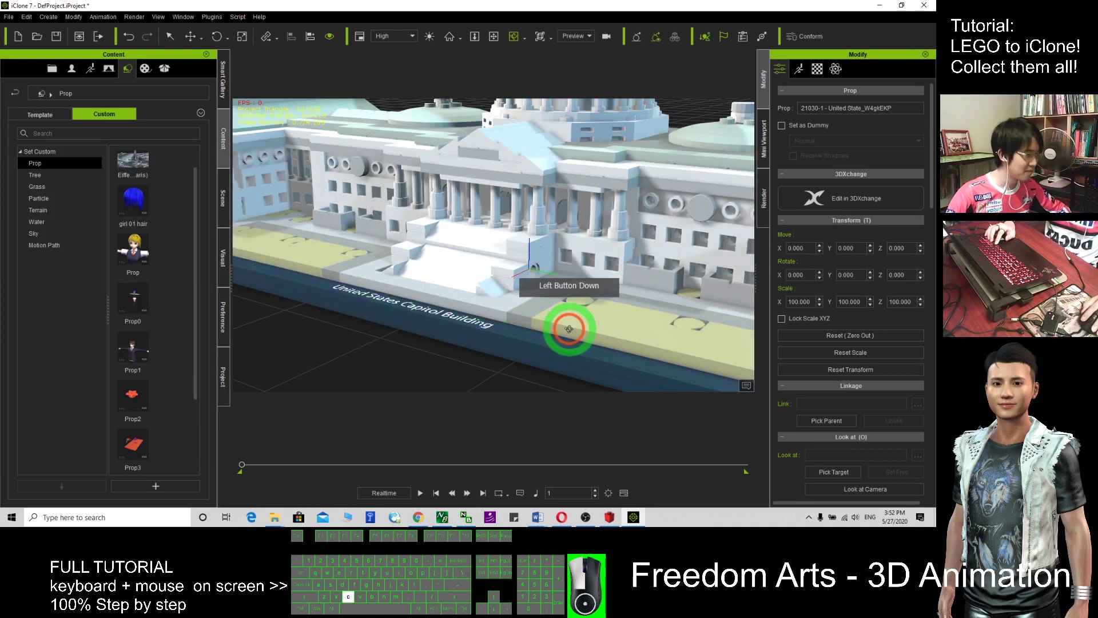
{"action": "left_click_drag", "start_coordinate": [569, 329], "coordinate": [633, 310]}
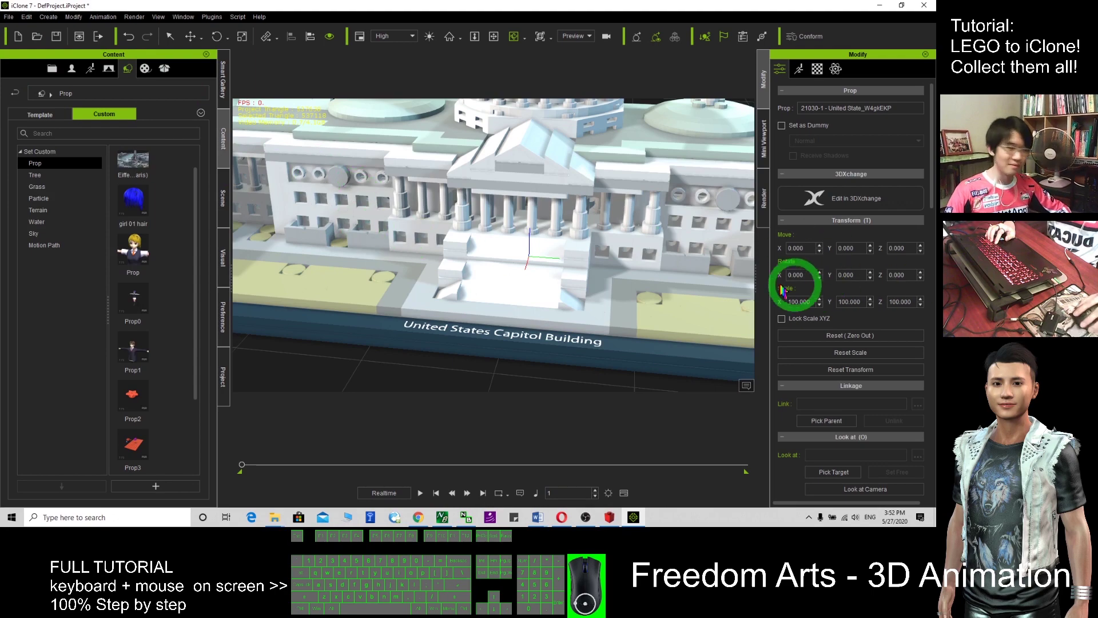
{"action": "scroll", "coordinate": [618, 284], "scroll_direction": "down", "scroll_amount": 5}
{"action": "left_click_drag", "start_coordinate": [618, 285], "coordinate": [532, 236]}
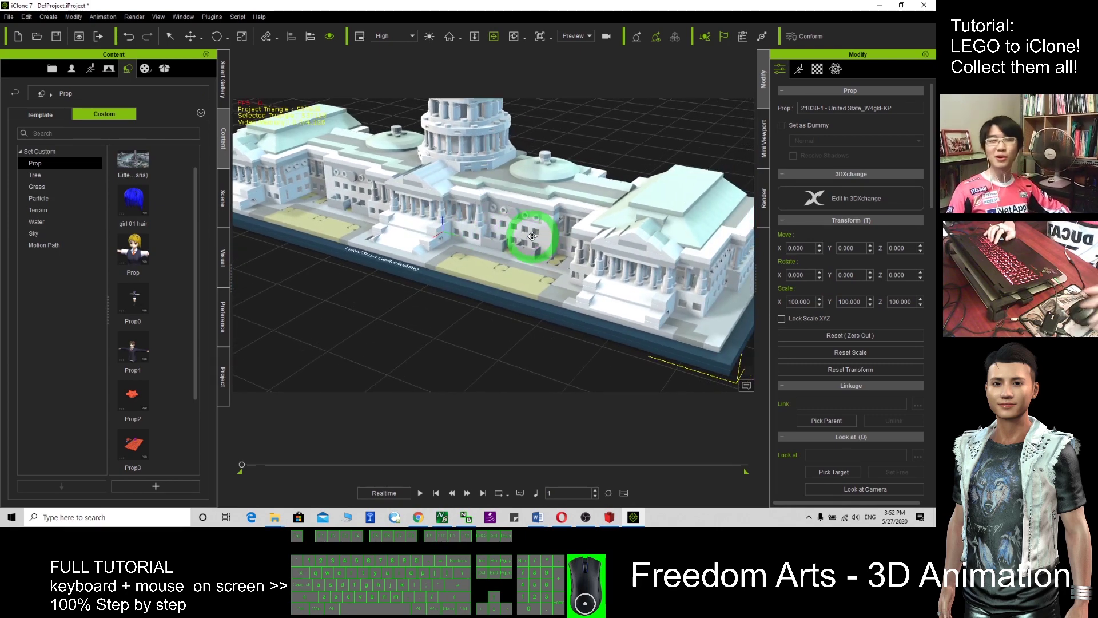
{"action": "left_click", "coordinate": [611, 516]}
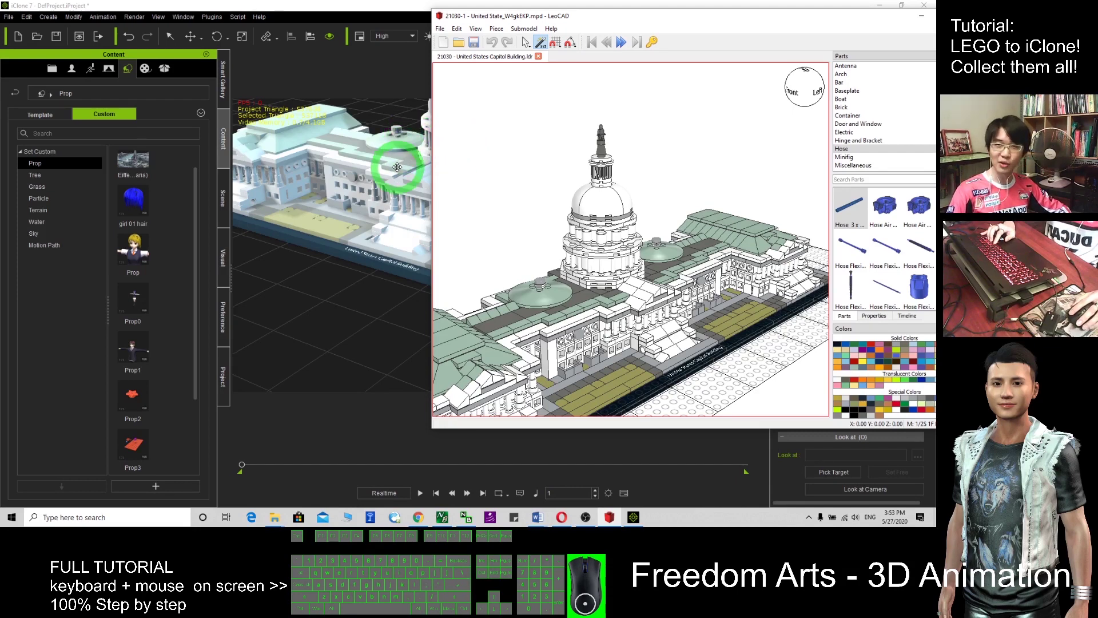
Bring iClone back in front of LeoCAD showing the whole upright Capitol
{"action": "left_click", "coordinate": [355, 5]}
{"action": "left_click", "coordinate": [496, 169]}
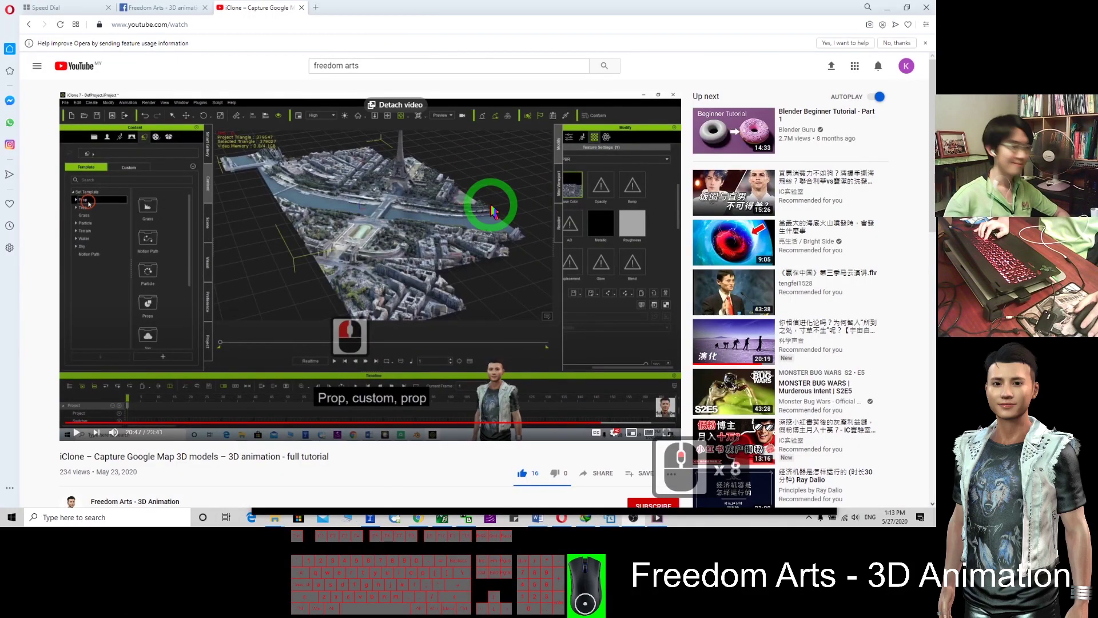
{"action": "scroll", "coordinate": [485, 231], "scroll_direction": "down", "scroll_amount": 6}
{"action": "scroll", "coordinate": [485, 229], "scroll_direction": "up", "scroll_amount": 5}
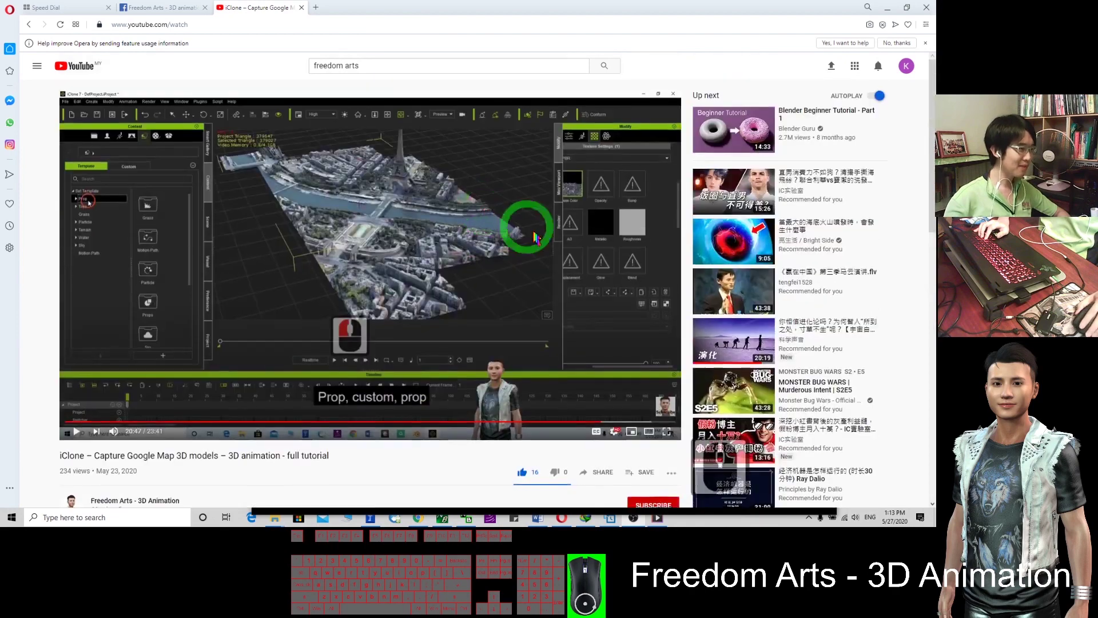
Subscribe to the Freedom Arts - 3D Animation channel with All notifications
{"action": "scroll", "coordinate": [572, 263], "scroll_direction": "down", "scroll_amount": 3}
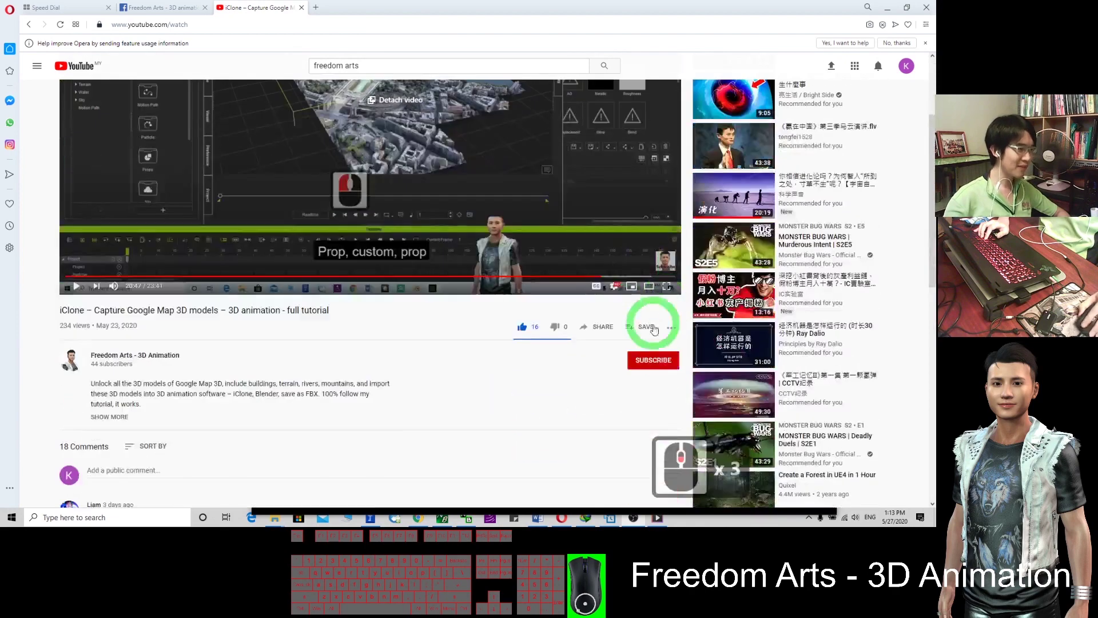
{"action": "left_click", "coordinate": [655, 366]}
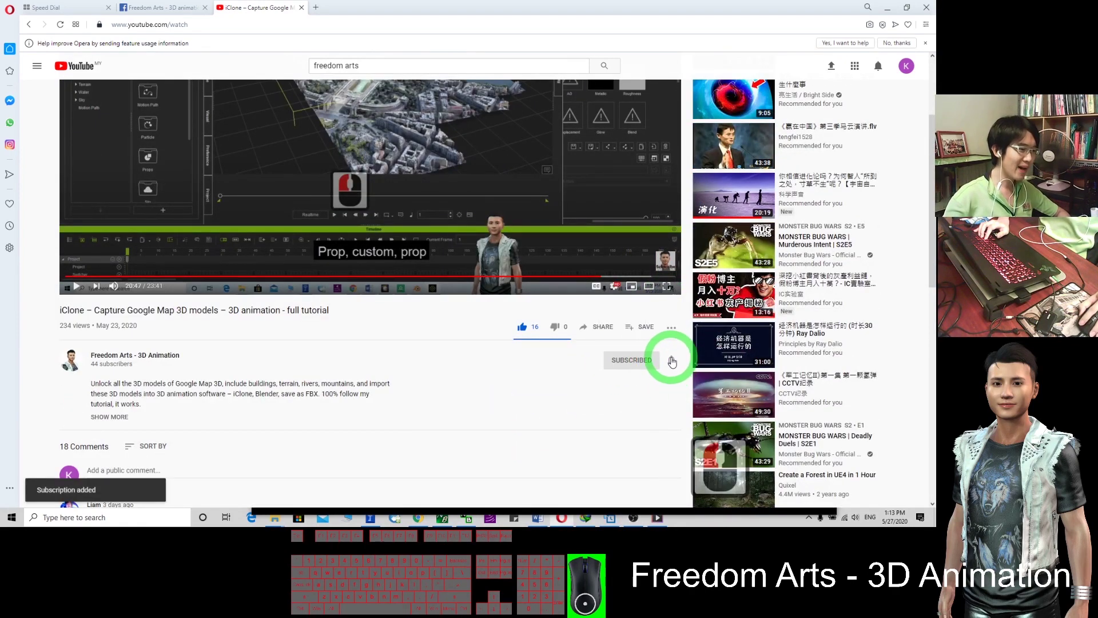
{"action": "left_click", "coordinate": [671, 362]}
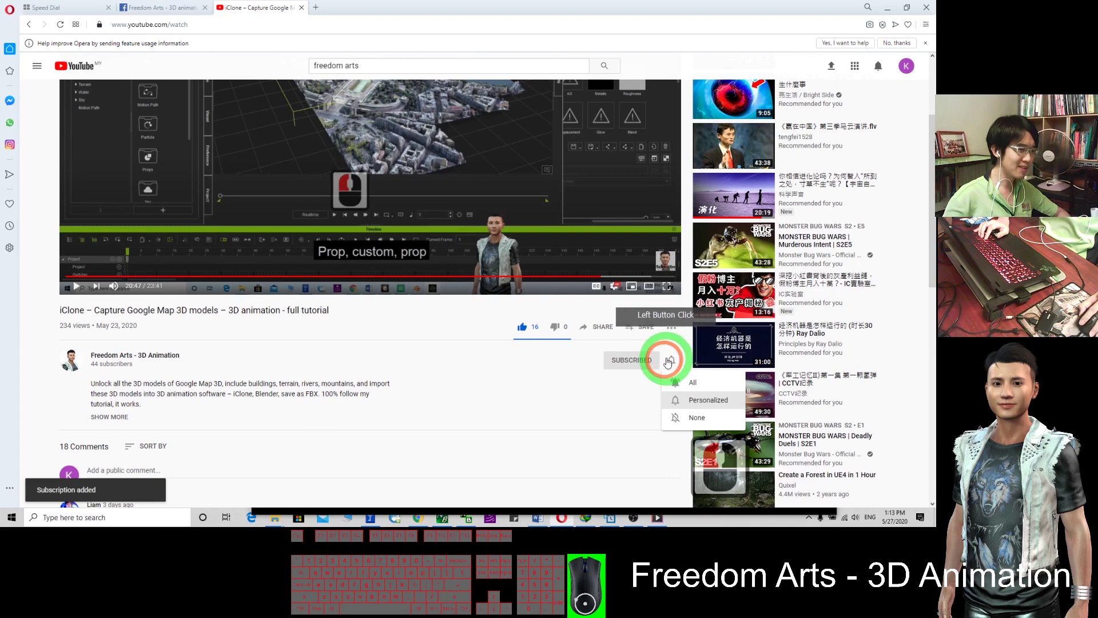
{"action": "left_click", "coordinate": [681, 382]}
{"action": "left_click", "coordinate": [499, 267]}
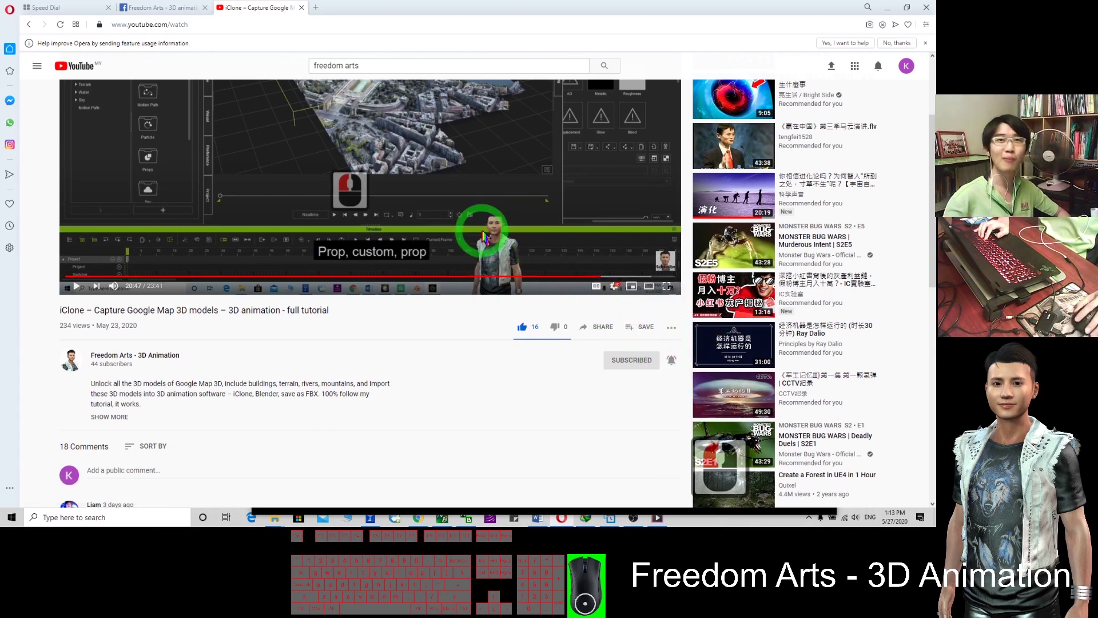